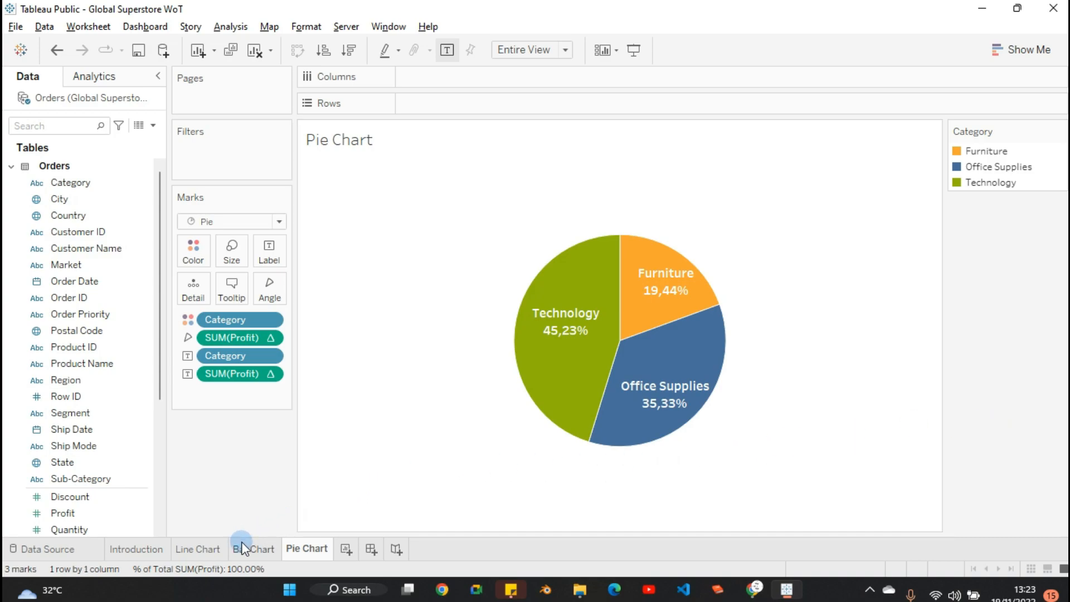
# Open the Bar Chart worksheet and hide its title.
pyautogui.moveTo(243, 549)
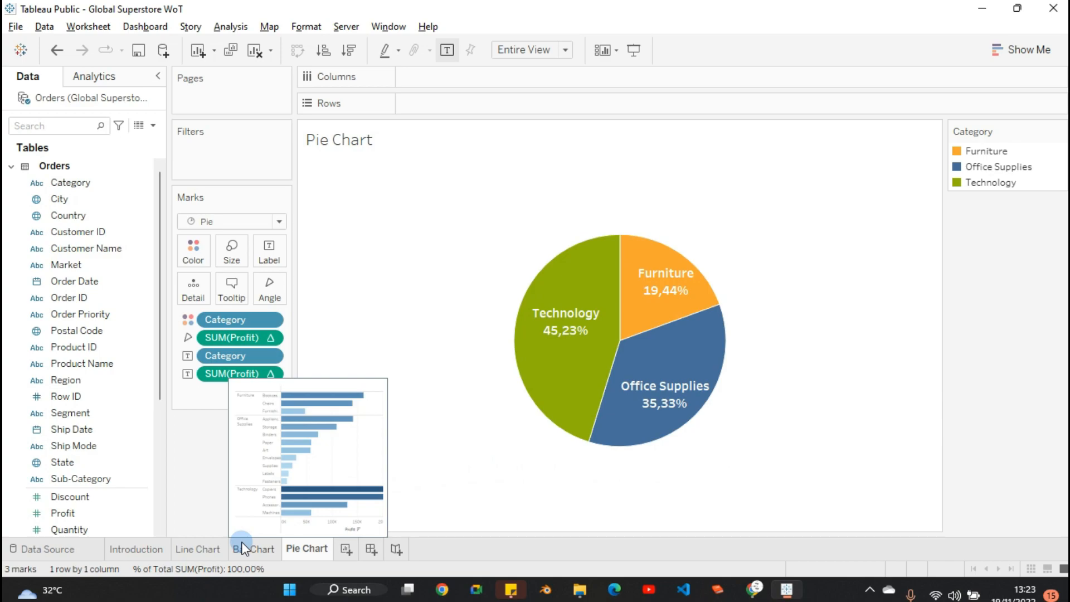
pyautogui.click(245, 549)
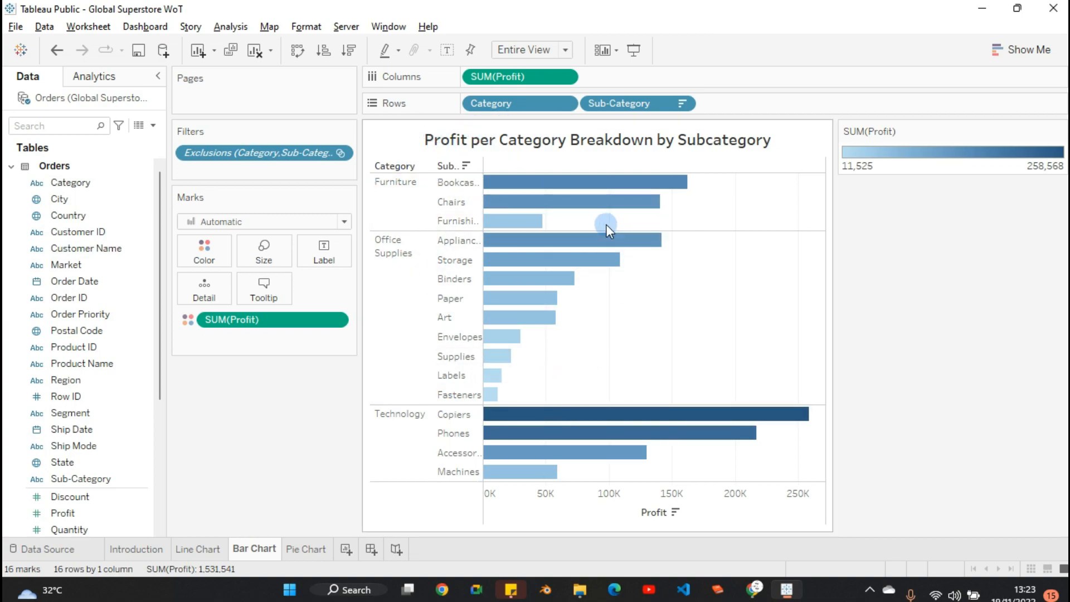
pyautogui.rightClick(467, 140)
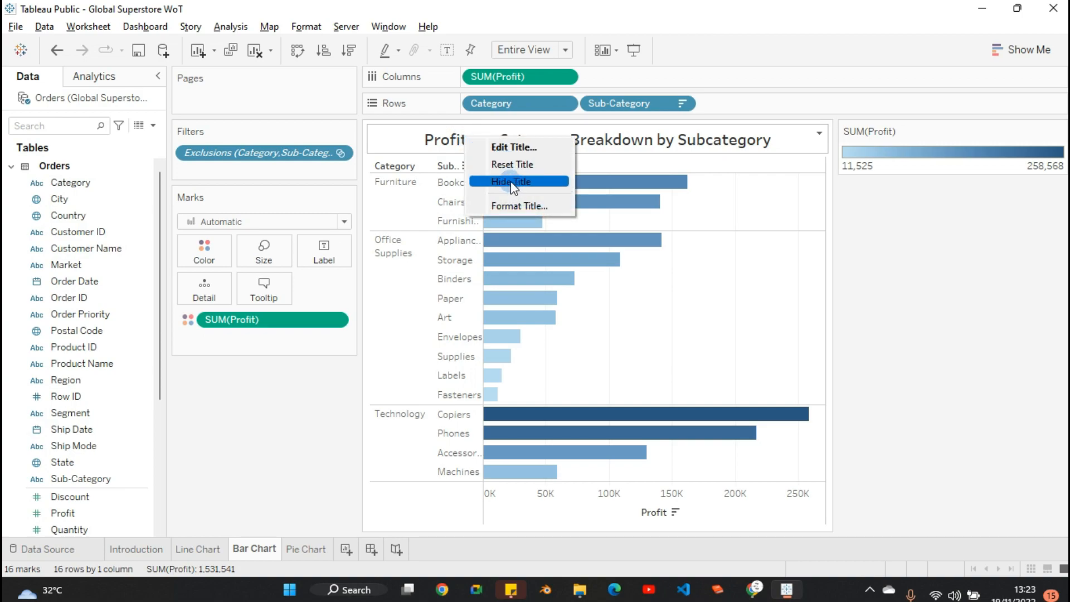
pyautogui.rightClick(403, 133)
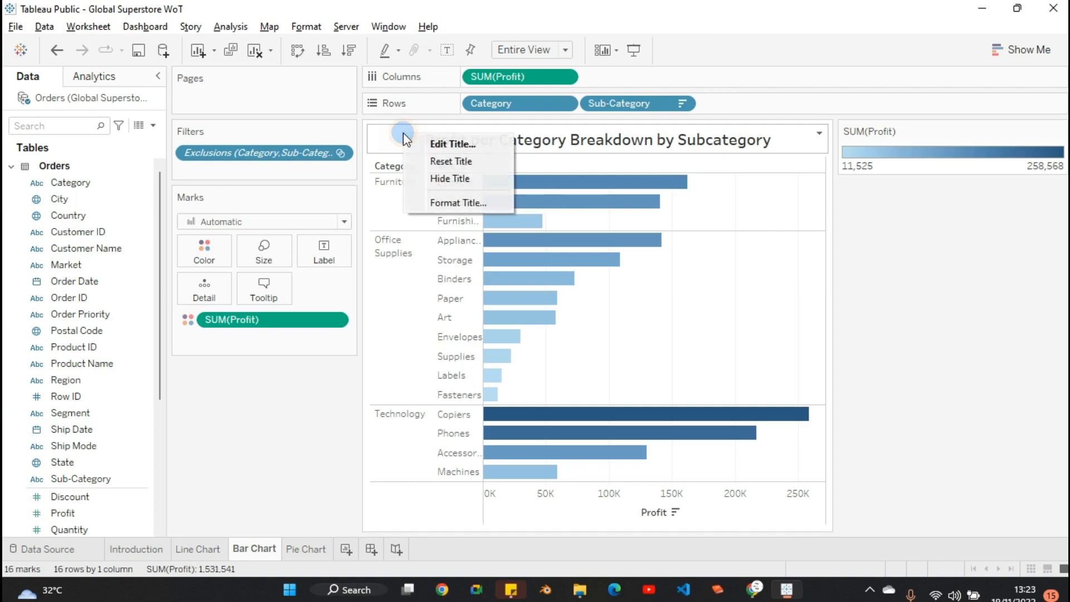
pyautogui.click(462, 182)
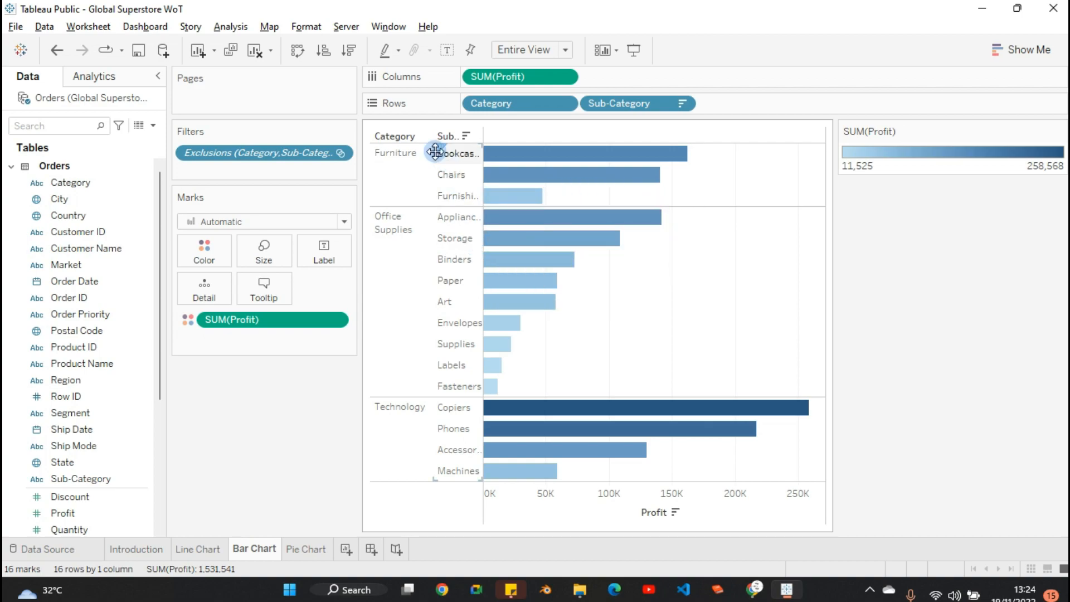
# Show the bar chart worksheet's title again.
pyautogui.rightClick(399, 125)
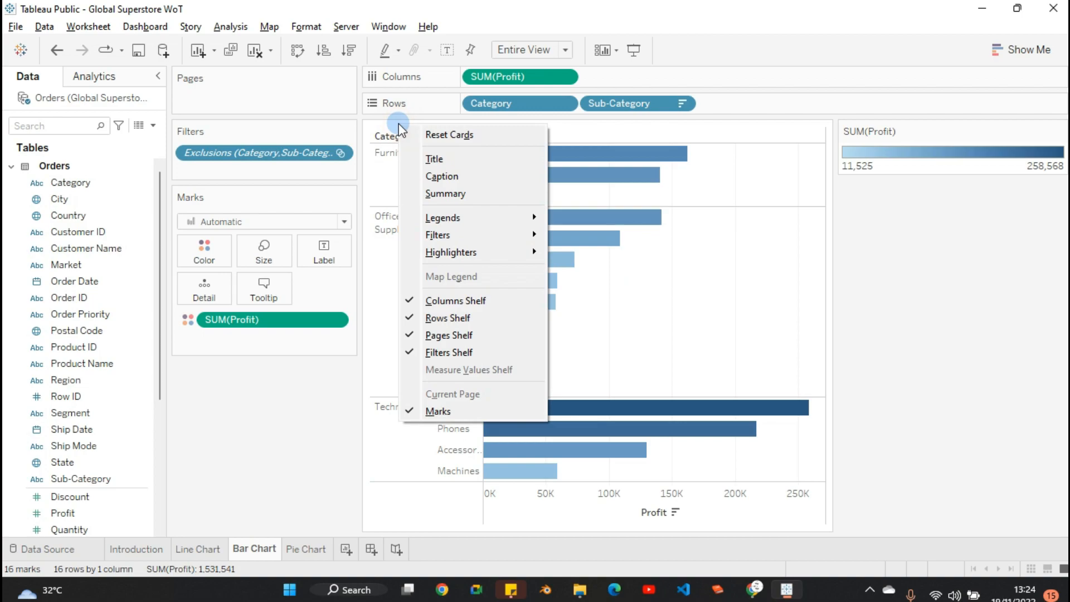
pyautogui.click(367, 161)
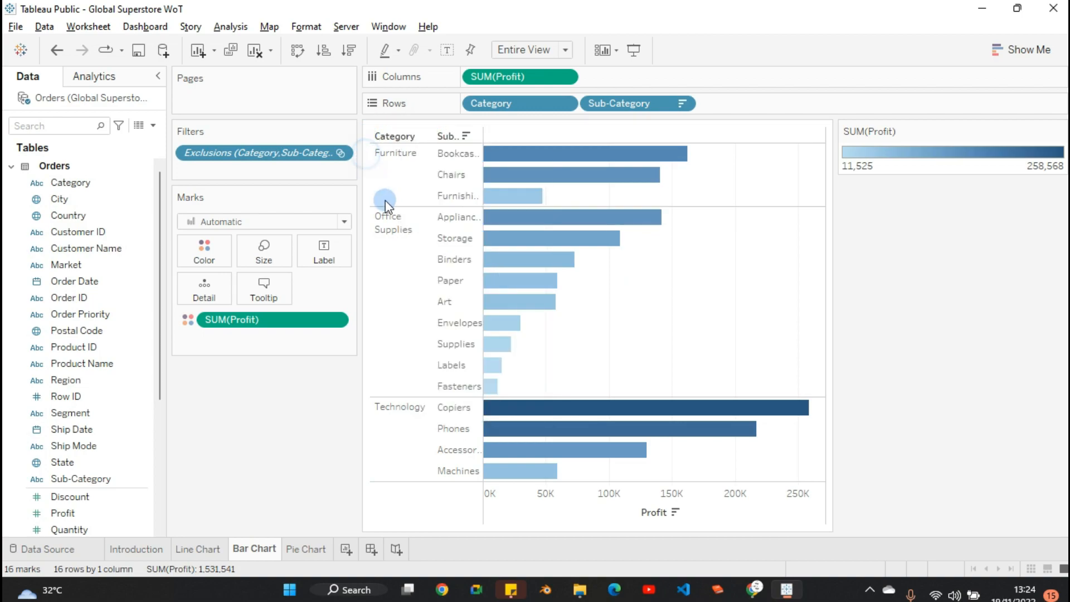
pyautogui.rightClick(405, 278)
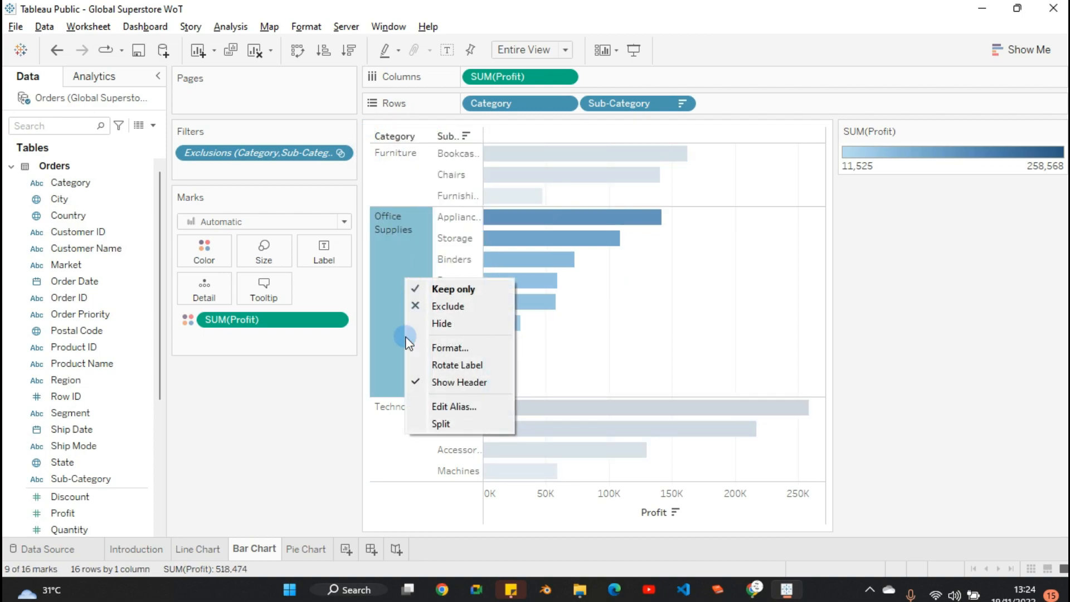
pyautogui.click(386, 302)
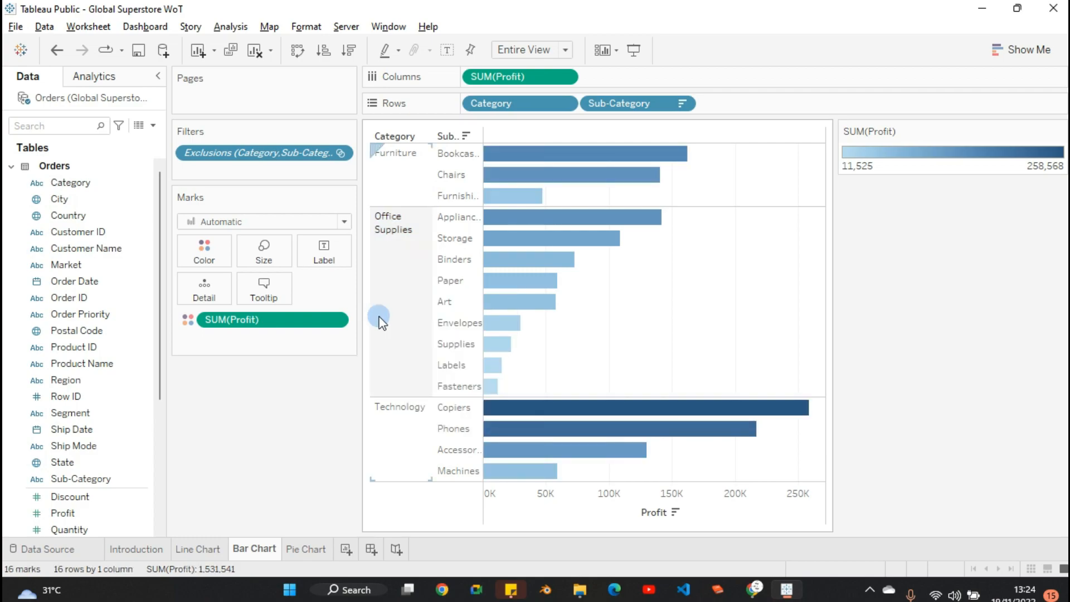
pyautogui.rightClick(320, 443)
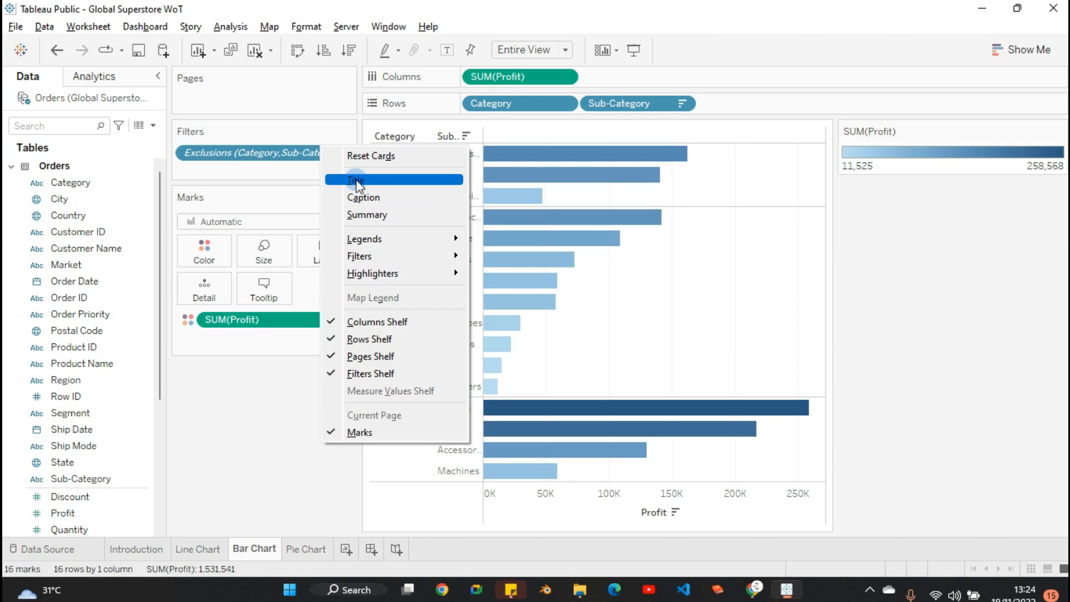
pyautogui.click(275, 418)
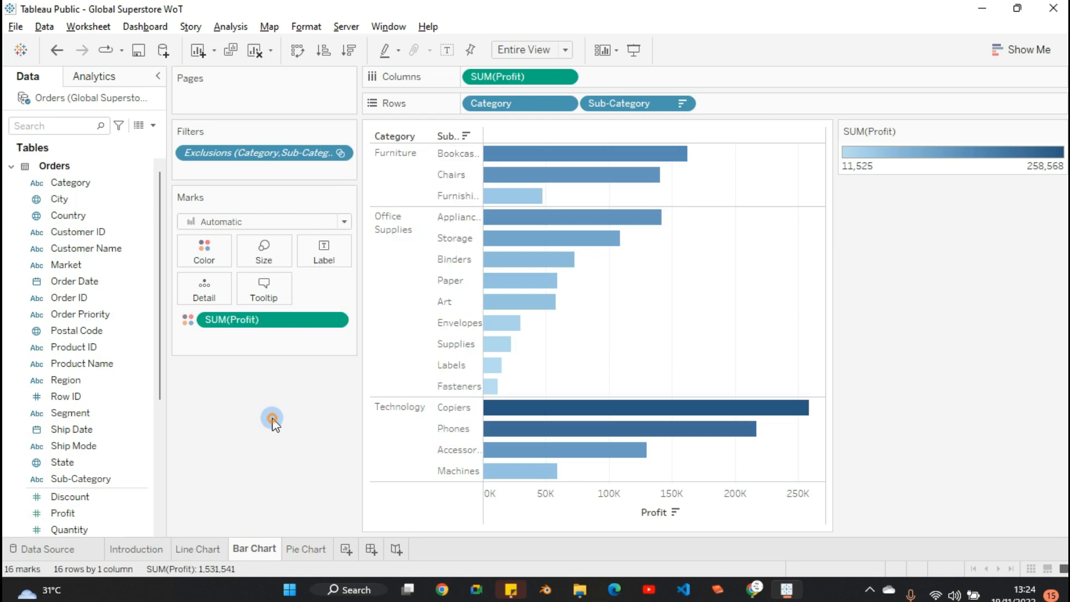
pyautogui.rightClick(274, 418)
pyautogui.click(343, 154)
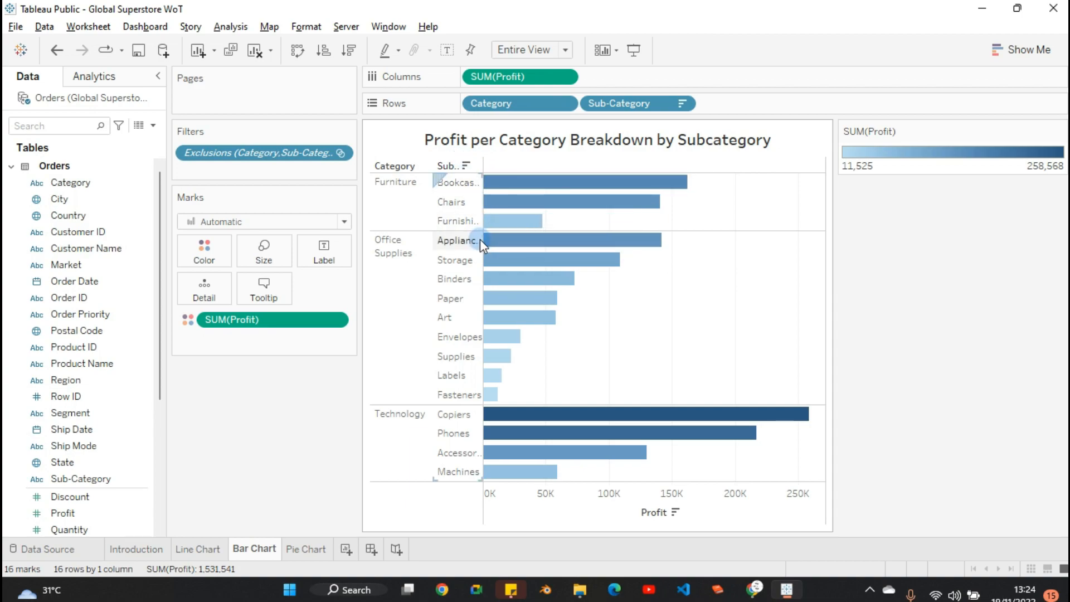
# Widen the Sub-Category header column until the full names fit, and cycle its sort through ascending back to data source order.
pyautogui.moveTo(480, 208)
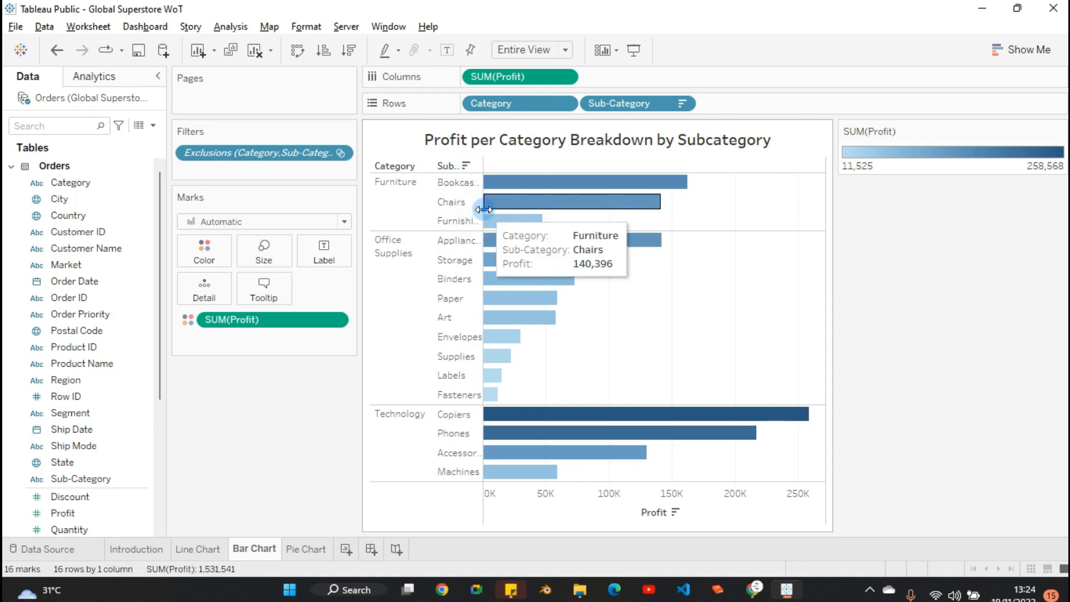
pyautogui.moveTo(483, 209); pyautogui.dragTo(526, 209)
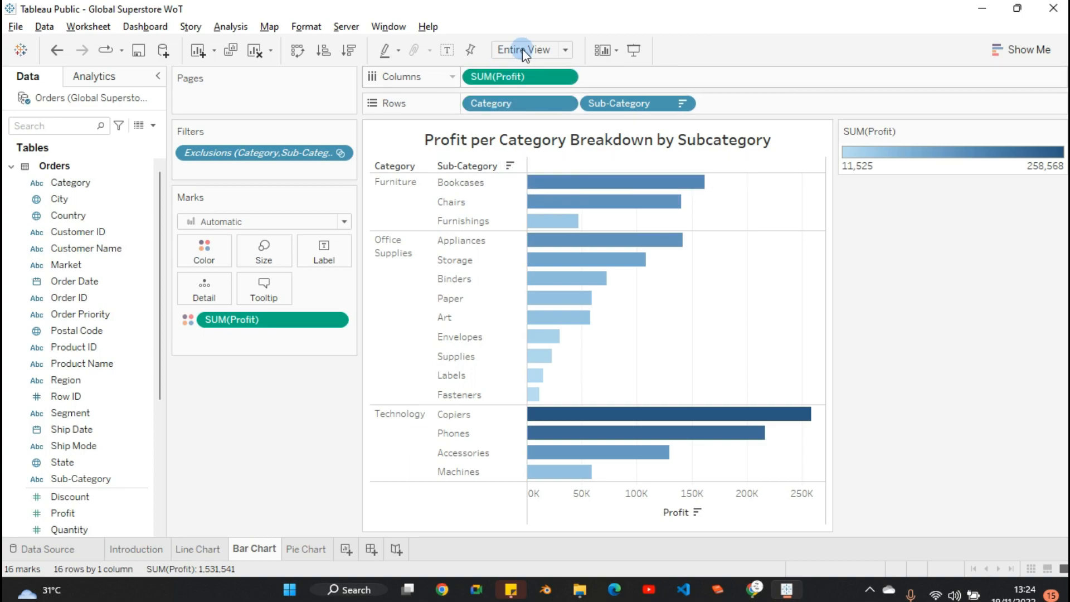
pyautogui.click(510, 165)
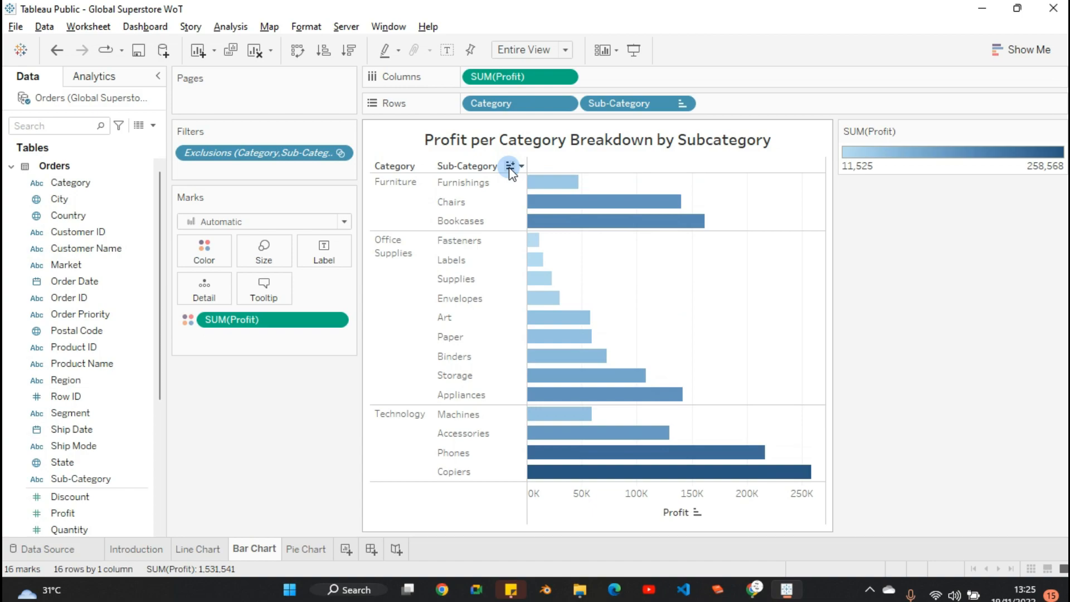
pyautogui.moveTo(546, 183)
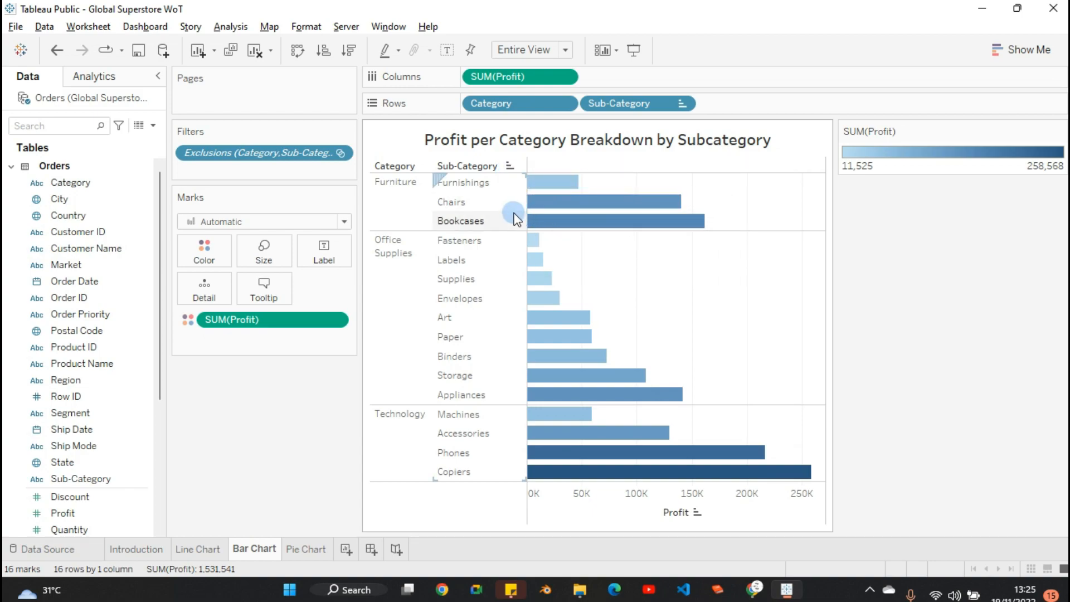
pyautogui.click(510, 165)
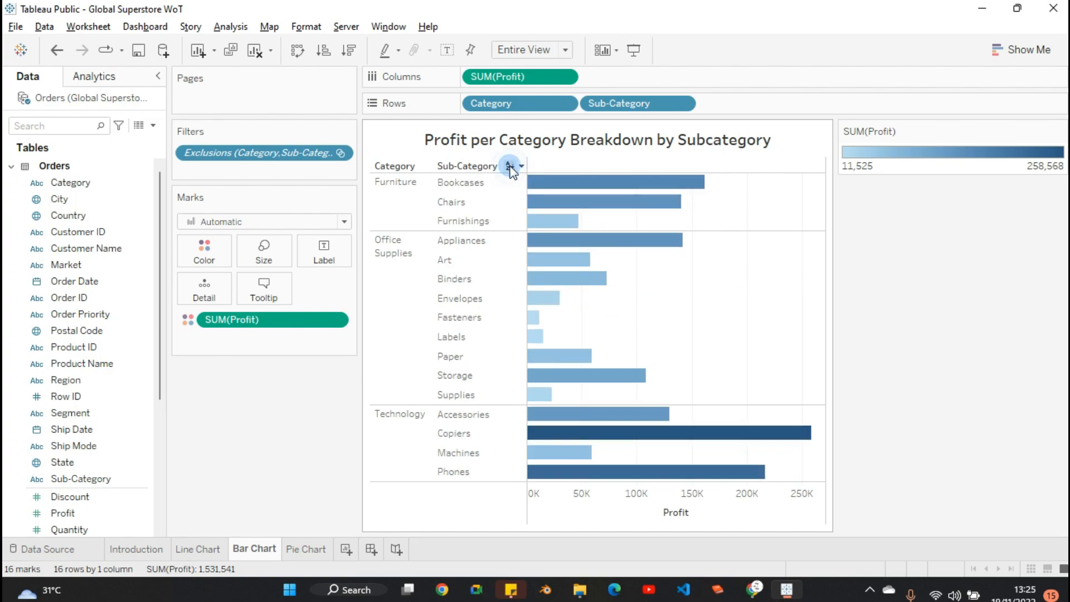
pyautogui.click(510, 166)
pyautogui.click(510, 166)
# Cycle the Category field's sort orders and leave it in descending order, with Technology first and Furniture last.
pyautogui.moveTo(415, 167)
pyautogui.click(428, 167)
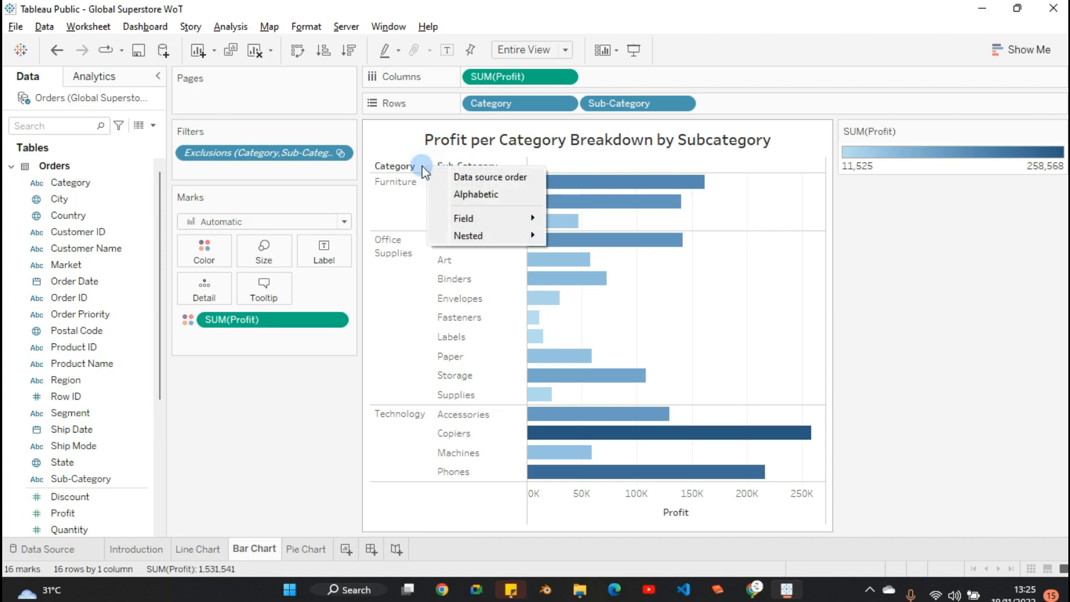
pyautogui.click(424, 167)
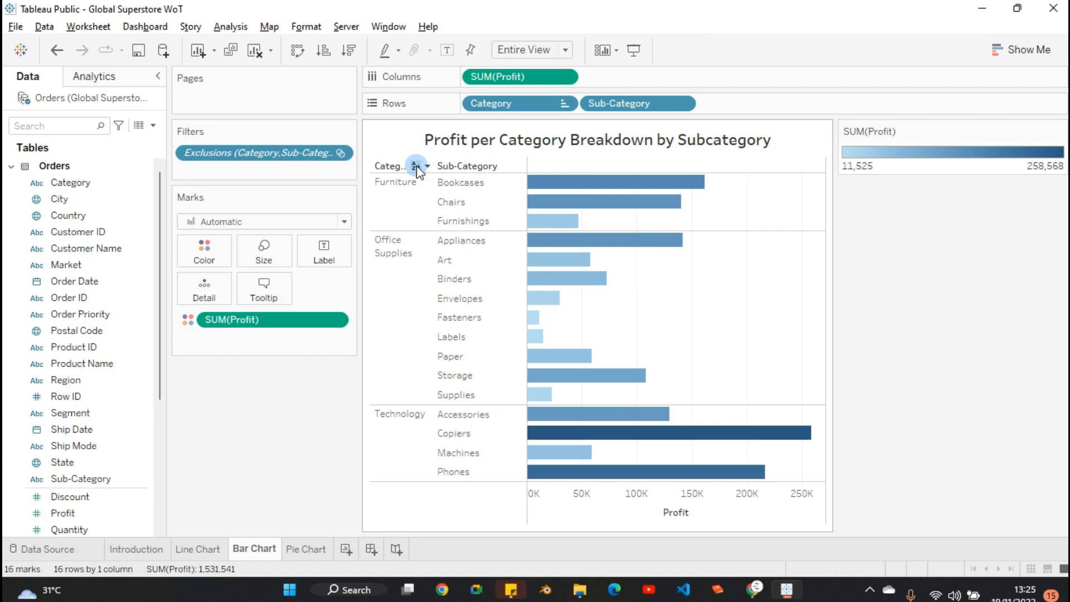
pyautogui.click(415, 165)
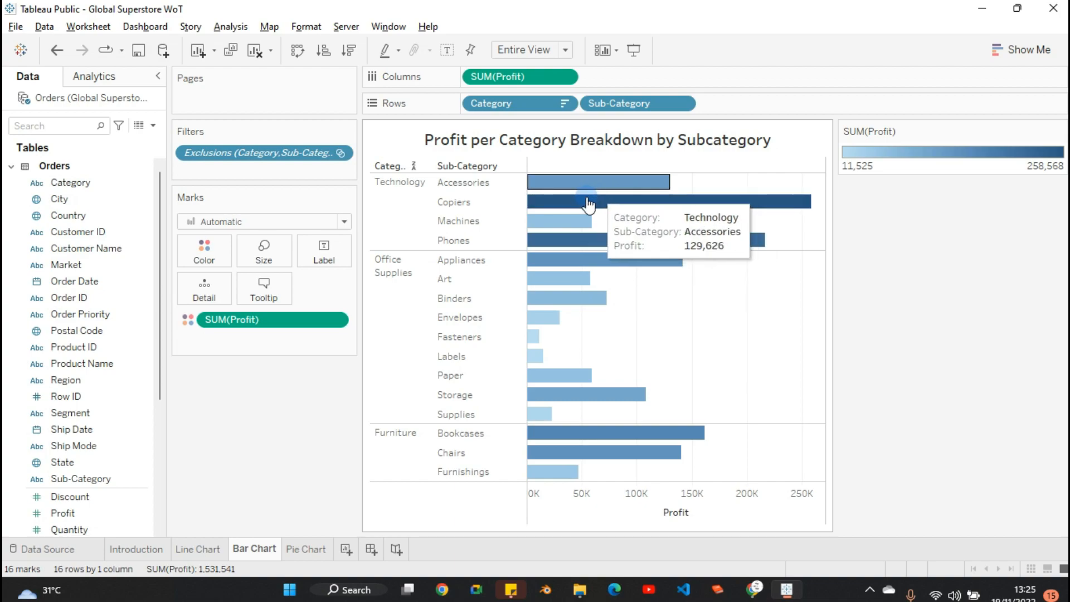
pyautogui.click(415, 166)
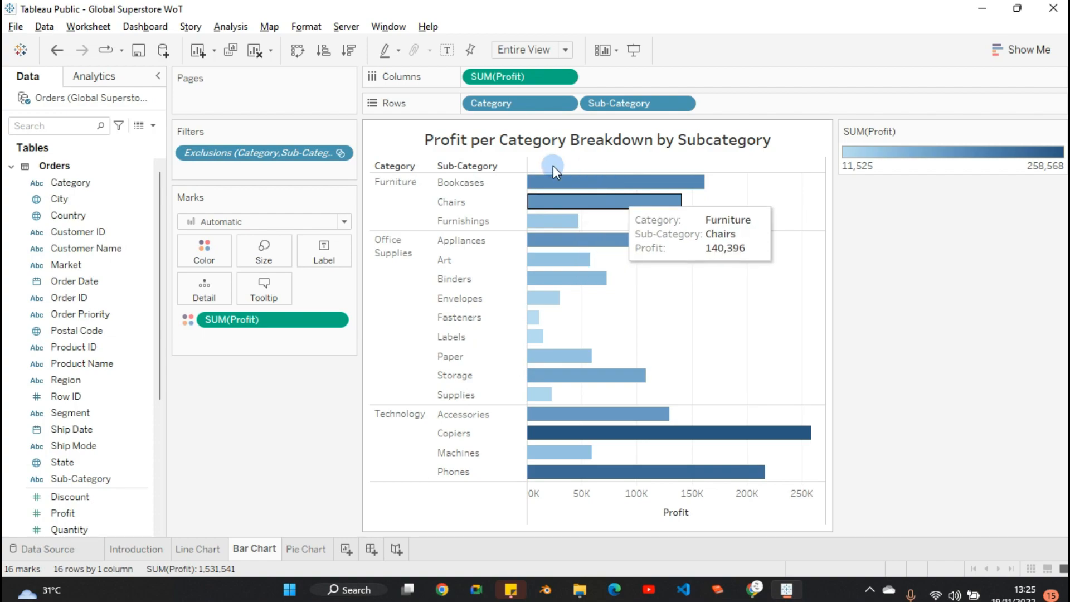
pyautogui.click(414, 166)
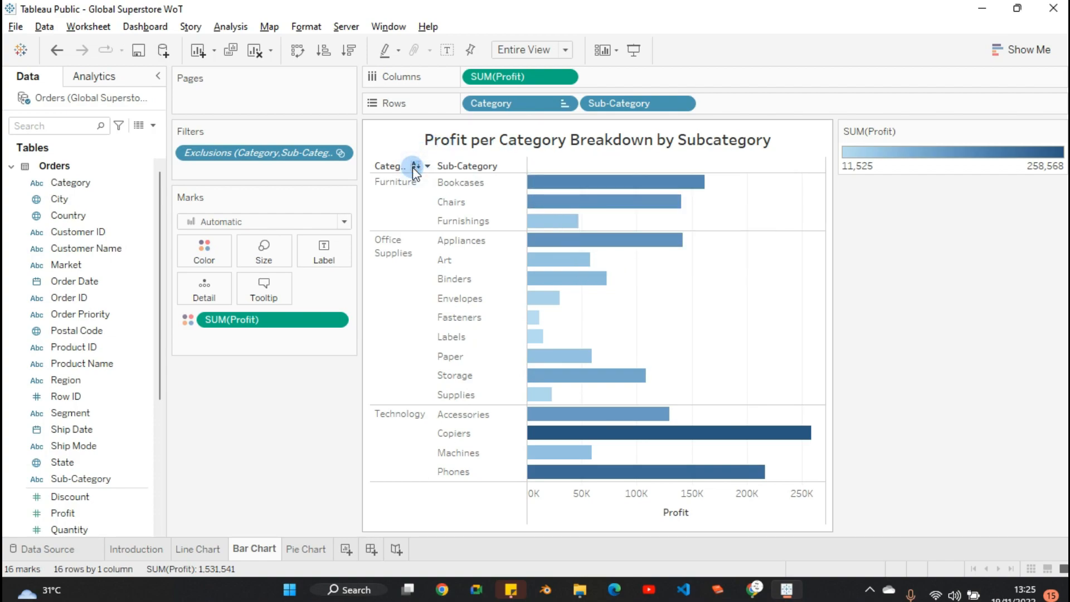
pyautogui.click(415, 166)
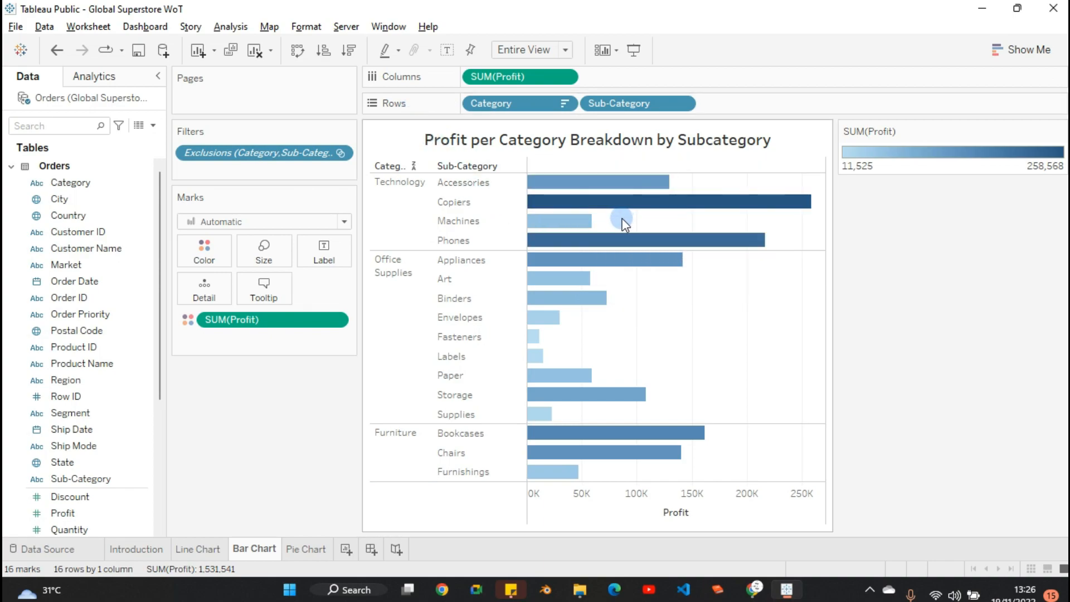
# Swap the rows and columns to turn the horizontal bars into vertical bars.
pyautogui.click(297, 51)
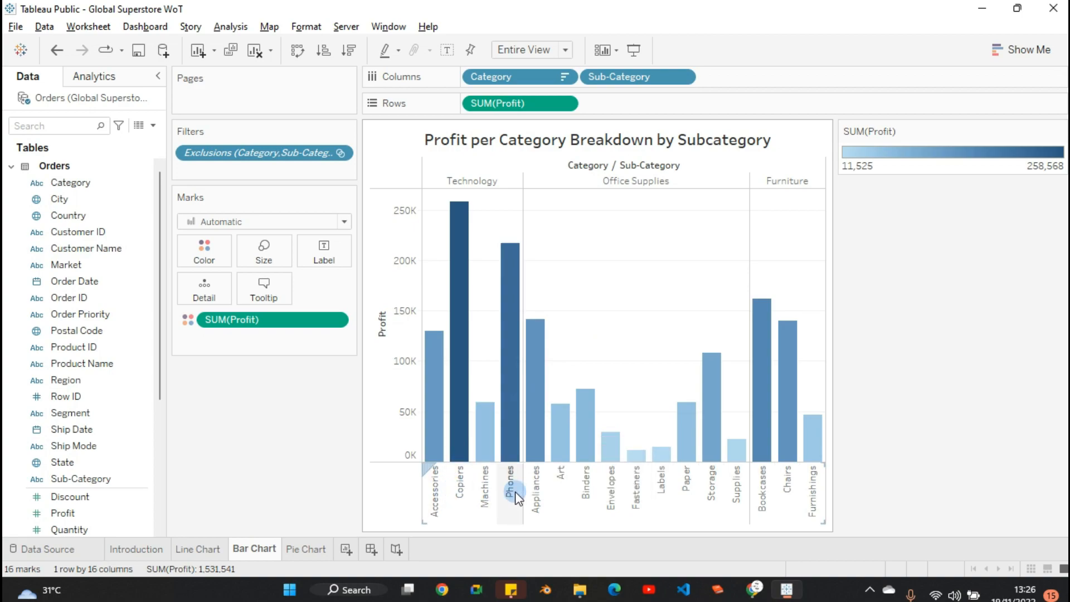
pyautogui.click(437, 491)
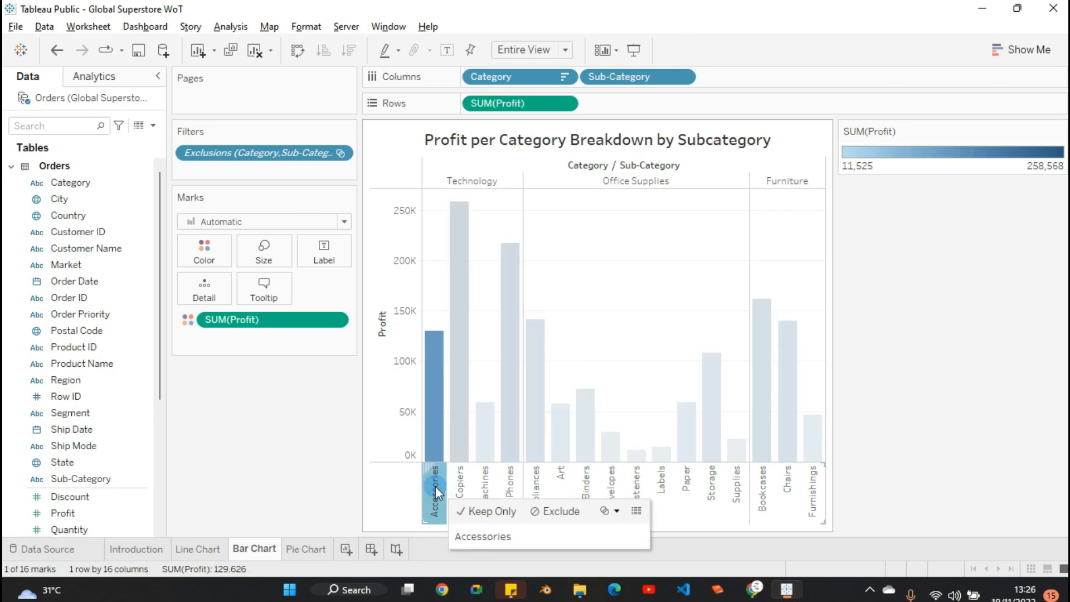
pyautogui.click(397, 495)
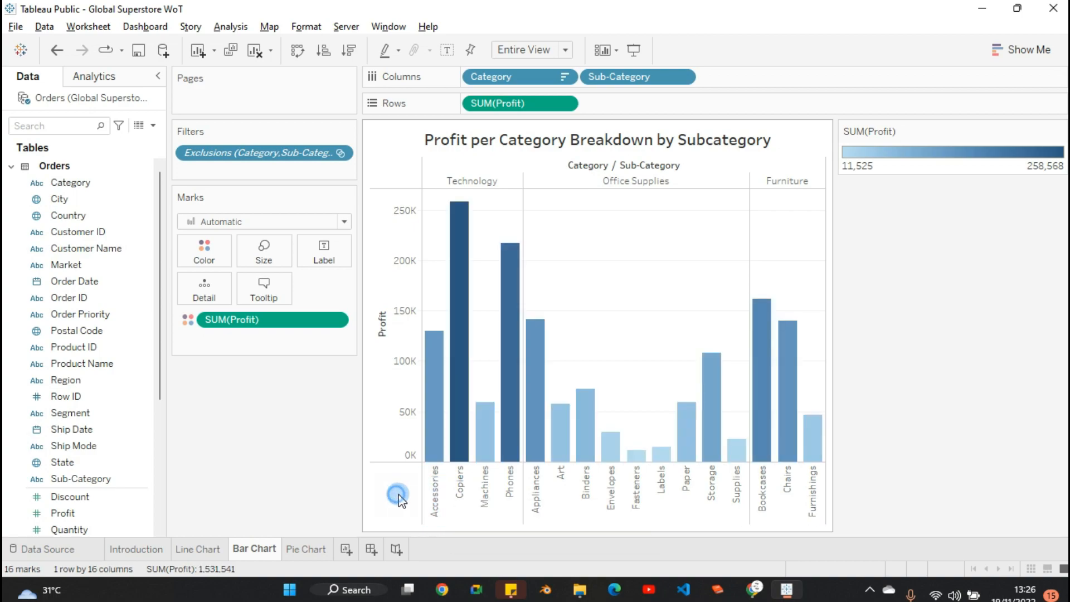
# Open the formatting of the Sub-Category headers and set their default font colour to near-black, trying black and orange on the way.
pyautogui.click(457, 498)
pyautogui.rightClick(457, 498)
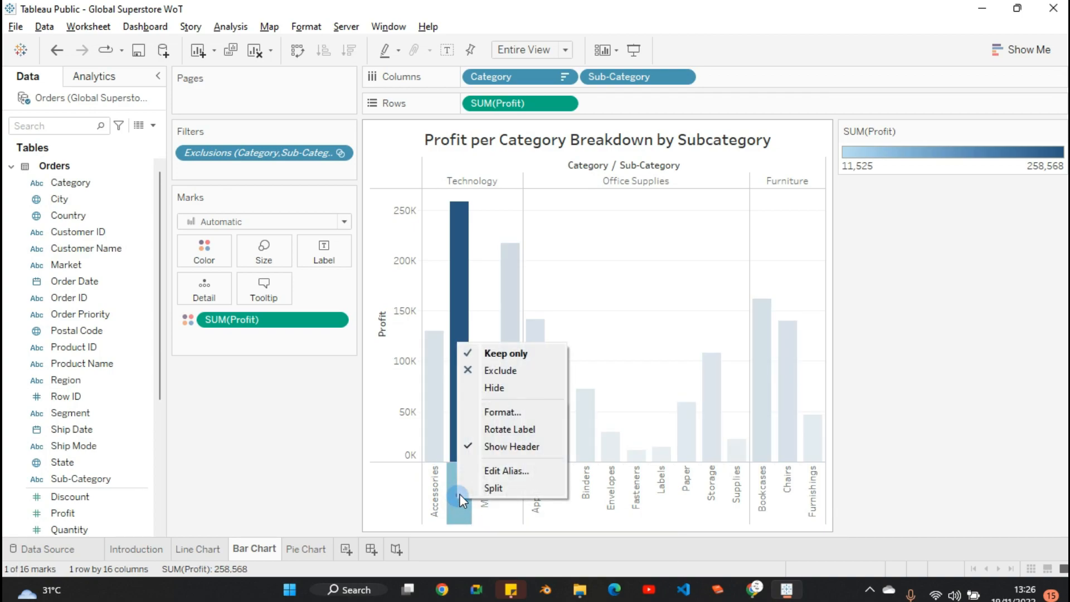
pyautogui.click(480, 412)
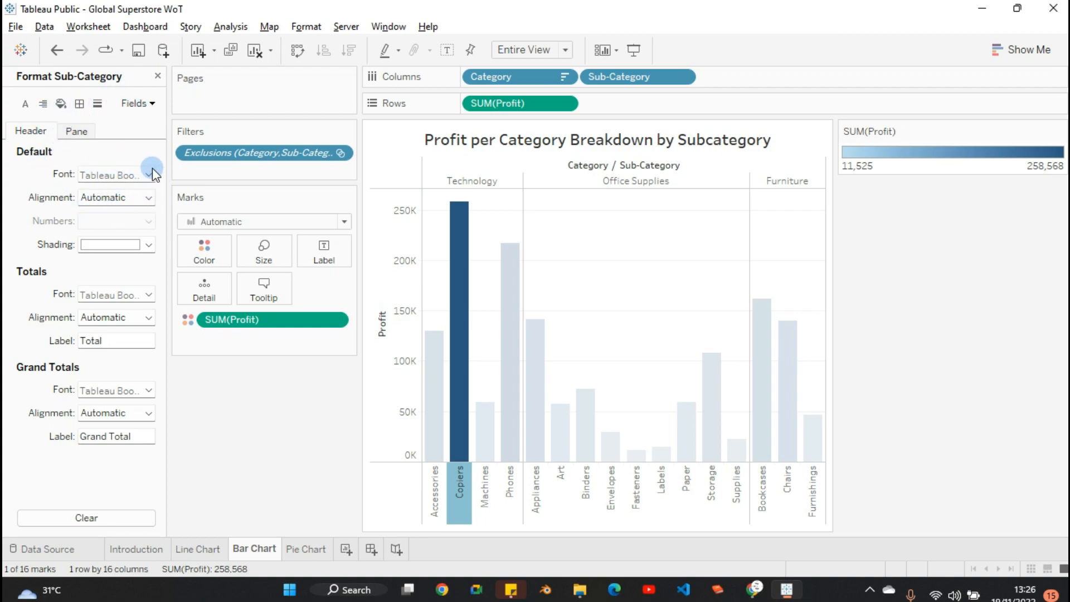
pyautogui.moveTo(166, 181); pyautogui.dragTo(187, 182)
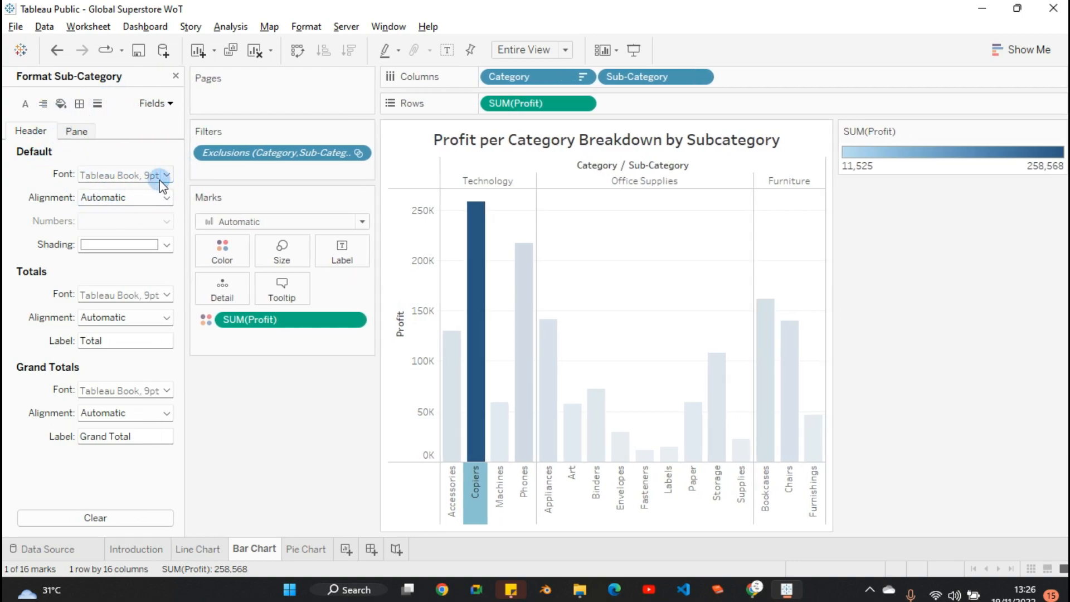
pyautogui.click(101, 176)
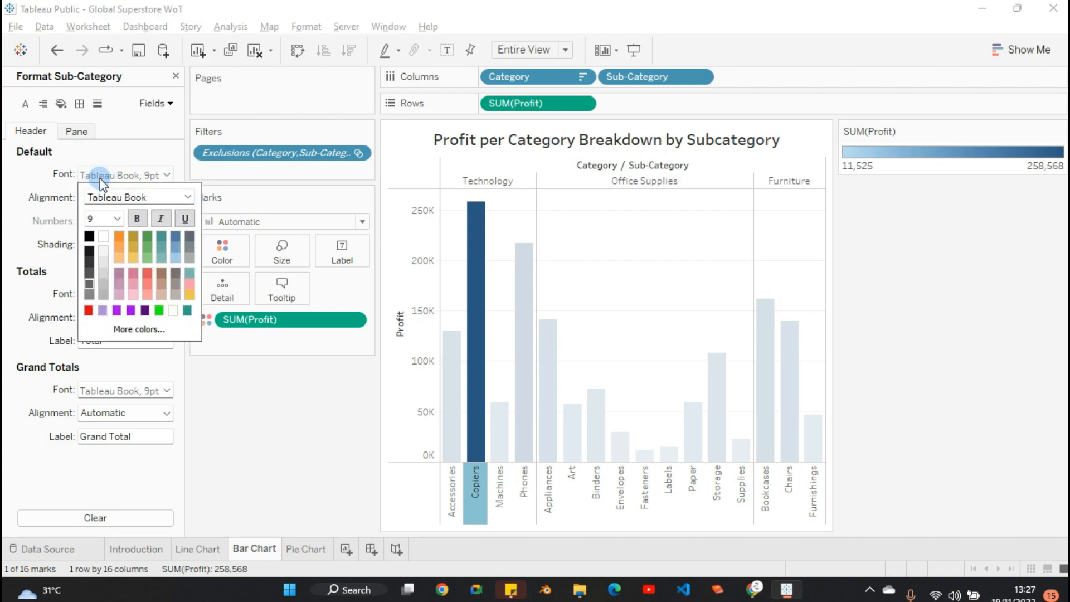
pyautogui.click(90, 251)
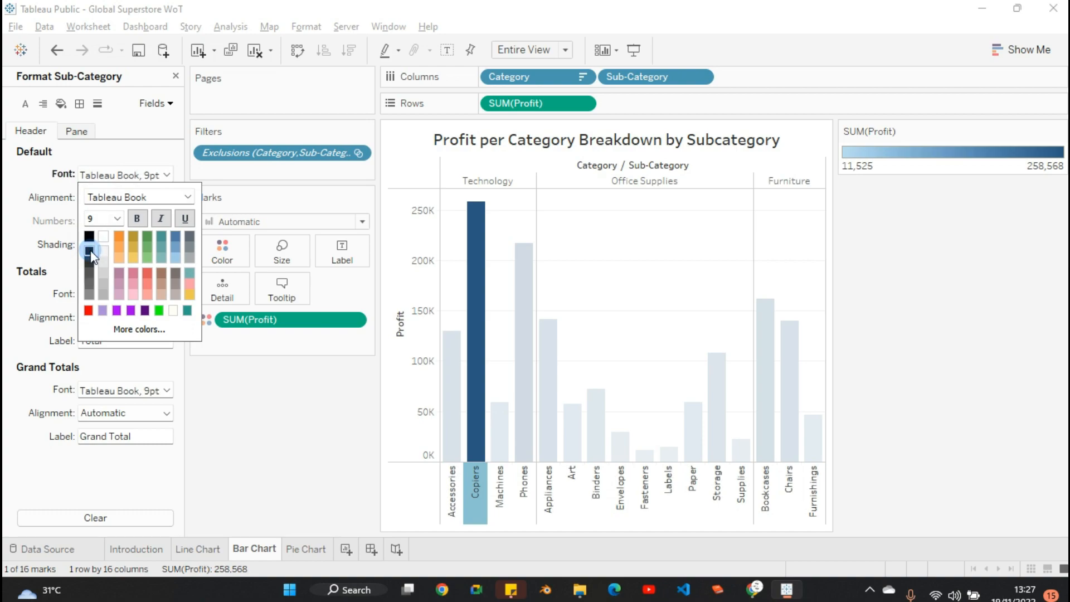
pyautogui.click(88, 236)
pyautogui.click(122, 237)
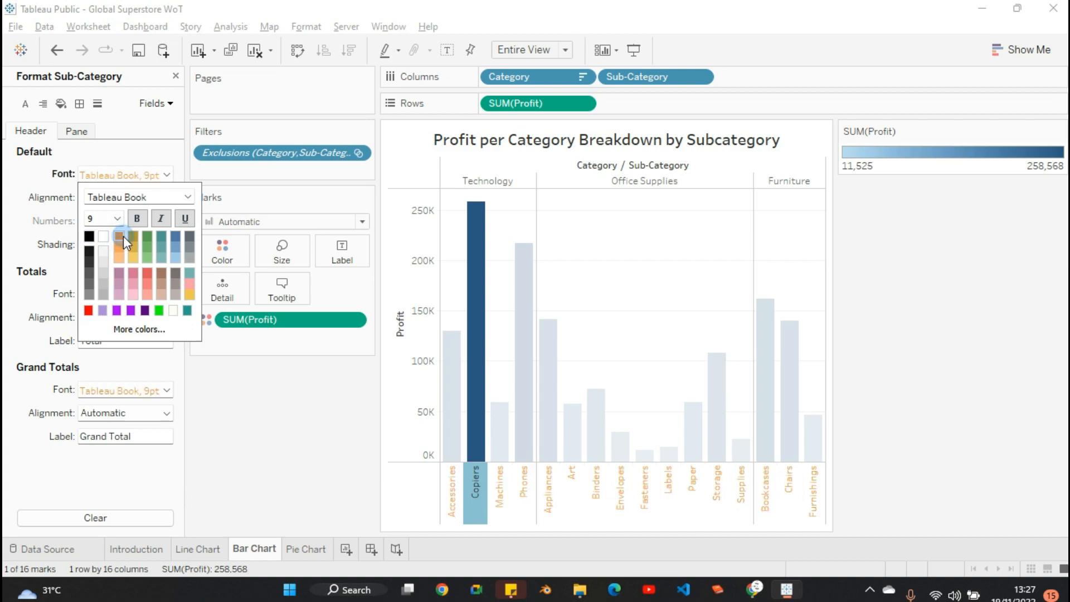
pyautogui.click(89, 249)
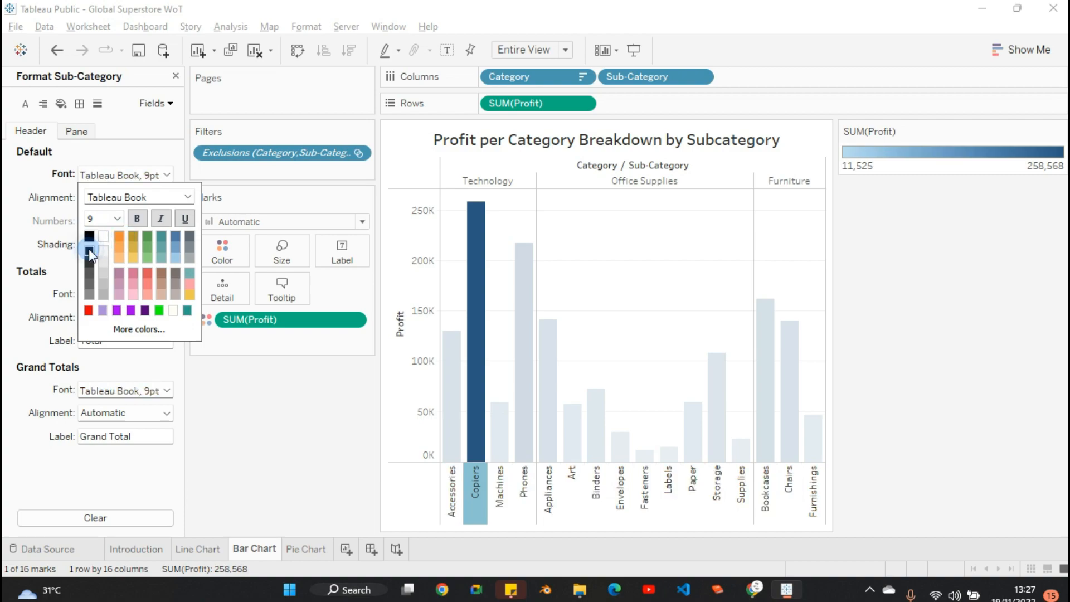
# Make the Sub-Category headers' default font bold at 10 pt, trying 11 pt on the way.
pyautogui.click(137, 215)
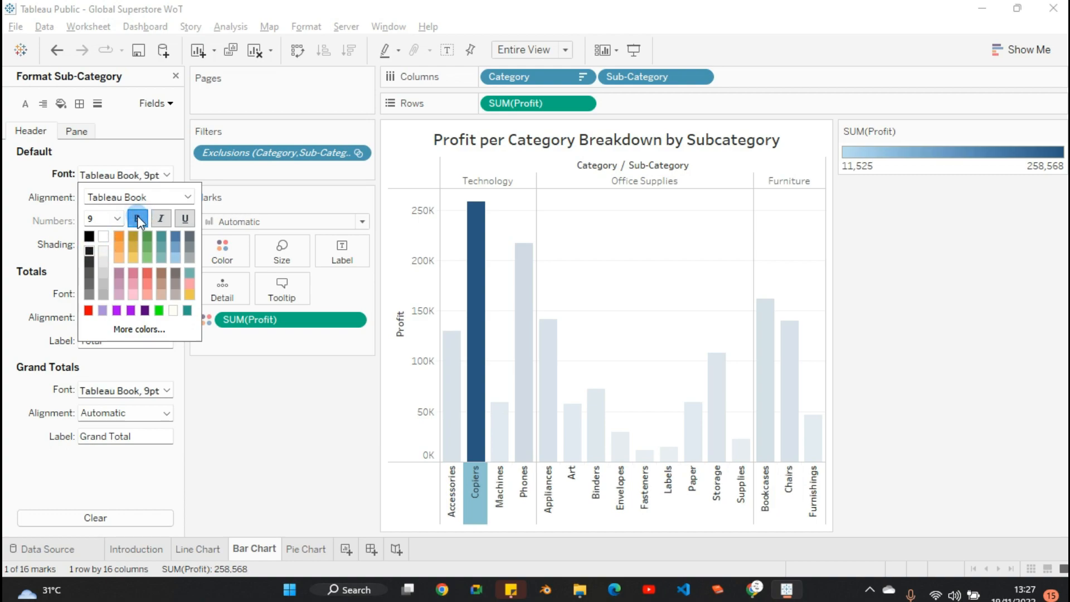
pyautogui.click(117, 218)
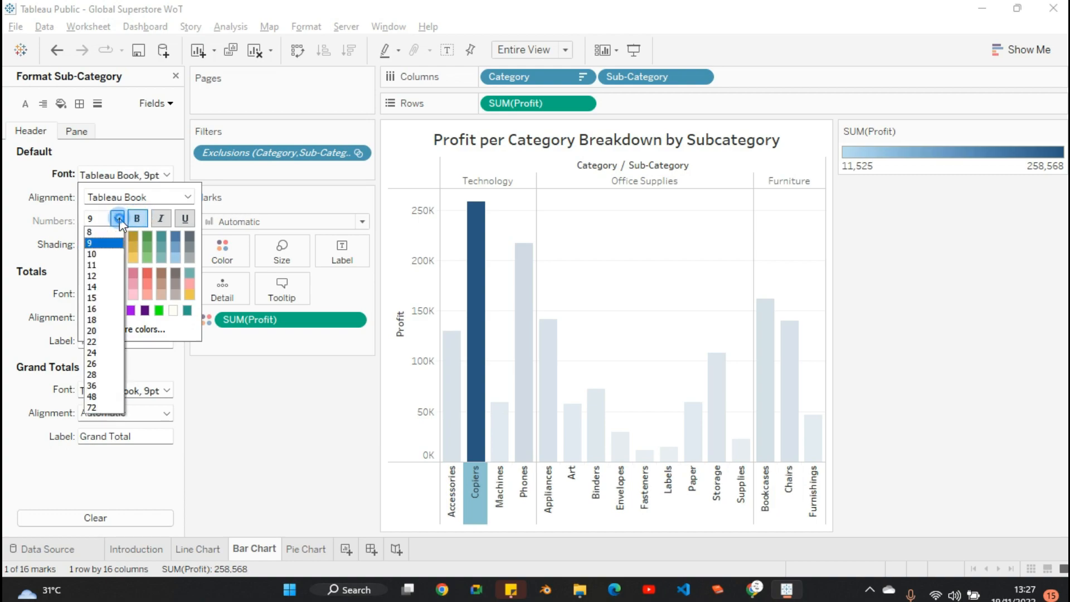
pyautogui.click(105, 254)
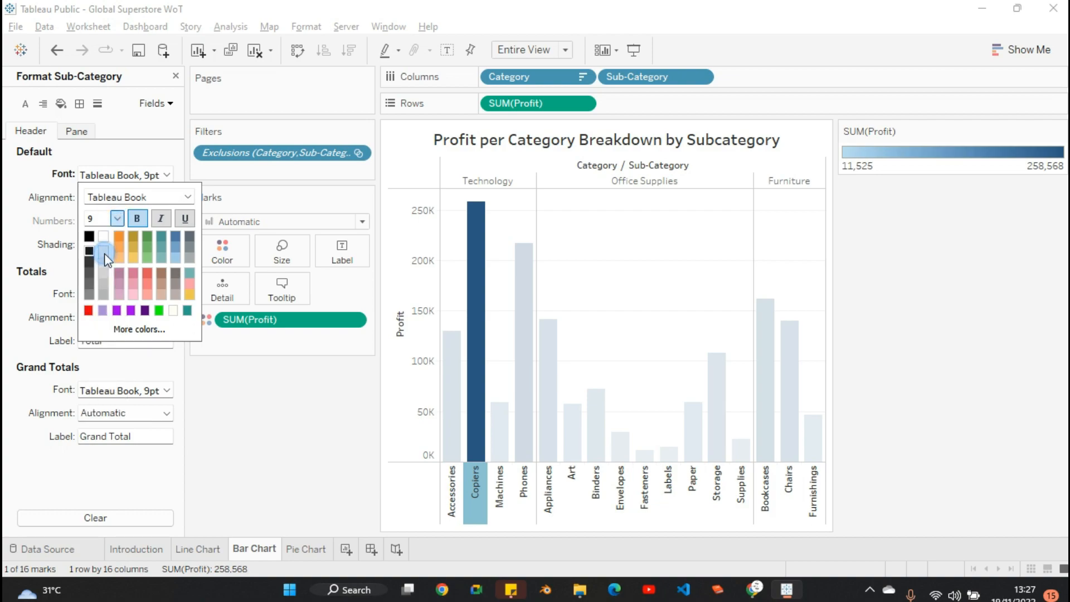
pyautogui.click(118, 218)
pyautogui.click(100, 263)
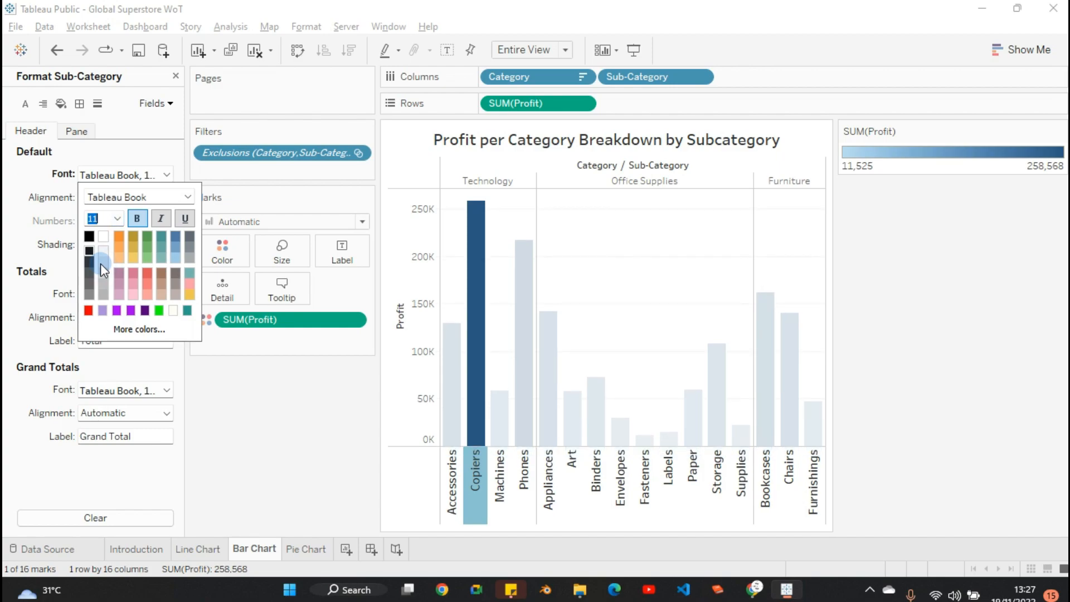
pyautogui.click(117, 219)
pyautogui.click(105, 254)
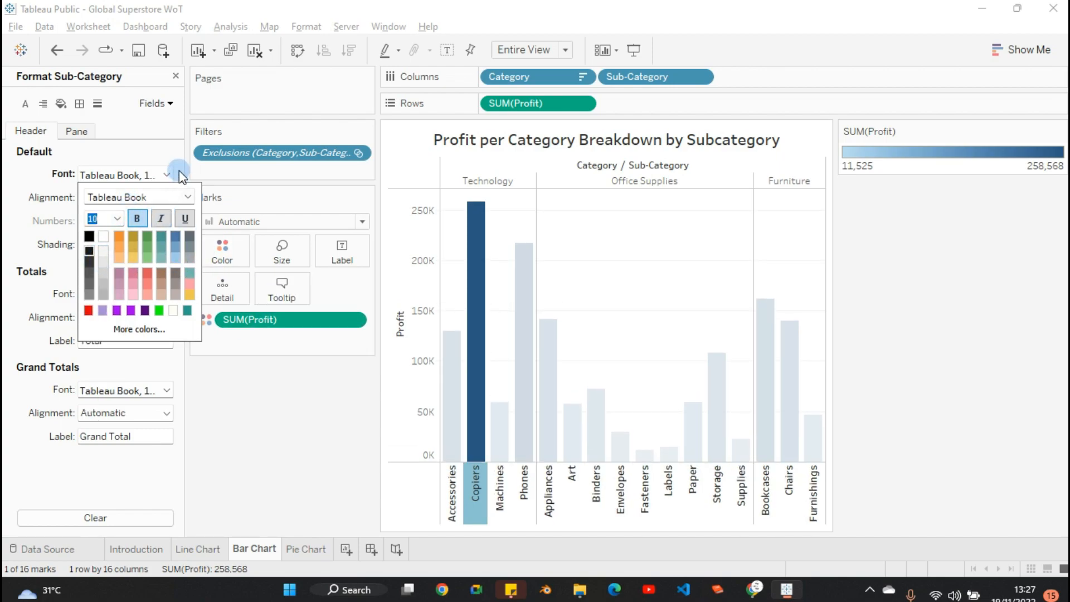
pyautogui.click(161, 154)
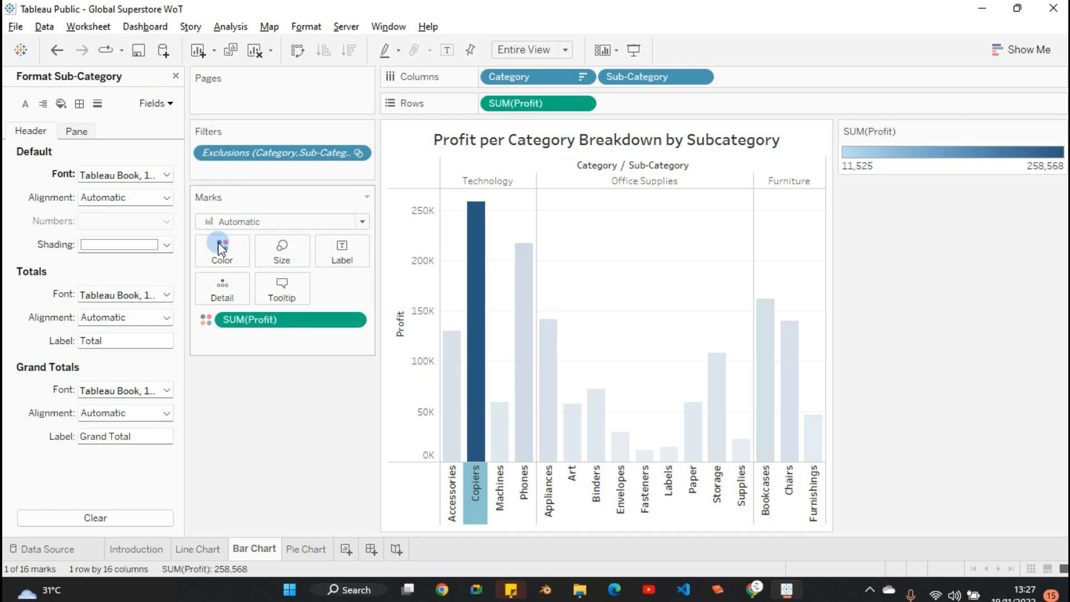
# Set the Sub-Category header alignment to the upward-reading vertical text direction, trying horizontal text on the way.
pyautogui.click(412, 284)
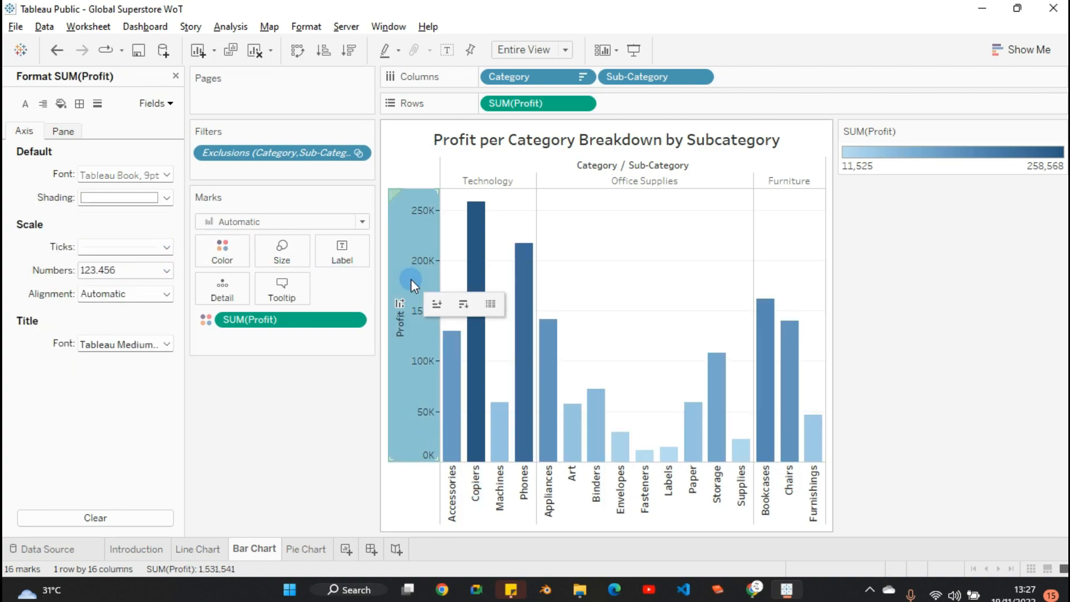
pyautogui.click(460, 490)
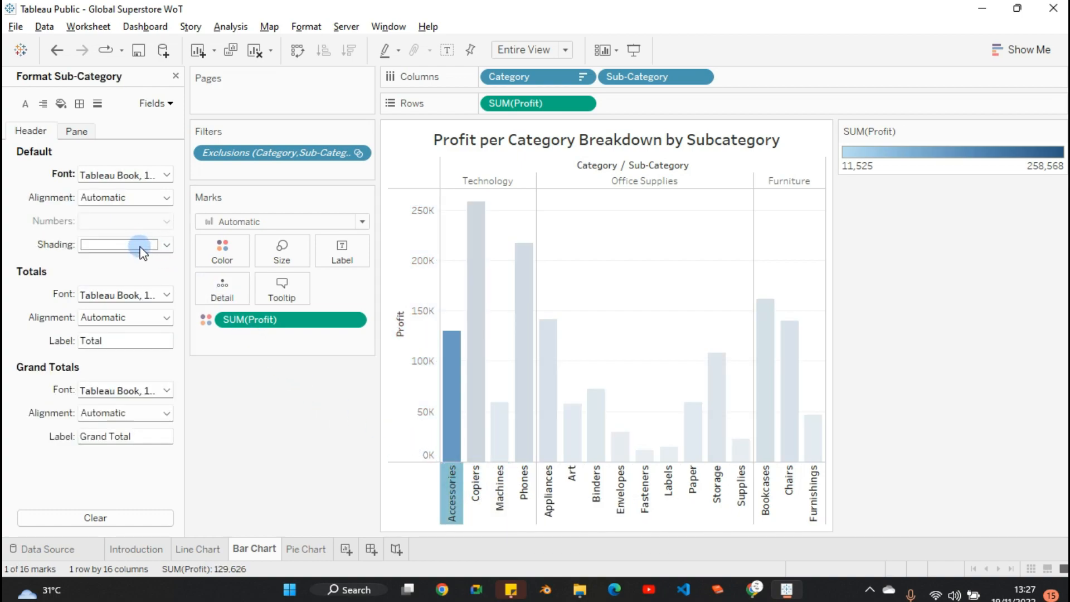
pyautogui.click(136, 198)
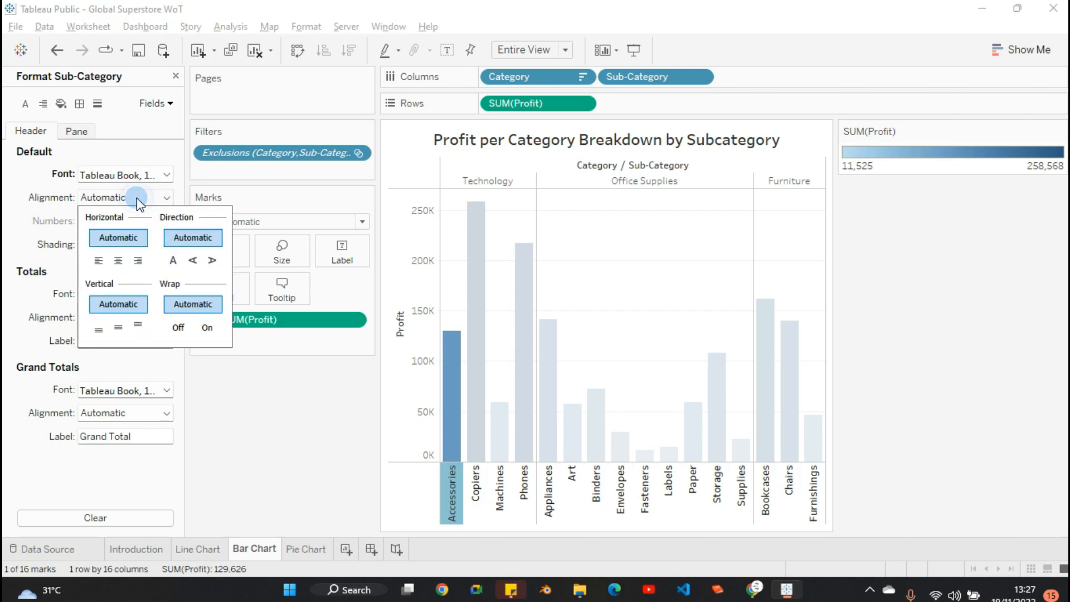
pyautogui.click(174, 260)
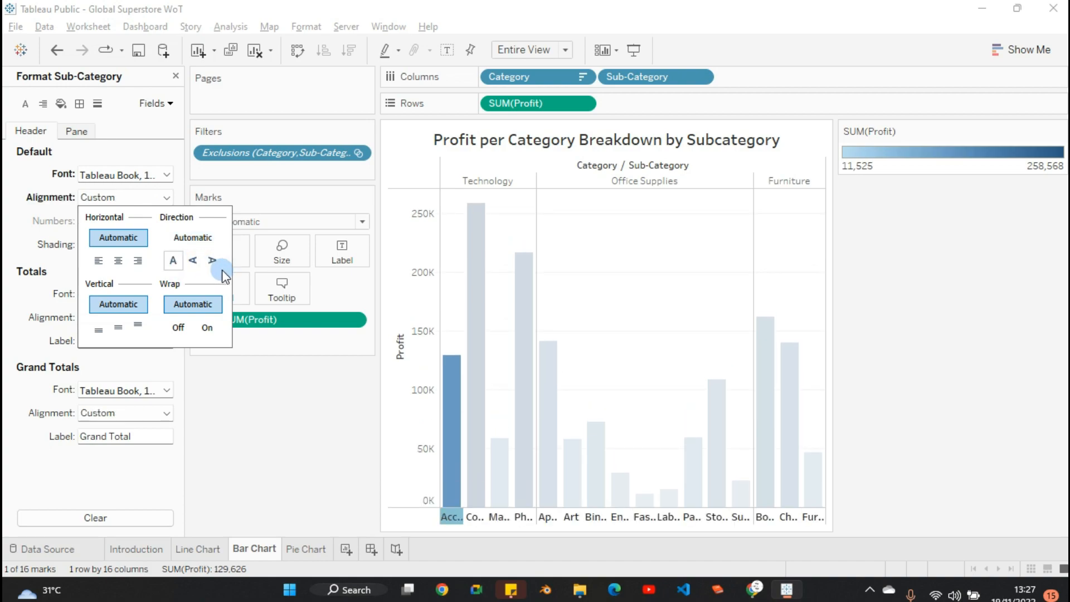
pyautogui.click(193, 260)
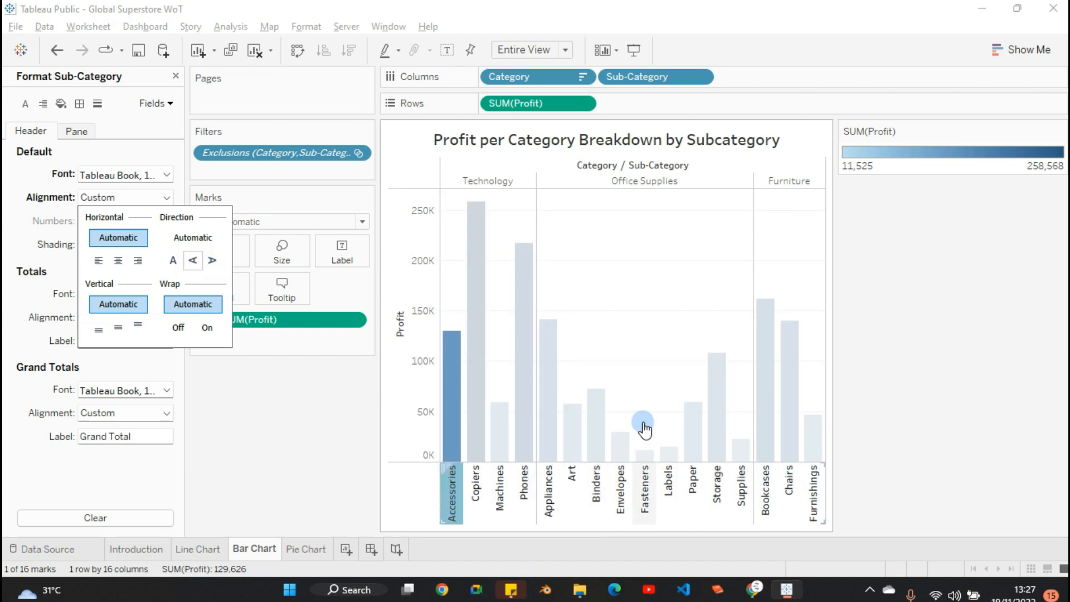
pyautogui.click(27, 180)
pyautogui.click(124, 201)
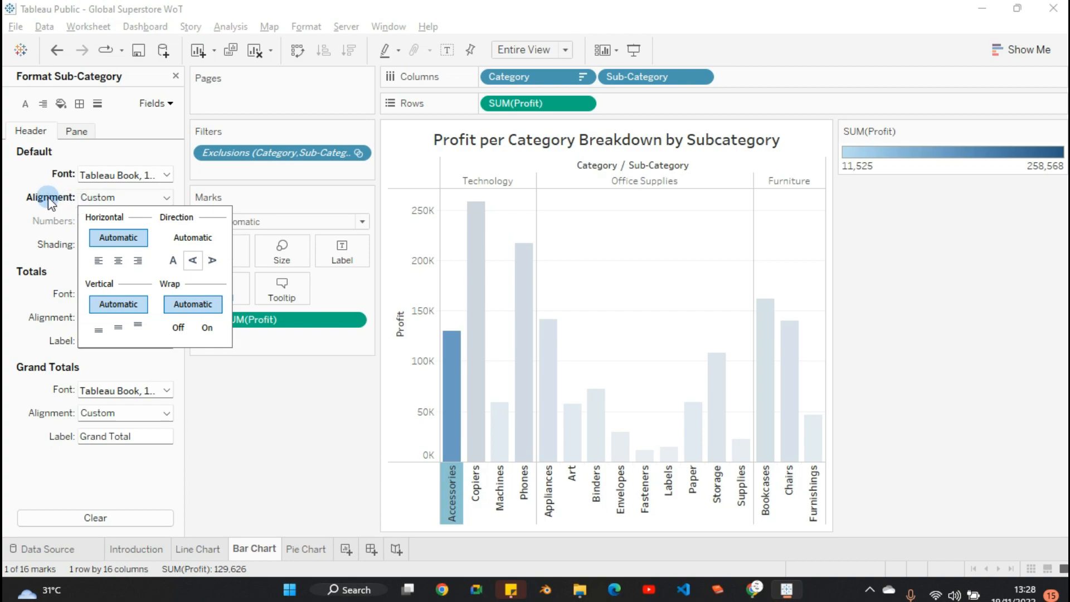
pyautogui.click(9, 189)
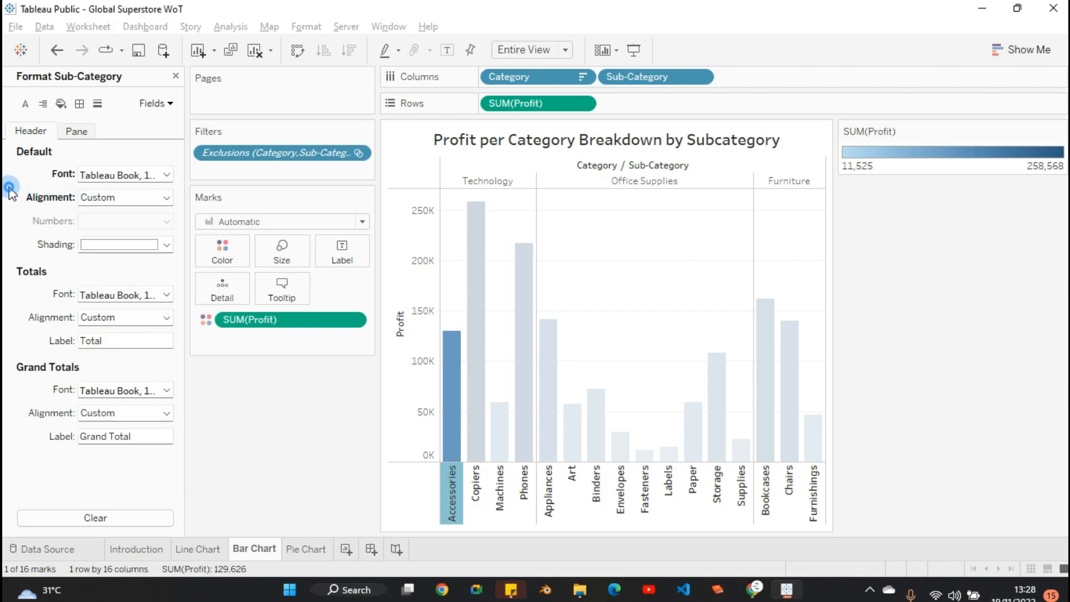
# Shade the Sub-Category headers light blue-grey, trying pale green and red on the way.
pyautogui.click(102, 246)
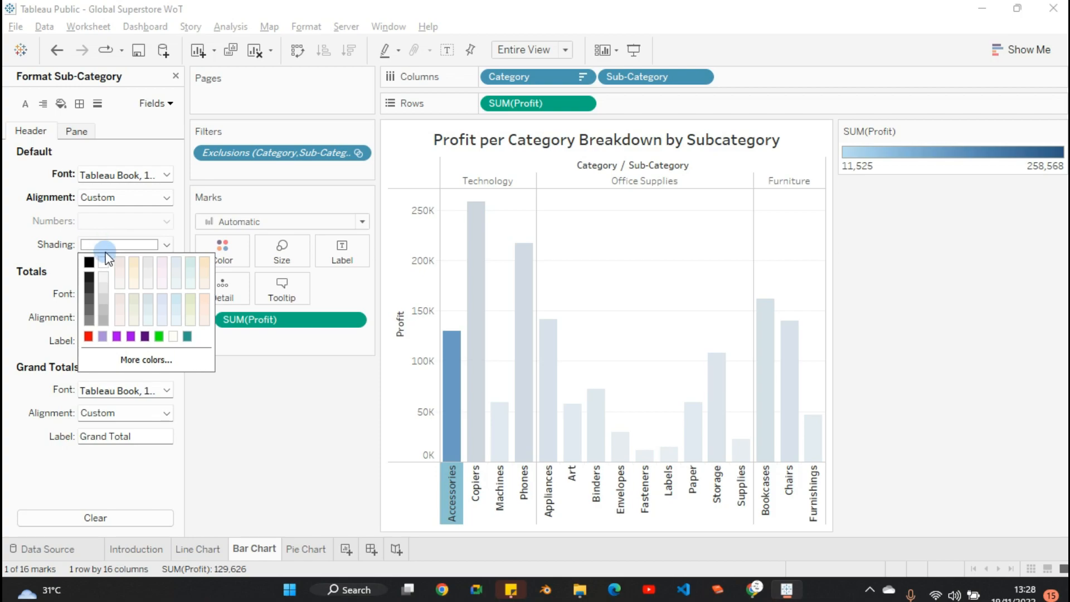
pyautogui.click(118, 261)
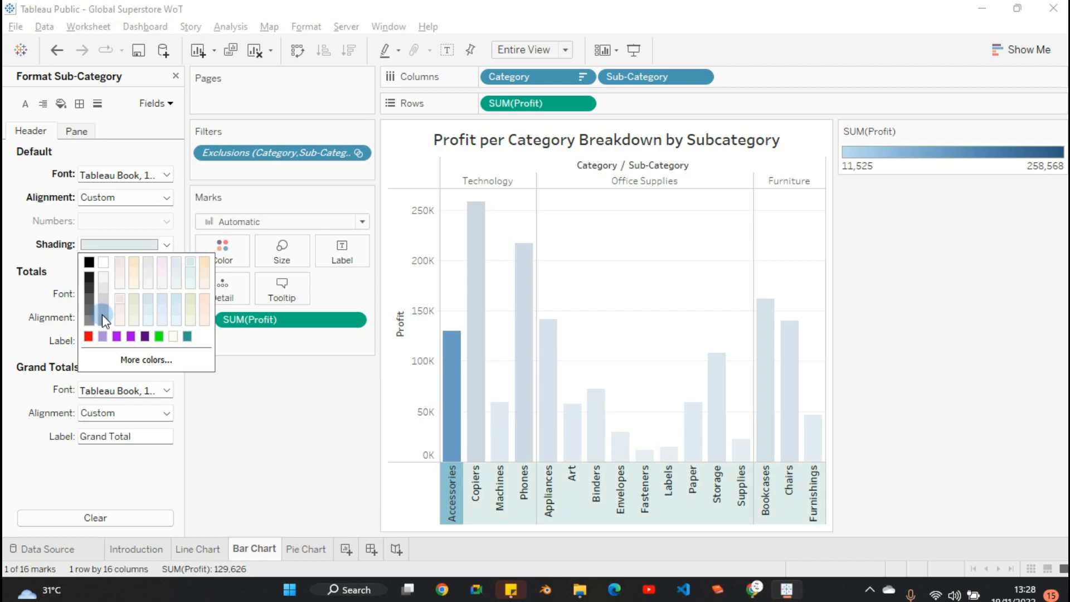
pyautogui.click(89, 336)
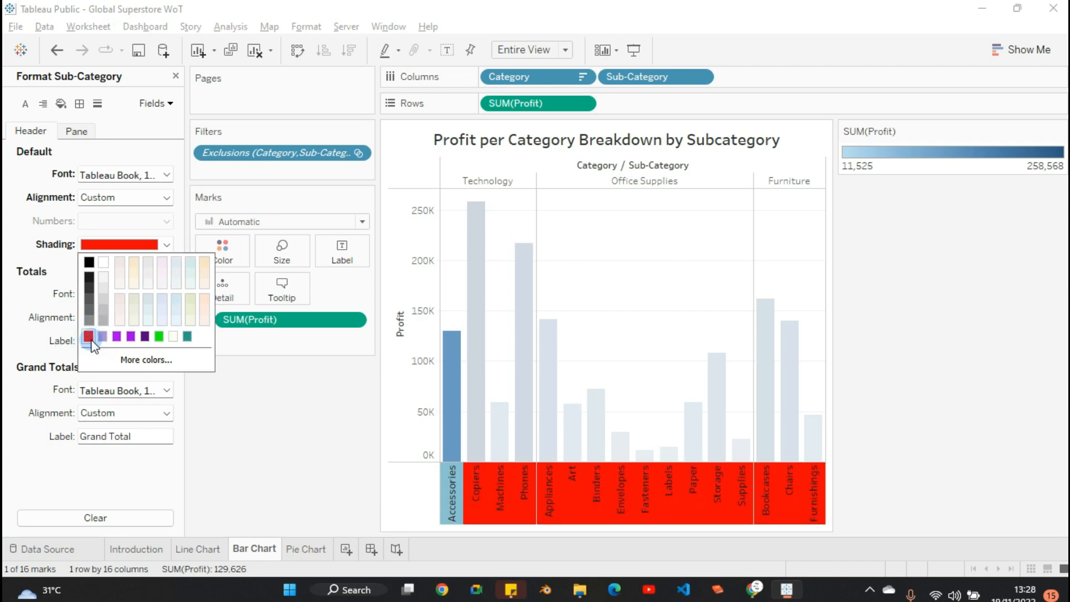
pyautogui.click(201, 263)
pyautogui.click(115, 263)
pyautogui.click(176, 264)
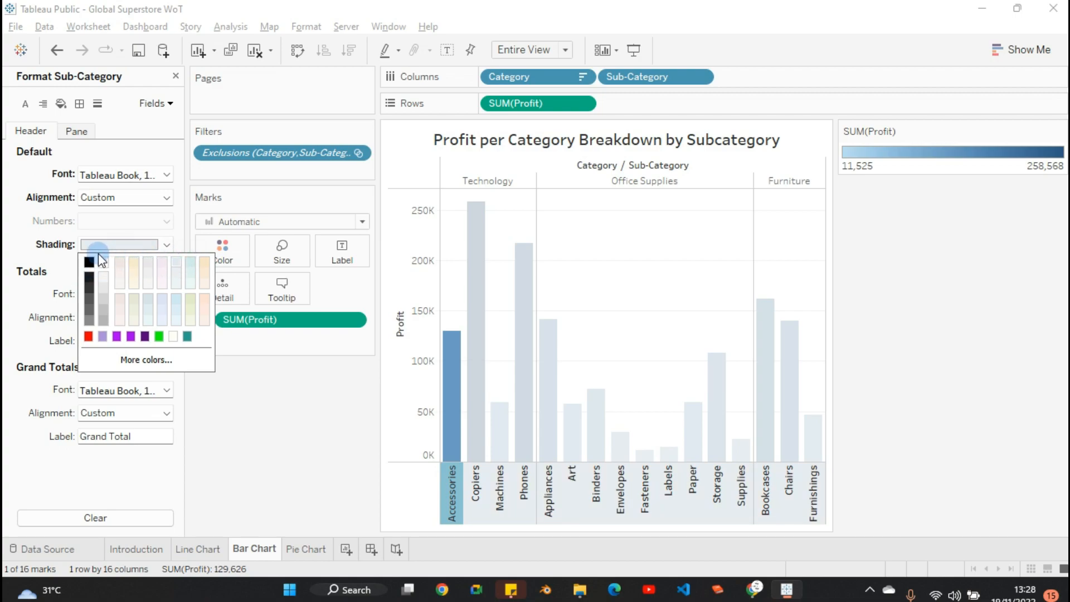
pyautogui.click(166, 244)
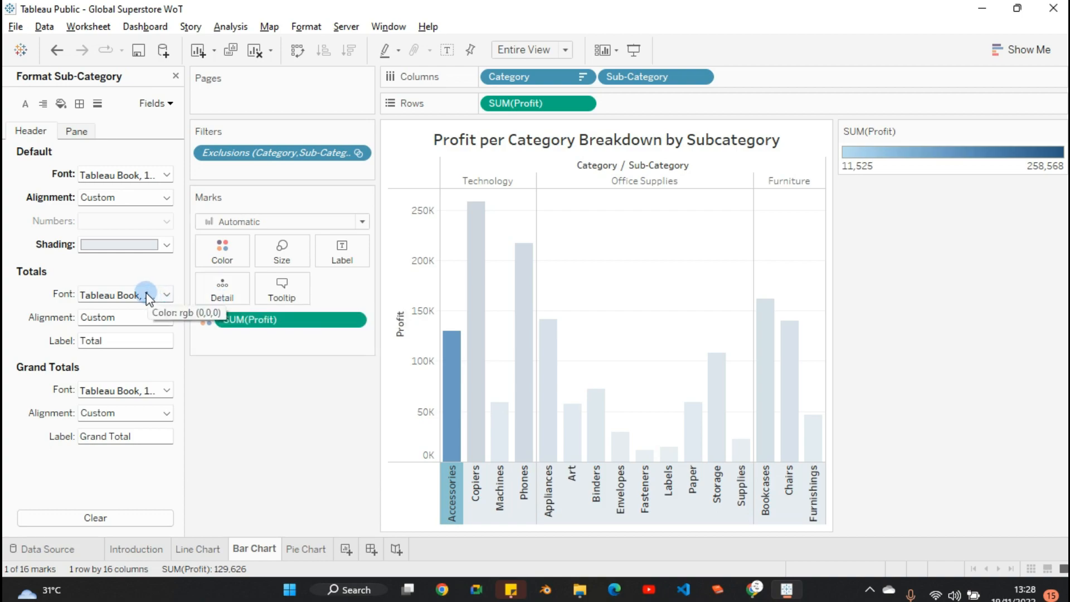
# Set the Totals font colour of the Sub-Category headers to black, trying orange and yellow on the way.
pyautogui.click(166, 295)
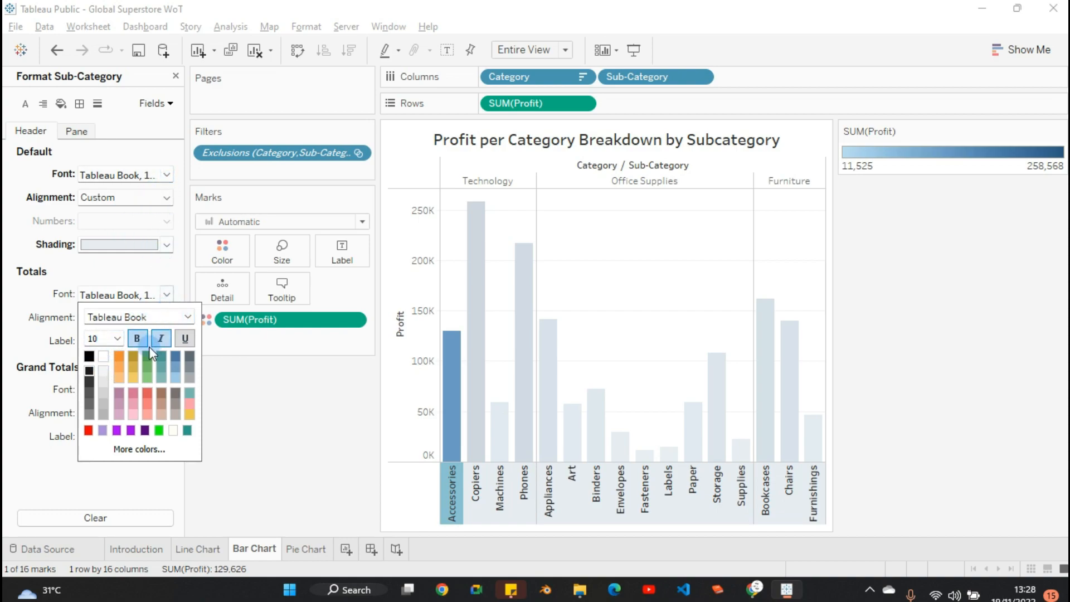
pyautogui.click(119, 356)
pyautogui.click(133, 378)
pyautogui.click(88, 357)
pyautogui.click(148, 262)
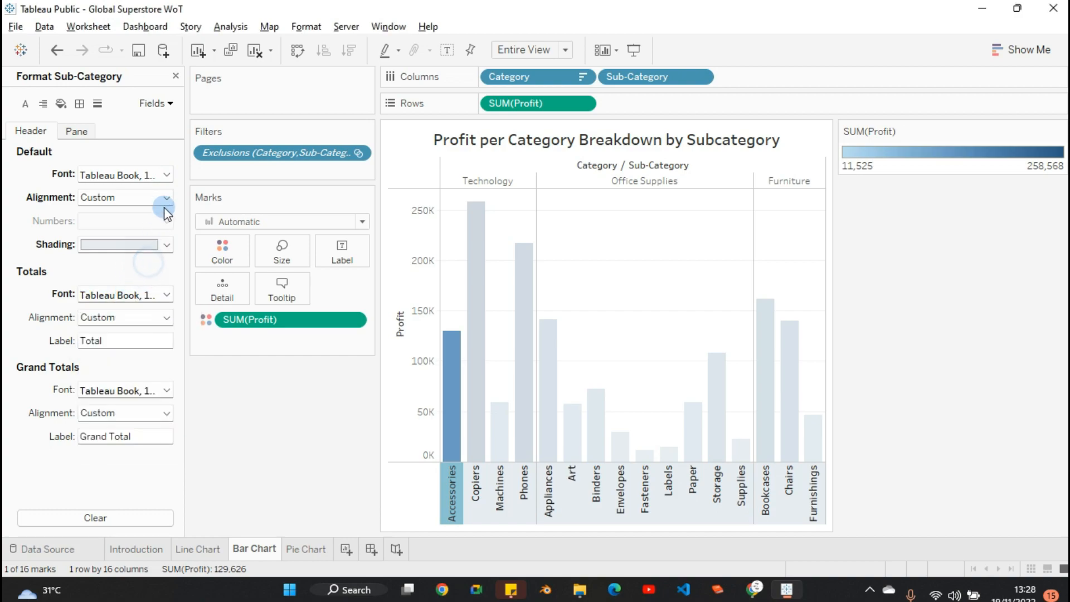
# Try Tempus Sans ITC and Tahoma as the default font family of the Sub-Category headers.
pyautogui.click(152, 173)
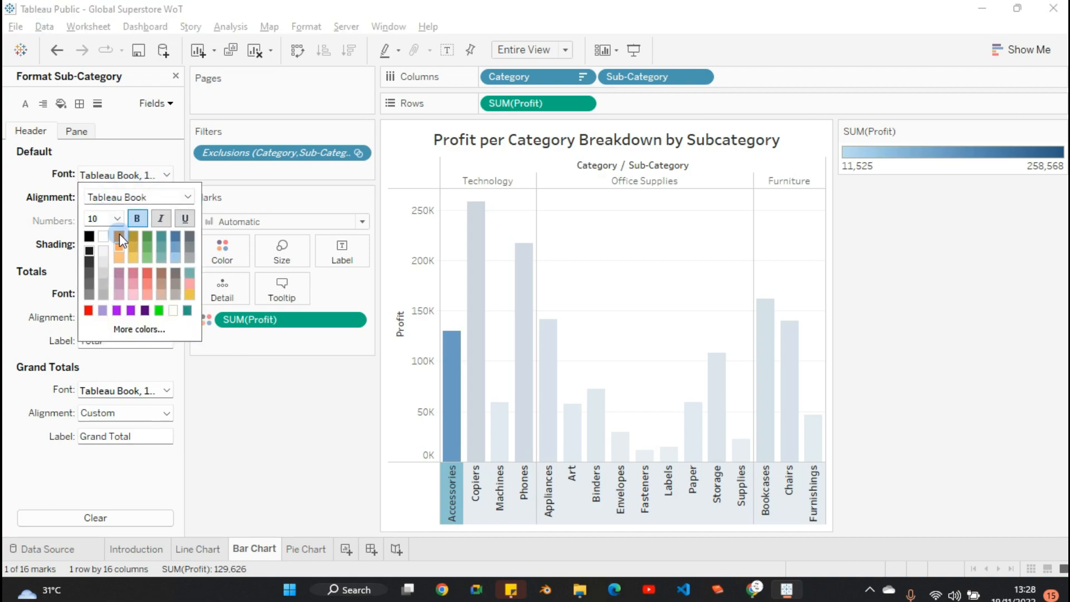
pyautogui.click(123, 196)
pyautogui.click(188, 197)
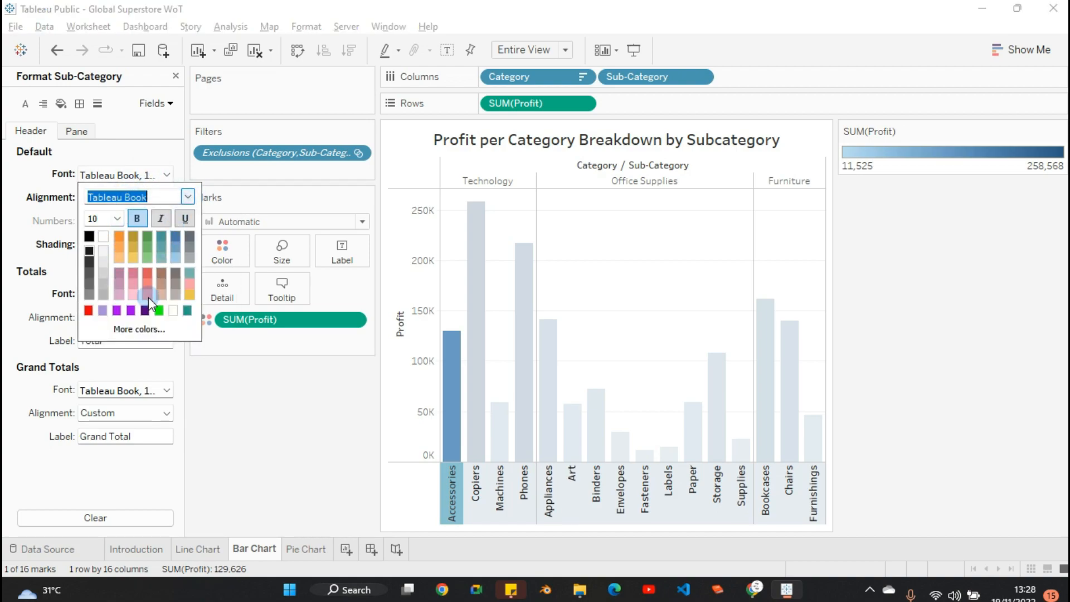
pyautogui.click(188, 196)
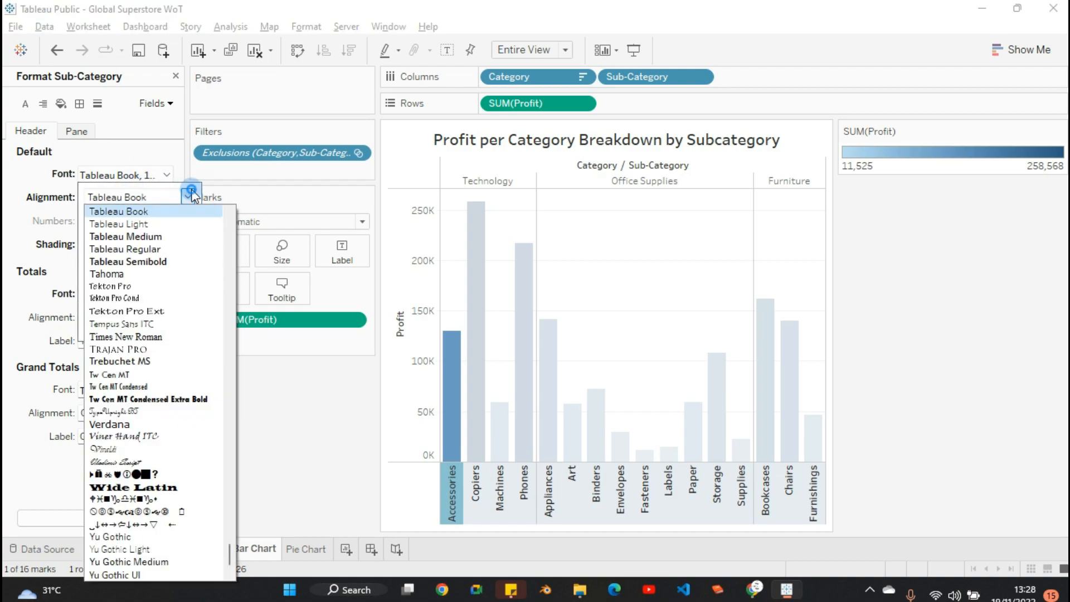
pyautogui.click(143, 328)
pyautogui.click(166, 174)
pyautogui.click(166, 174)
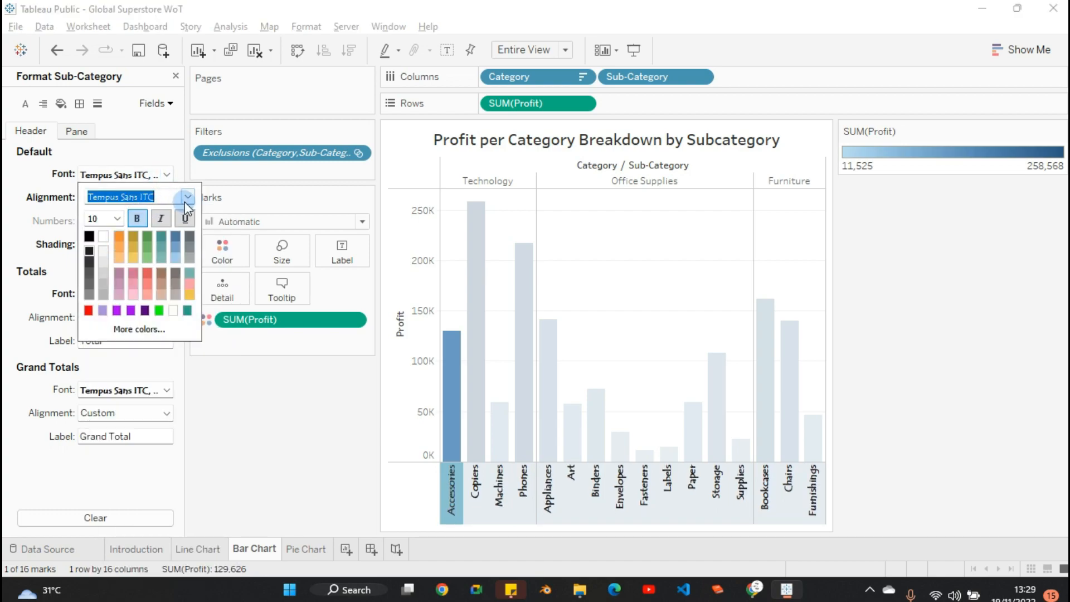
pyautogui.click(185, 201)
pyautogui.click(127, 237)
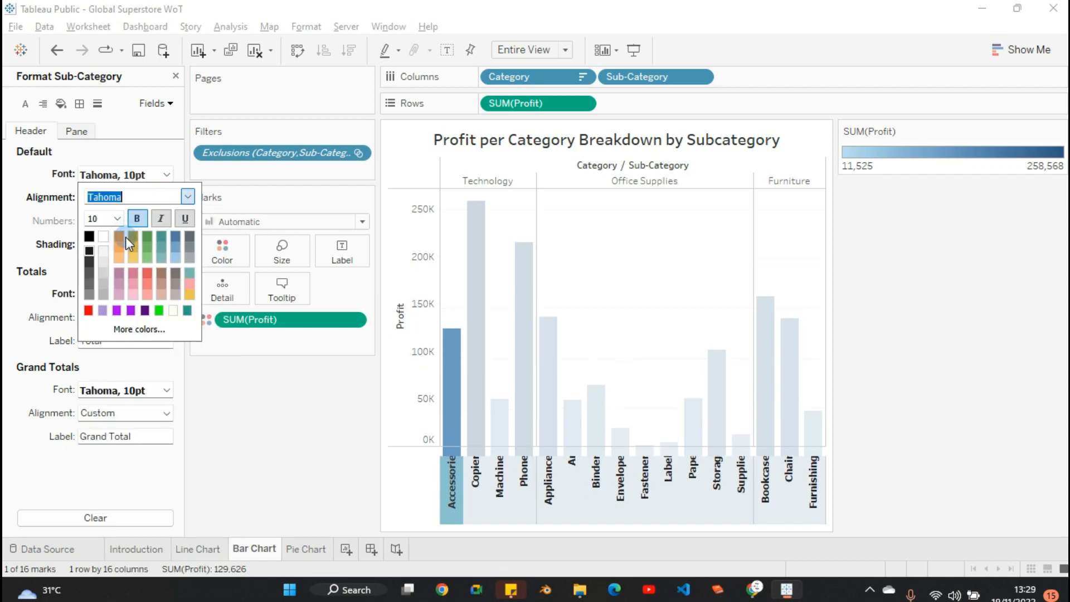
# Set the Sub-Category headers' default font family to Tableau Regular, trying Tableau Semibold on the way.
pyautogui.click(166, 175)
pyautogui.click(166, 175)
pyautogui.click(188, 196)
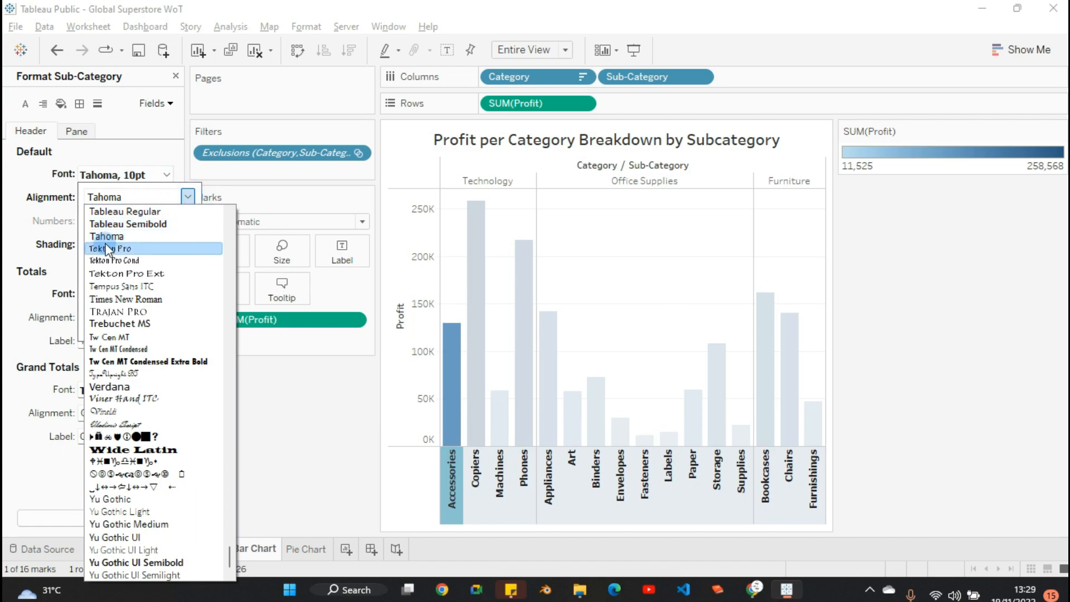
pyautogui.click(124, 236)
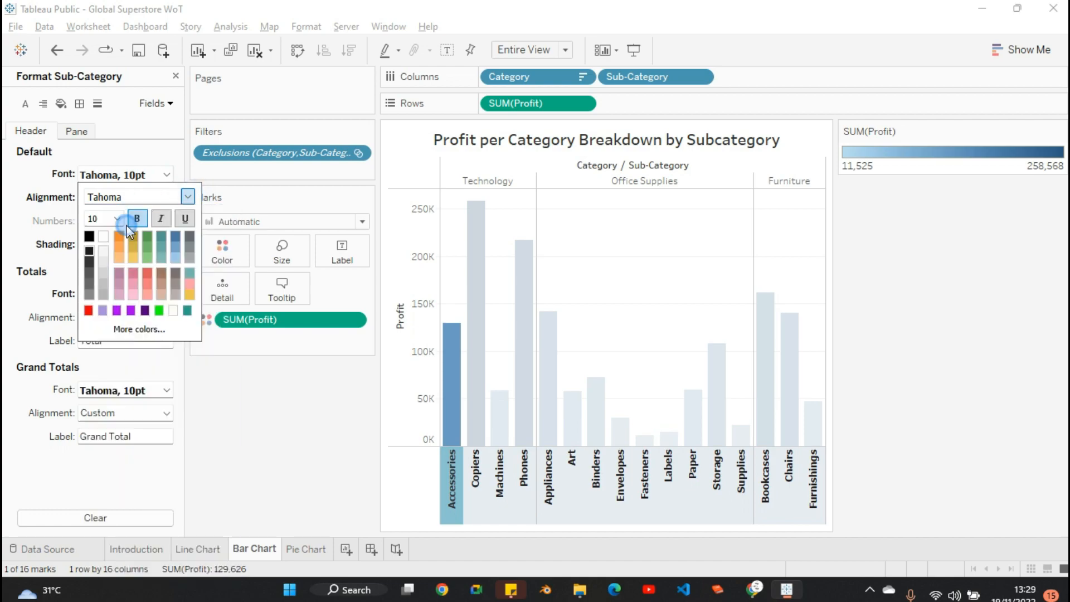
pyautogui.press('Up')
pyautogui.click(187, 198)
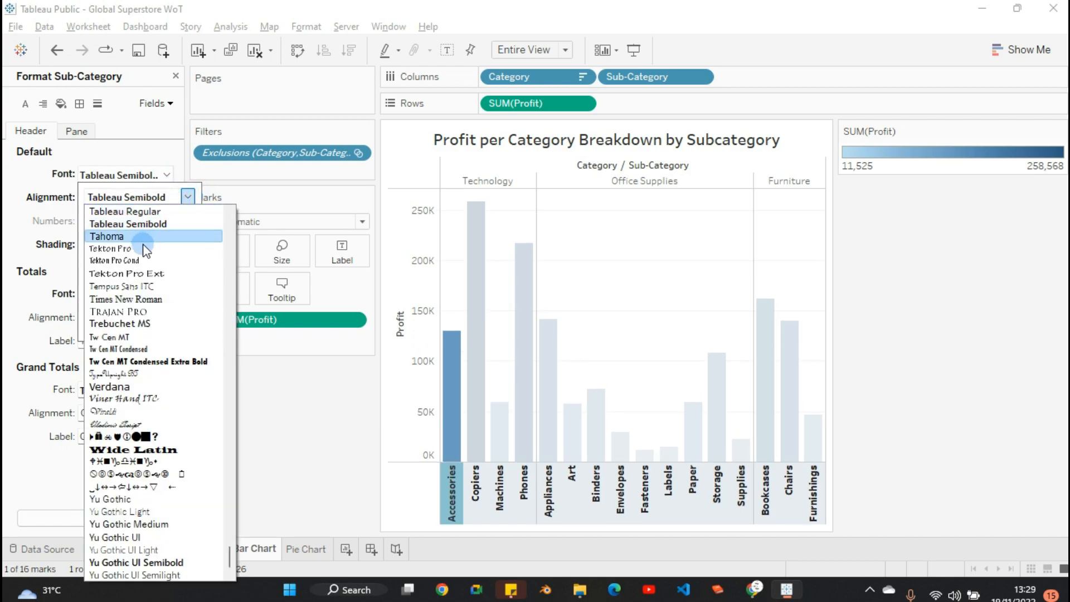
pyautogui.click(156, 213)
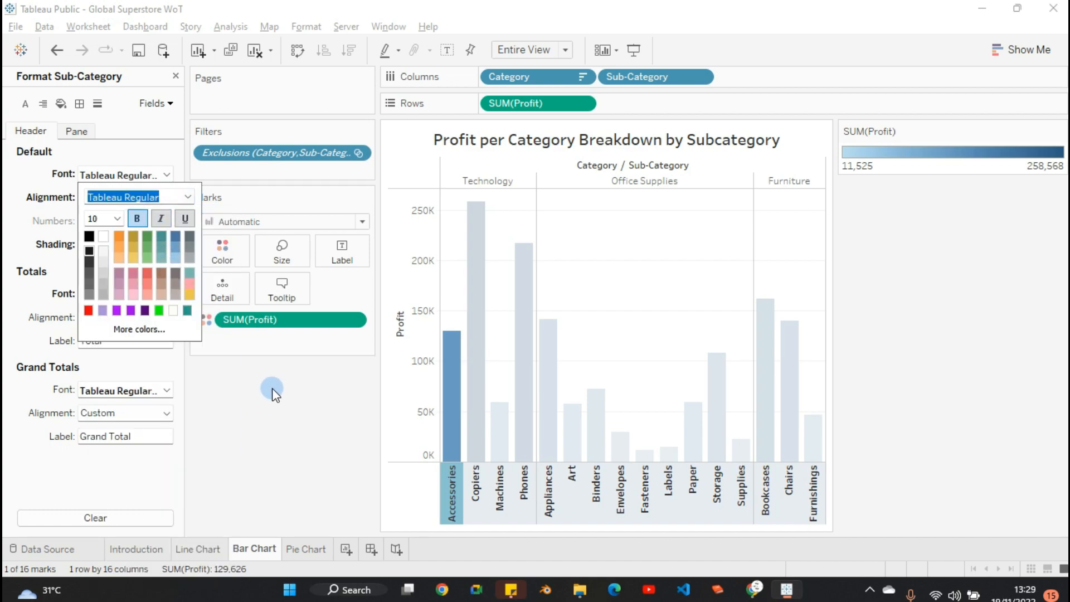
pyautogui.click(202, 362)
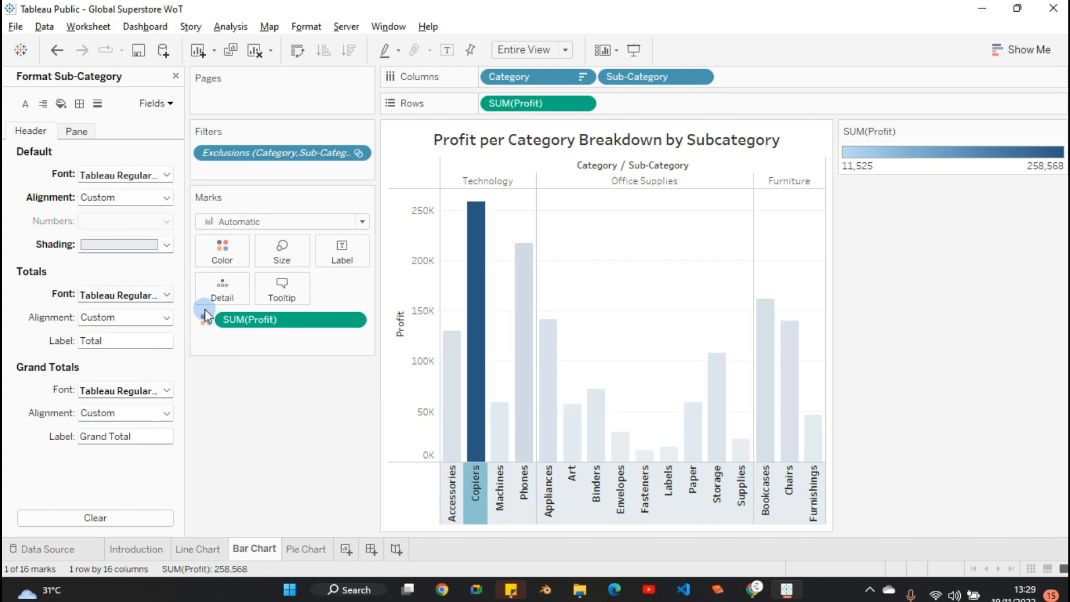
# Set the Profit axis default font to near-black Tableau Regular.
pyautogui.click(416, 363)
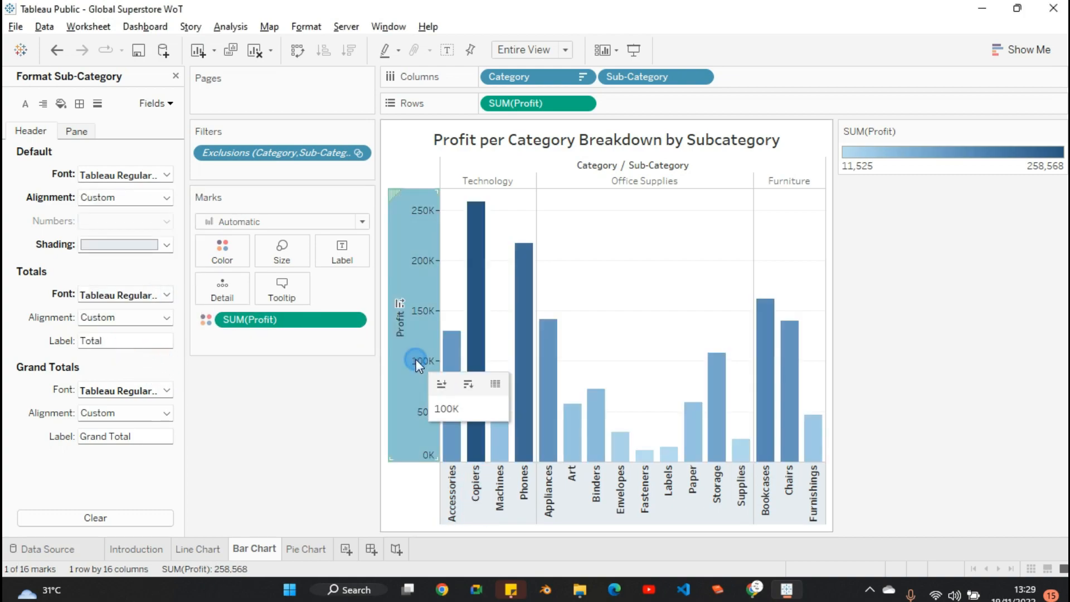
pyautogui.click(131, 175)
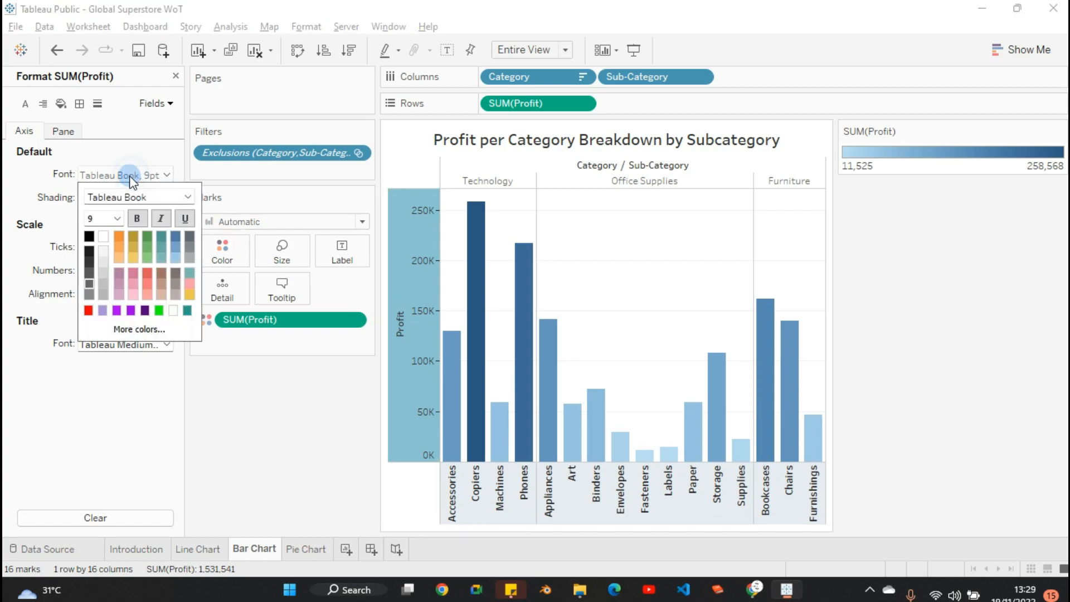
pyautogui.click(88, 250)
pyautogui.click(189, 196)
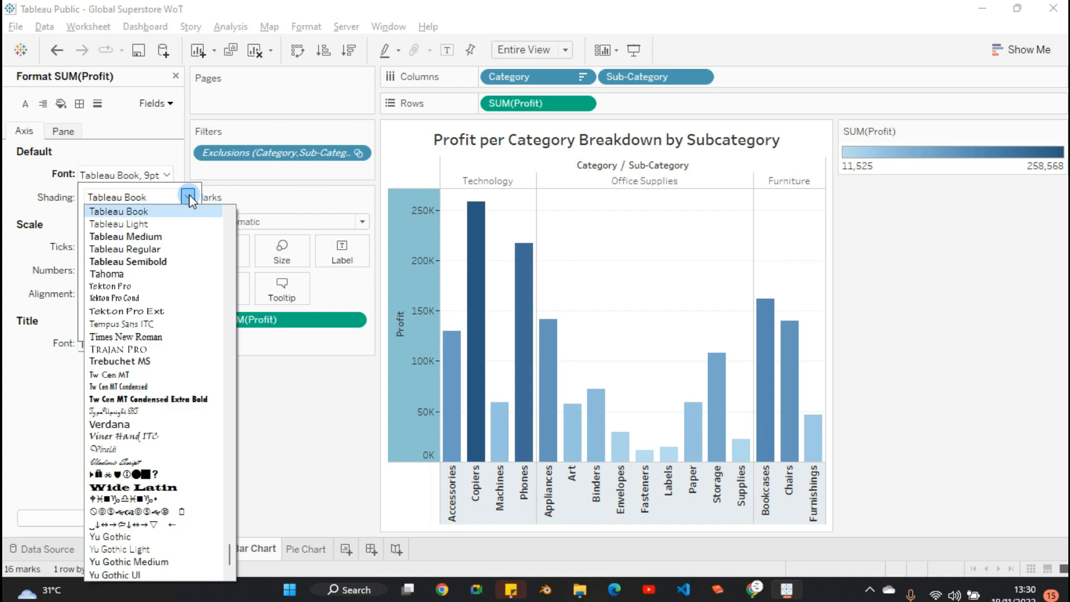
pyautogui.click(165, 249)
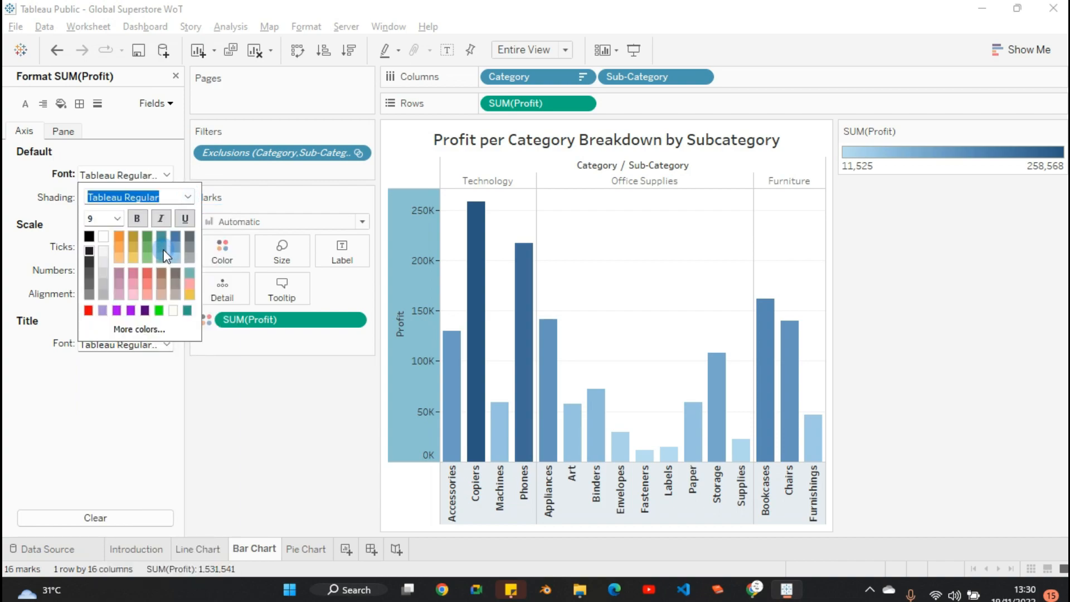
# Set the Profit axis default font size to 10 and make it bold.
pyautogui.click(117, 217)
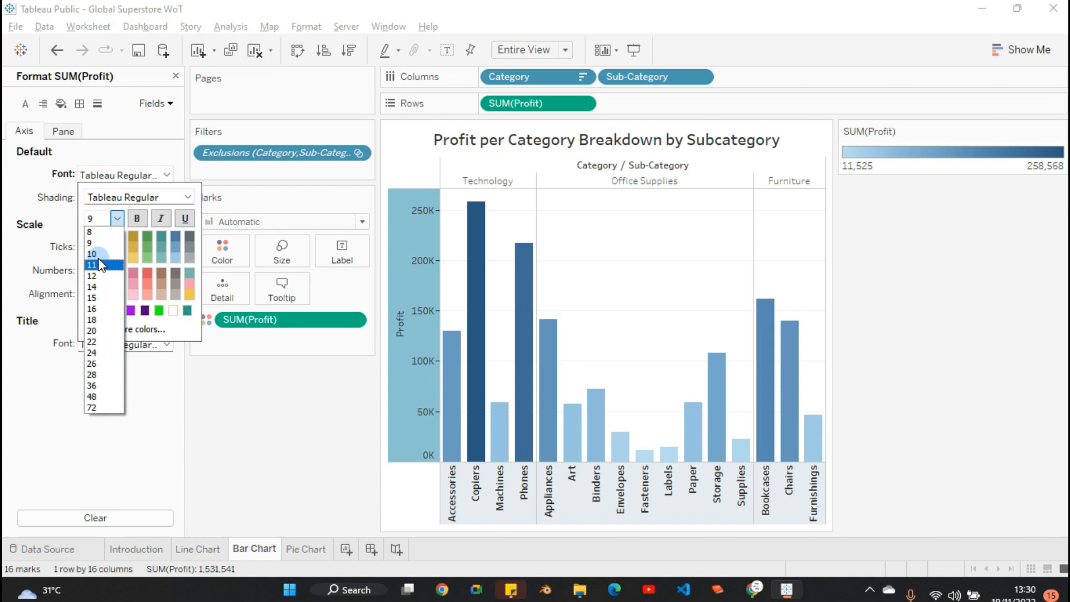
pyautogui.click(98, 256)
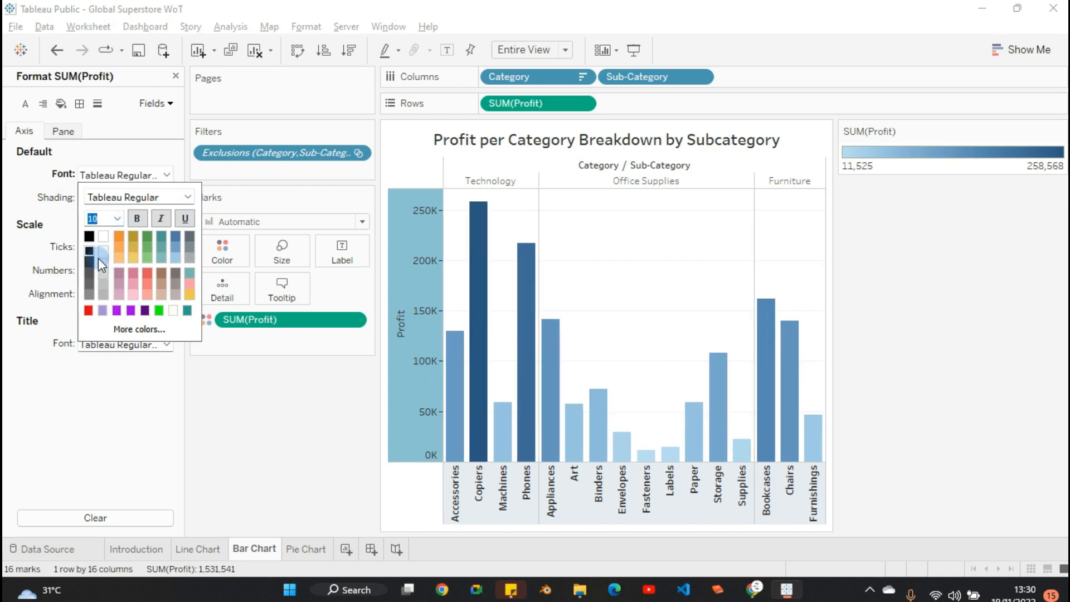
pyautogui.click(139, 219)
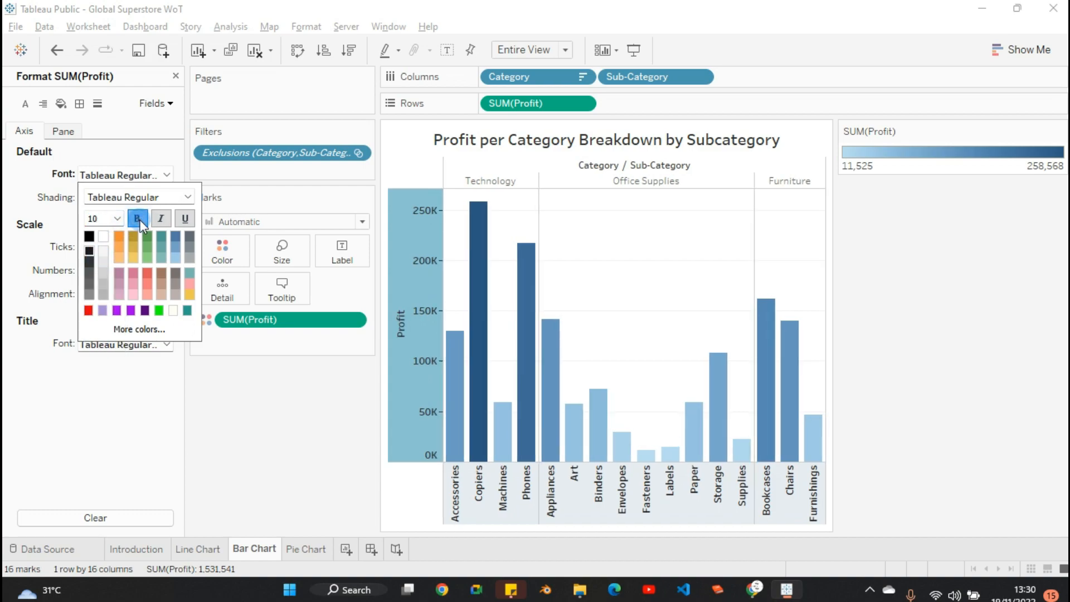
pyautogui.click(406, 503)
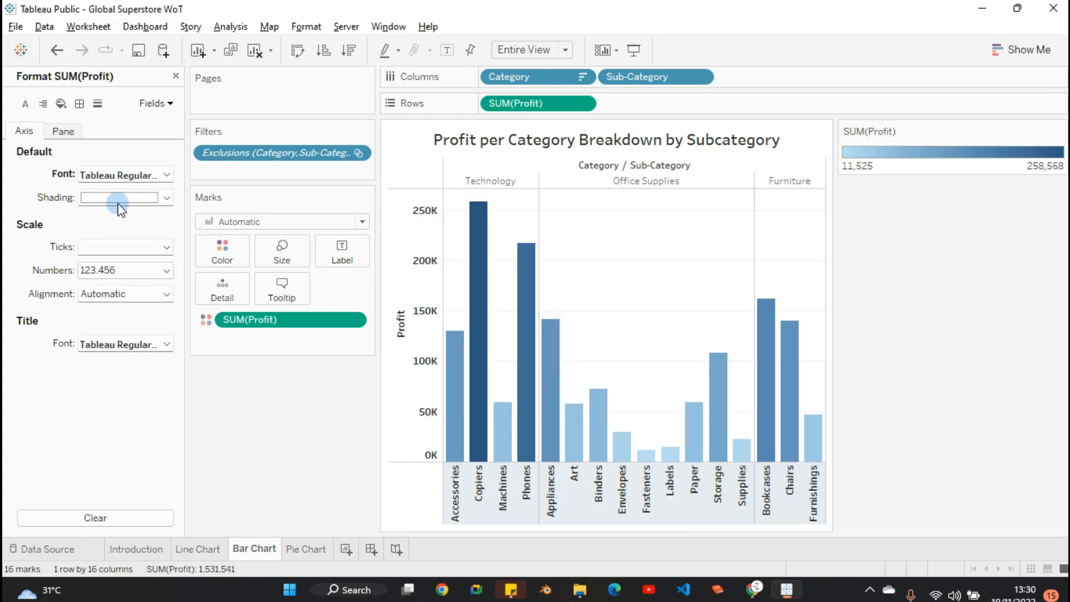
# Shade the Profit axis light beige.
pyautogui.click(147, 197)
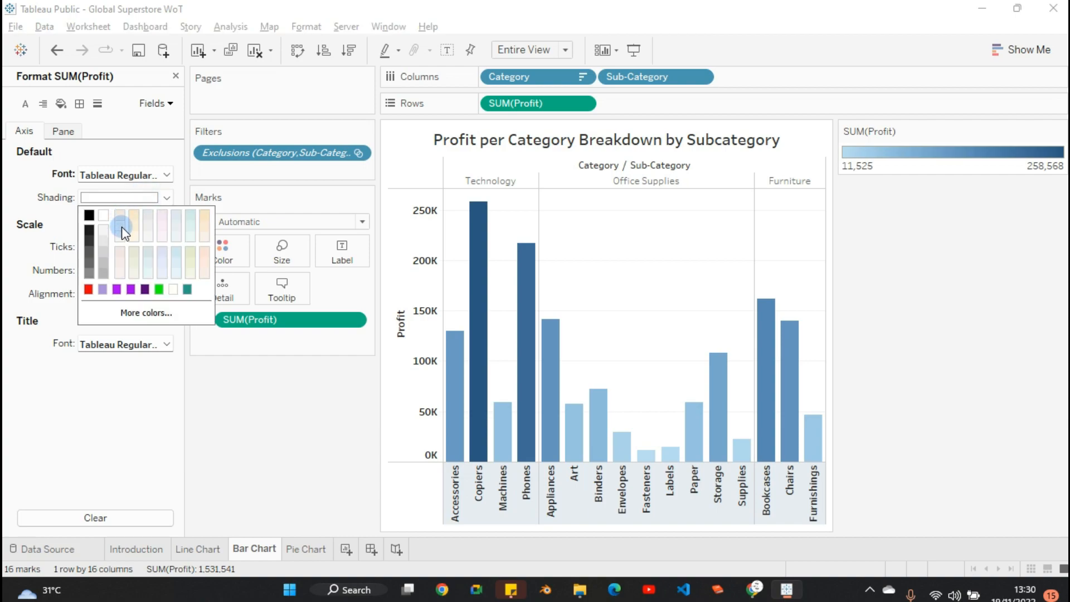
pyautogui.click(135, 215)
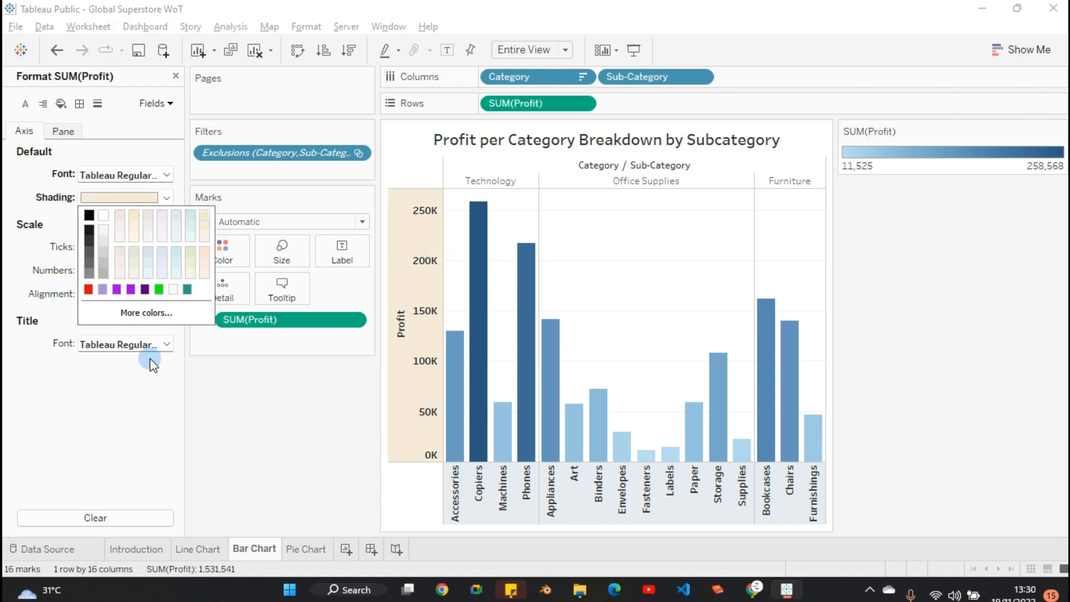
pyautogui.click(67, 391)
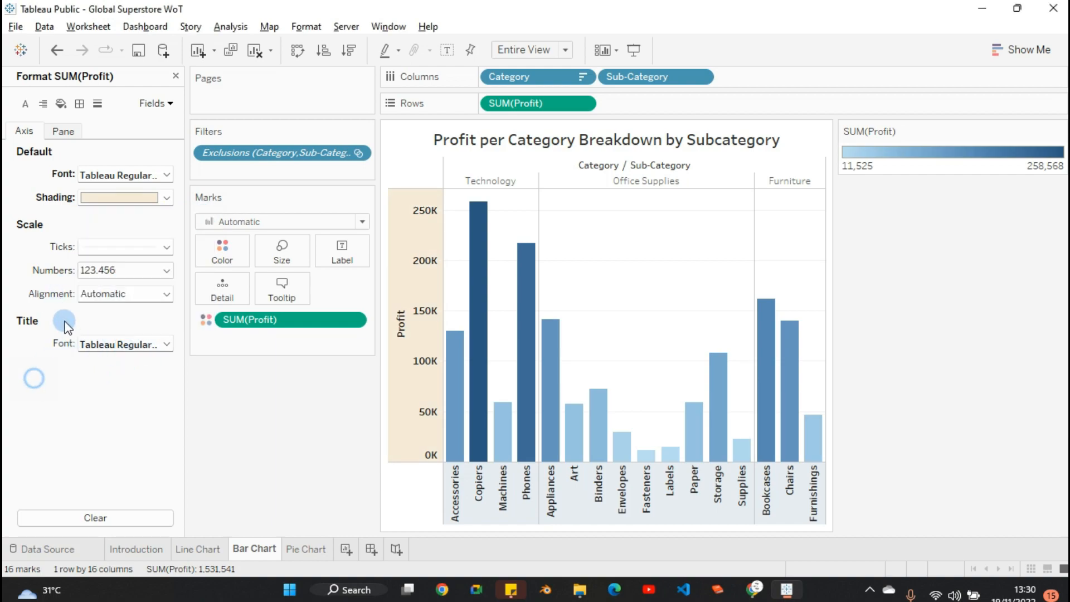
# Set the Profit axis scale ticks to a black line, trying None on the way.
pyautogui.click(139, 245)
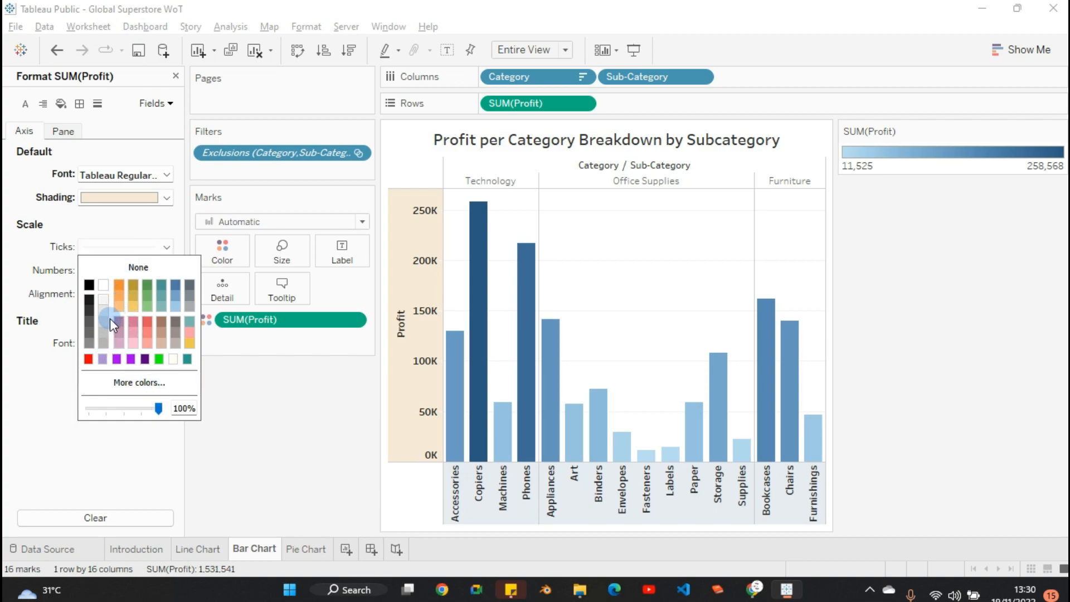
pyautogui.click(174, 288)
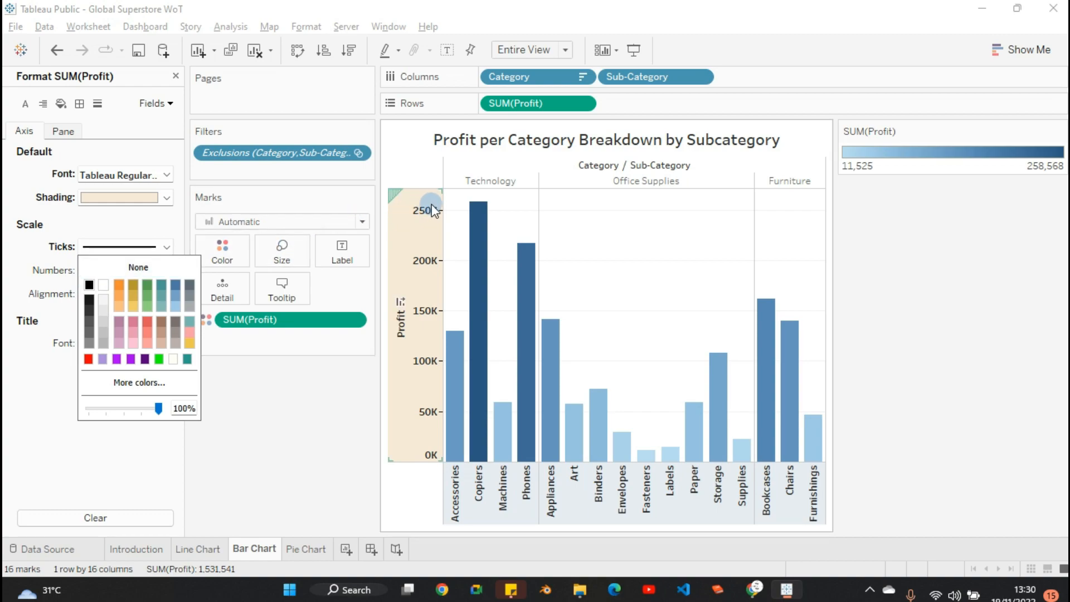
pyautogui.click(131, 268)
pyautogui.click(88, 285)
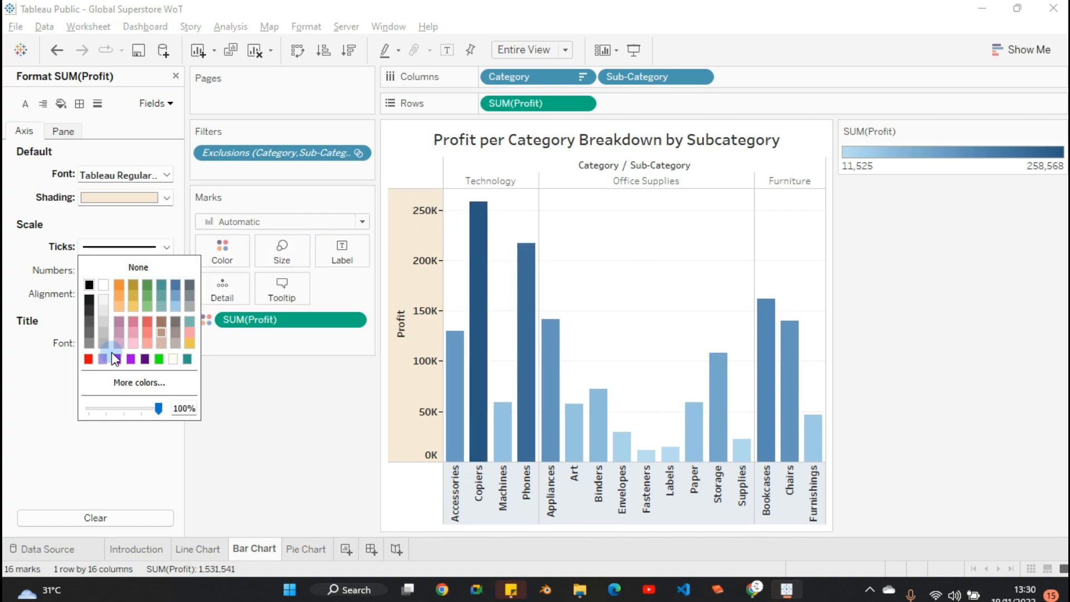
pyautogui.click(44, 401)
# Try the Number (Standard) and Number (Custom) formats for the Profit axis scale numbers.
pyautogui.click(135, 273)
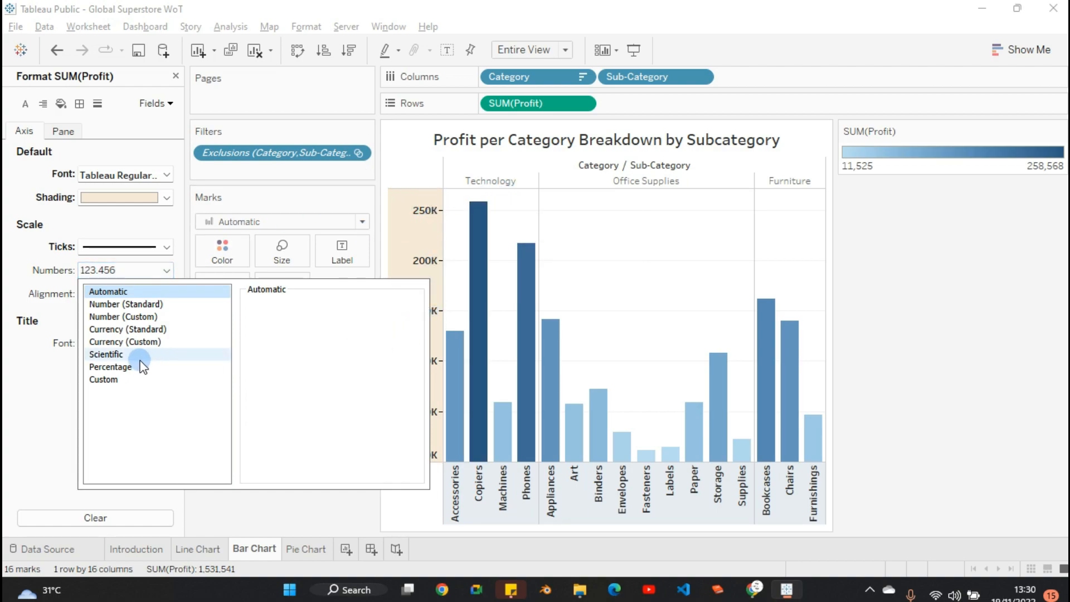
pyautogui.click(117, 305)
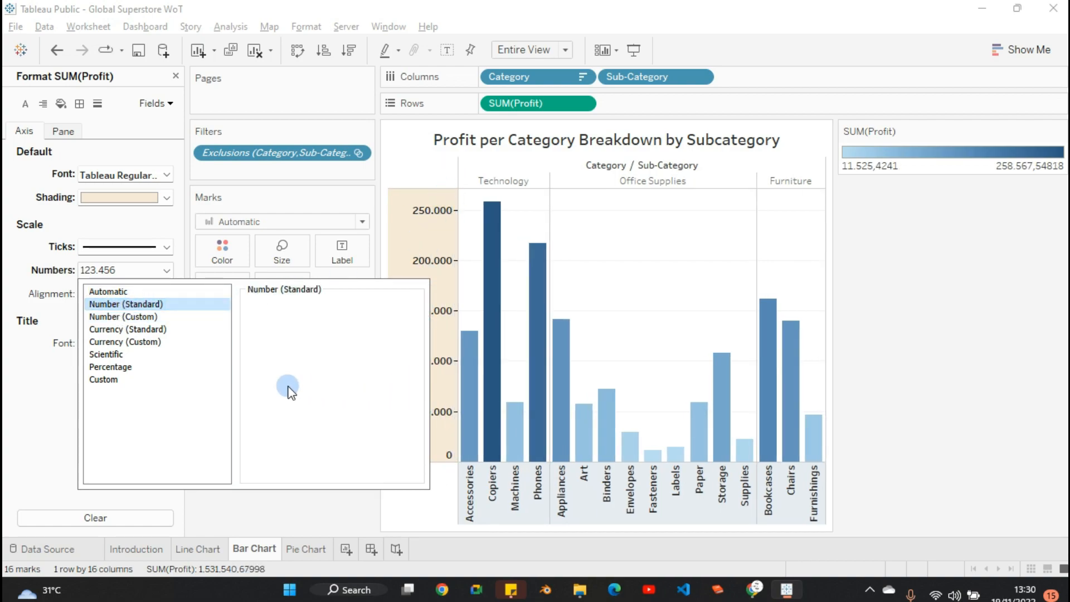
pyautogui.click(117, 317)
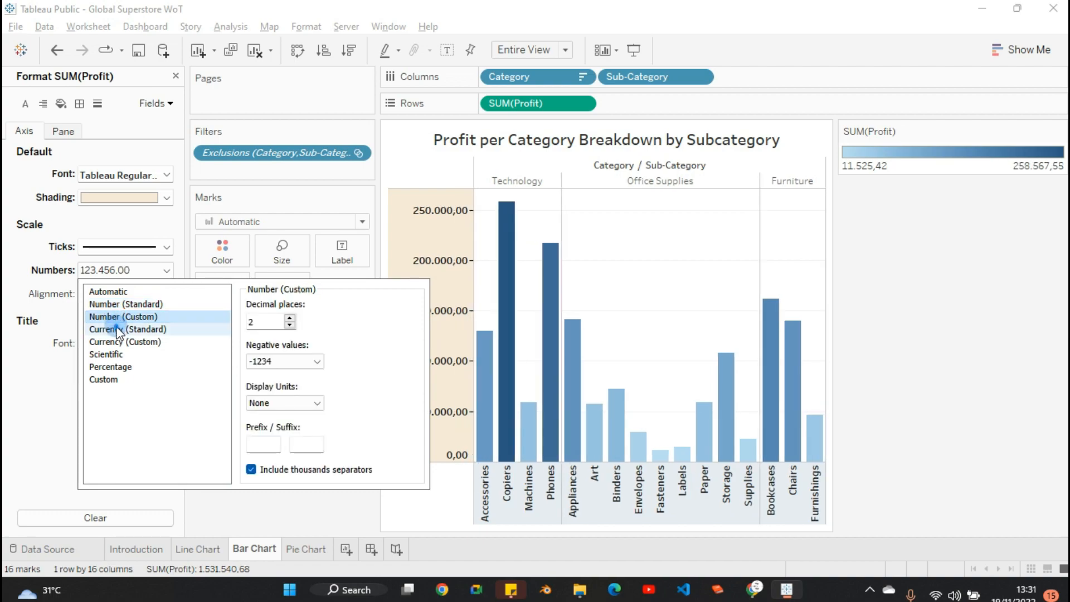
# Try the Currency (Standard) format with the Assamese (India) locale for the Profit axis numbers.
pyautogui.click(115, 329)
pyautogui.click(312, 322)
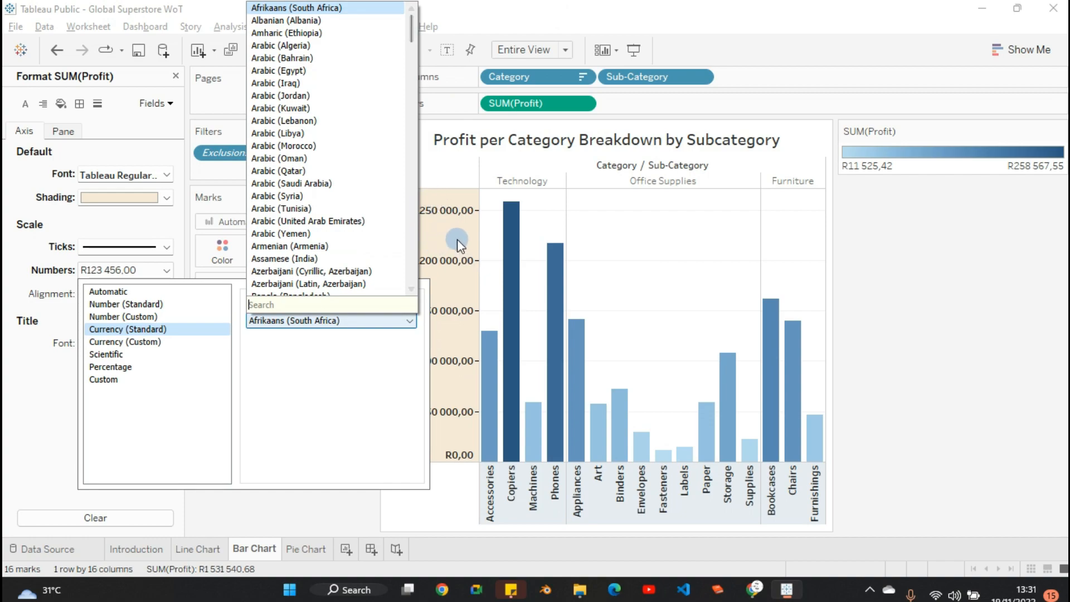
pyautogui.scroll(-1, 298, 140)
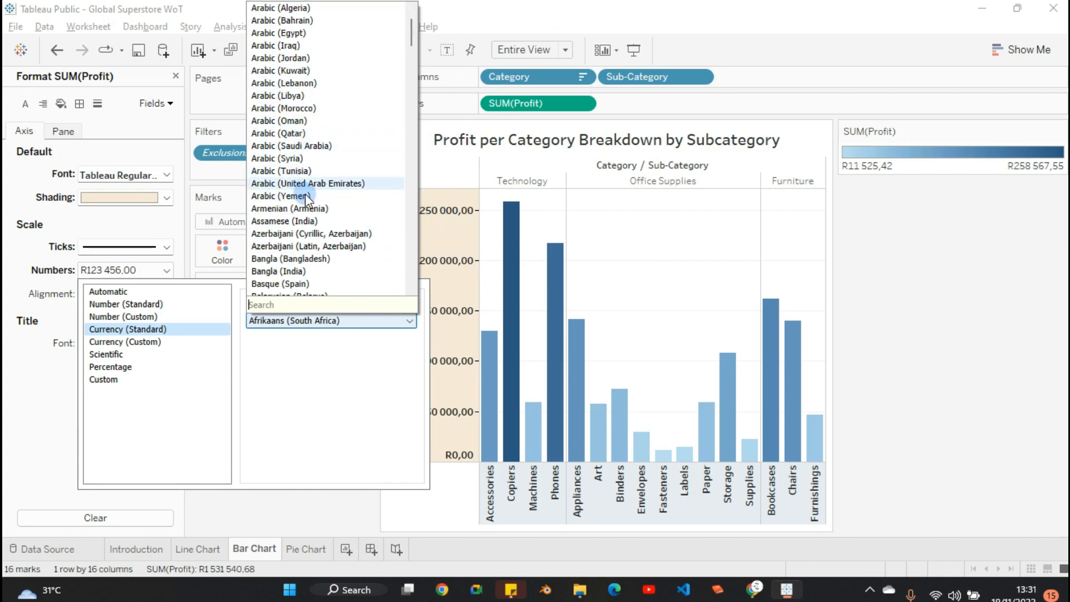
pyautogui.click(312, 221)
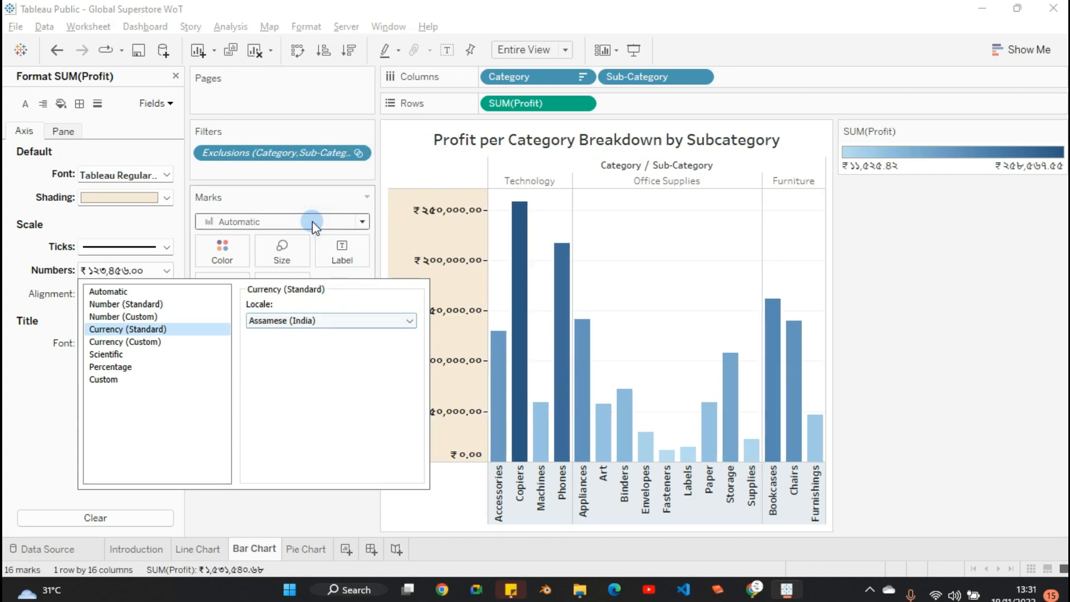
# Try the Chinese (Hong Kong SAR China) currency locale for the Profit axis numbers.
pyautogui.click(309, 322)
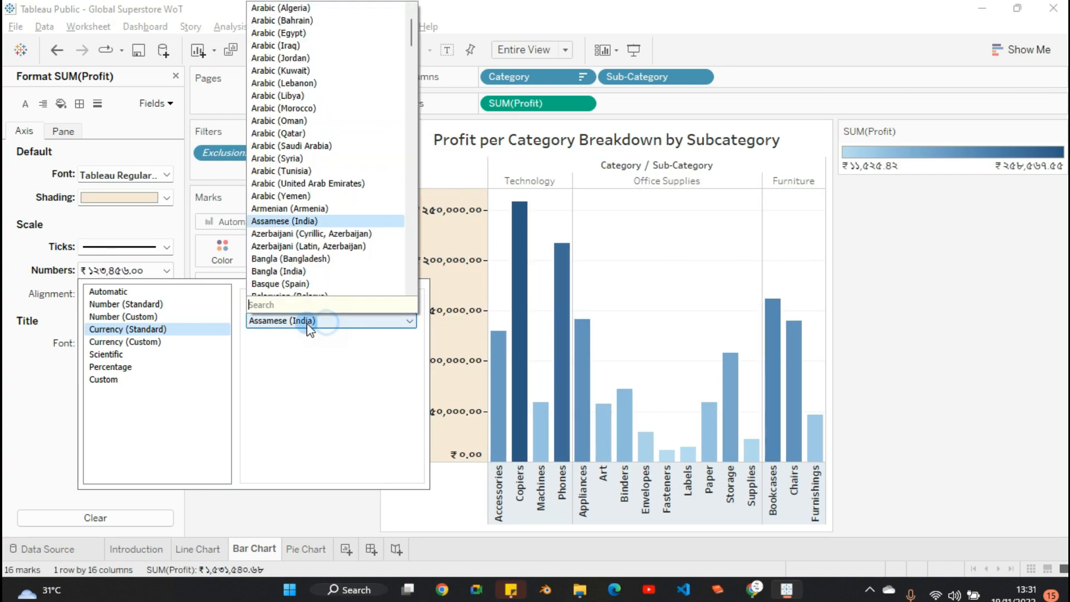
pyautogui.scroll(-2, 296, 261)
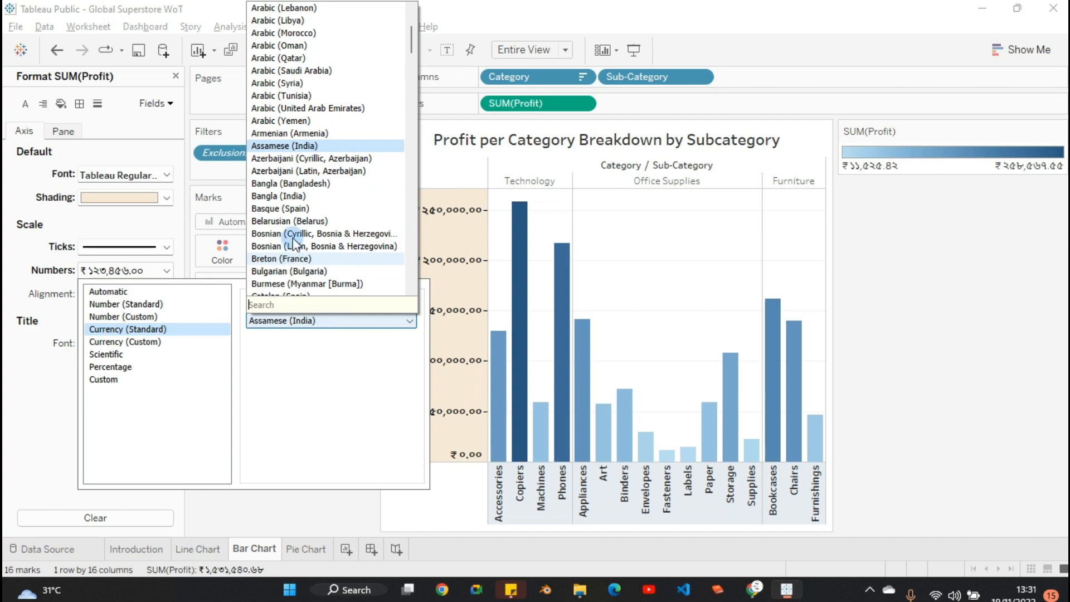
pyautogui.scroll(-2, 294, 248)
pyautogui.click(315, 256)
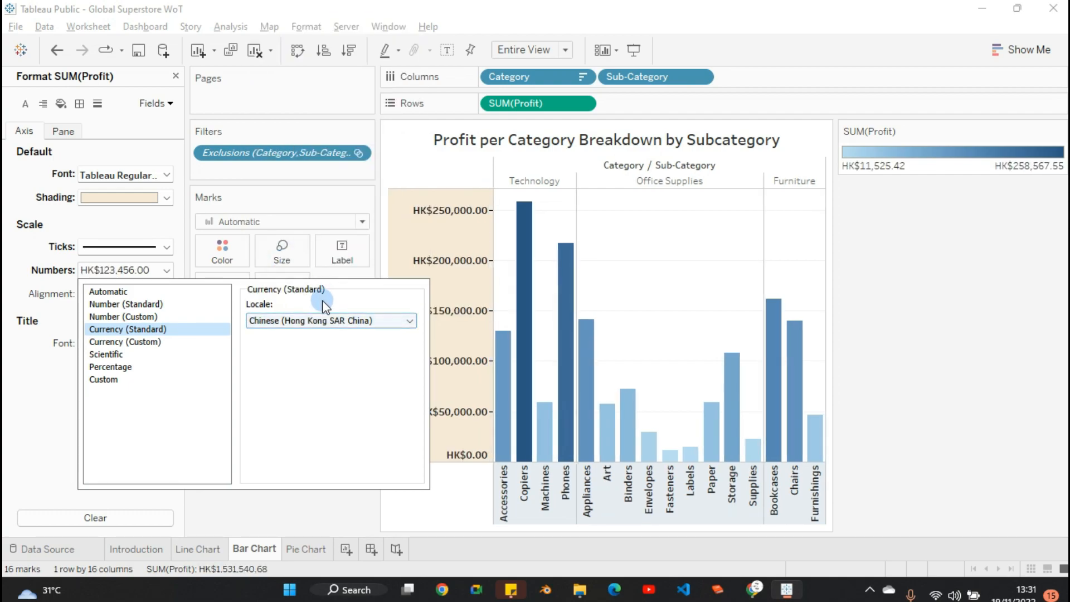
# Try the Indonesian (Indonesia) currency locale for the Profit axis numbers, and return the number format to Automatic.
pyautogui.click(321, 320)
pyautogui.scroll(-12, 294, 247)
pyautogui.scroll(-20, 294, 246)
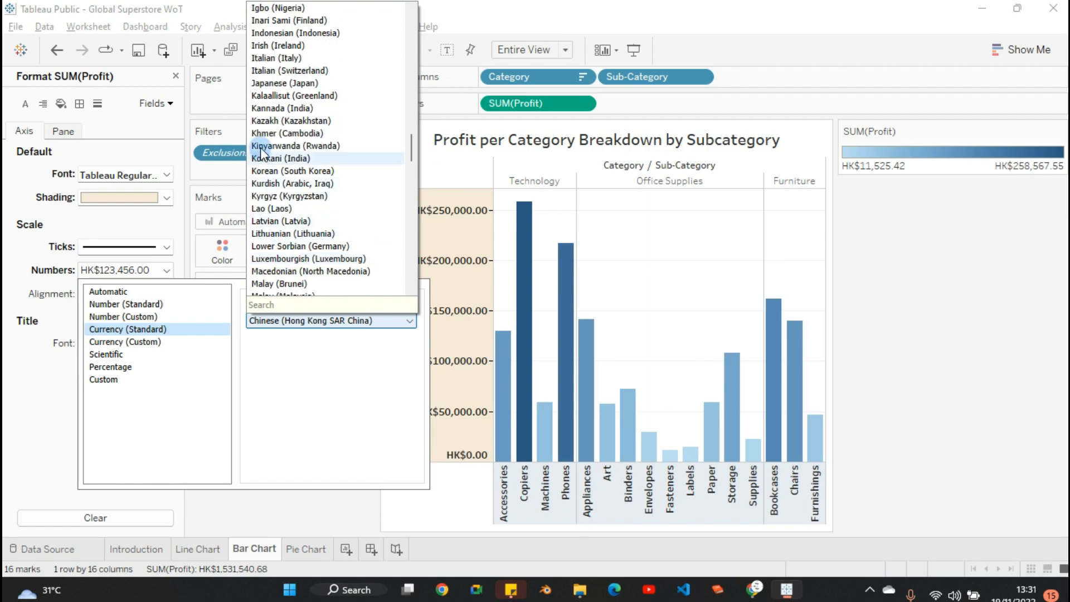
pyautogui.press('Escape')
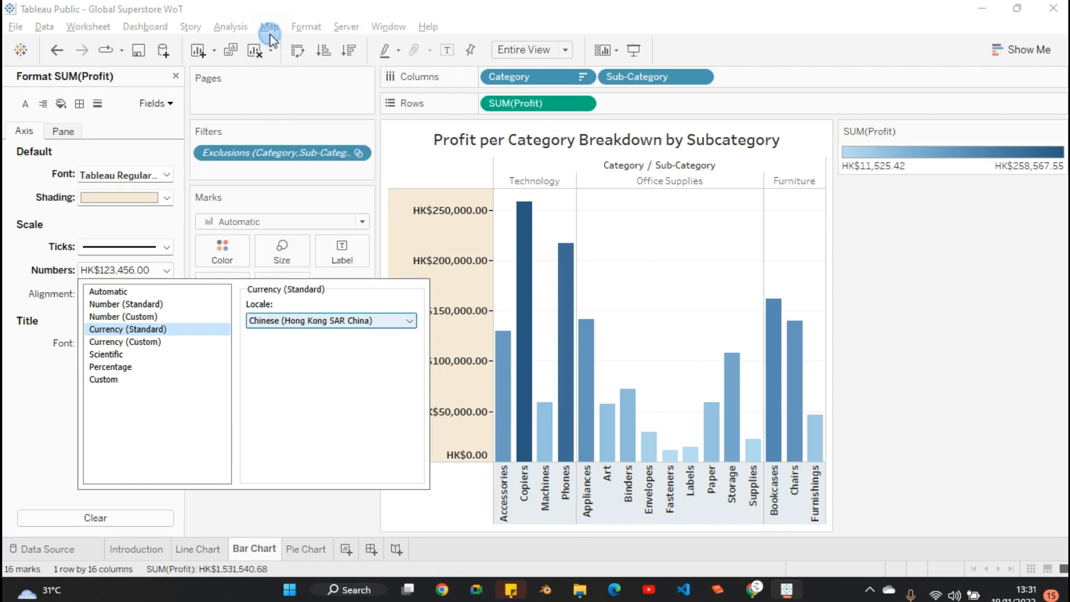
pyautogui.click(426, 209)
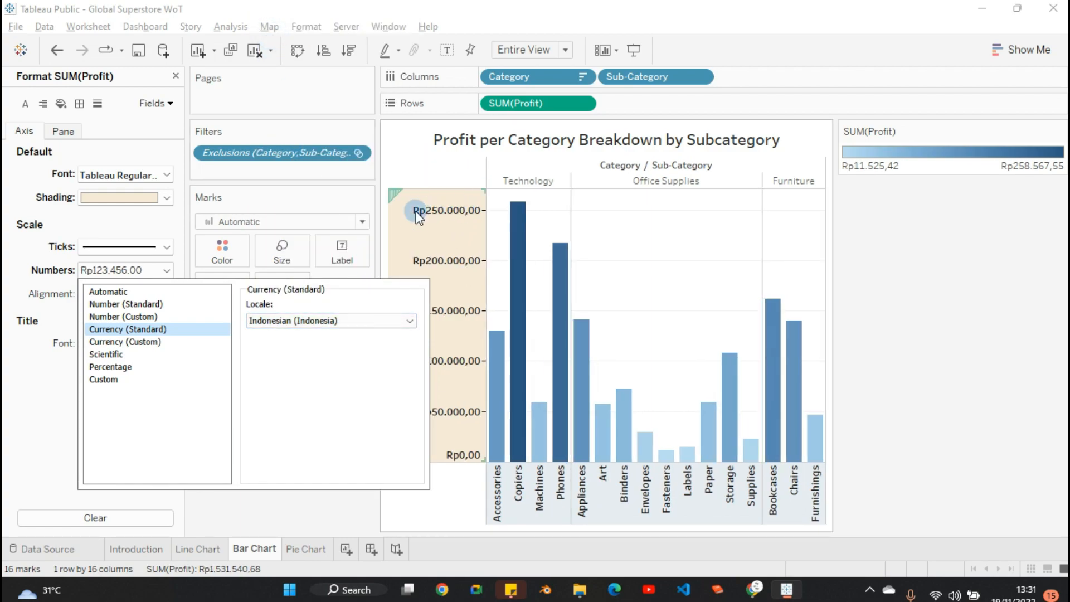
pyautogui.click(503, 208)
pyautogui.click(106, 292)
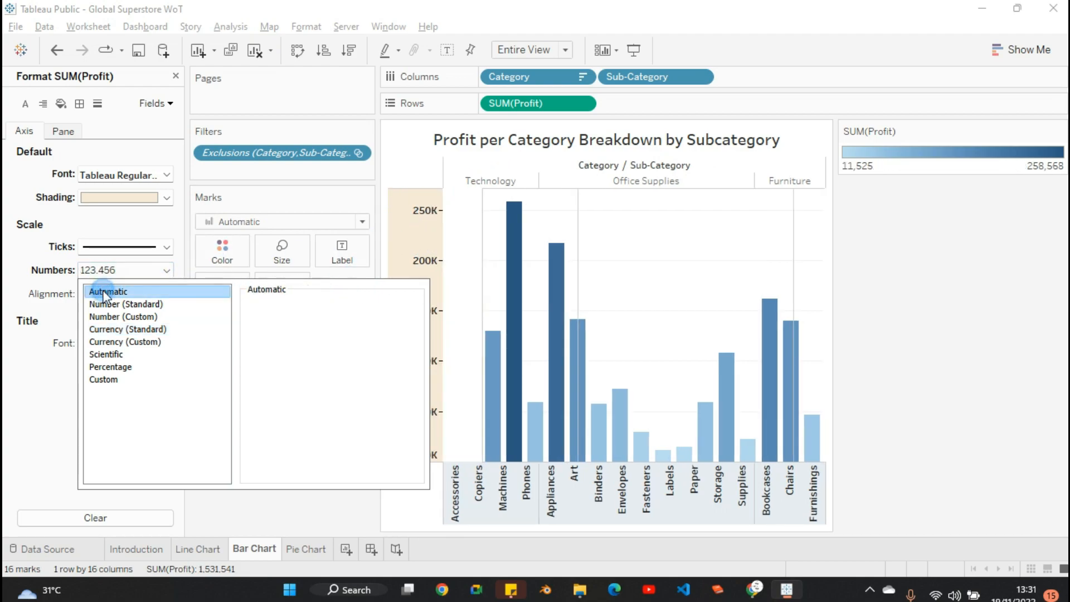
pyautogui.click(415, 245)
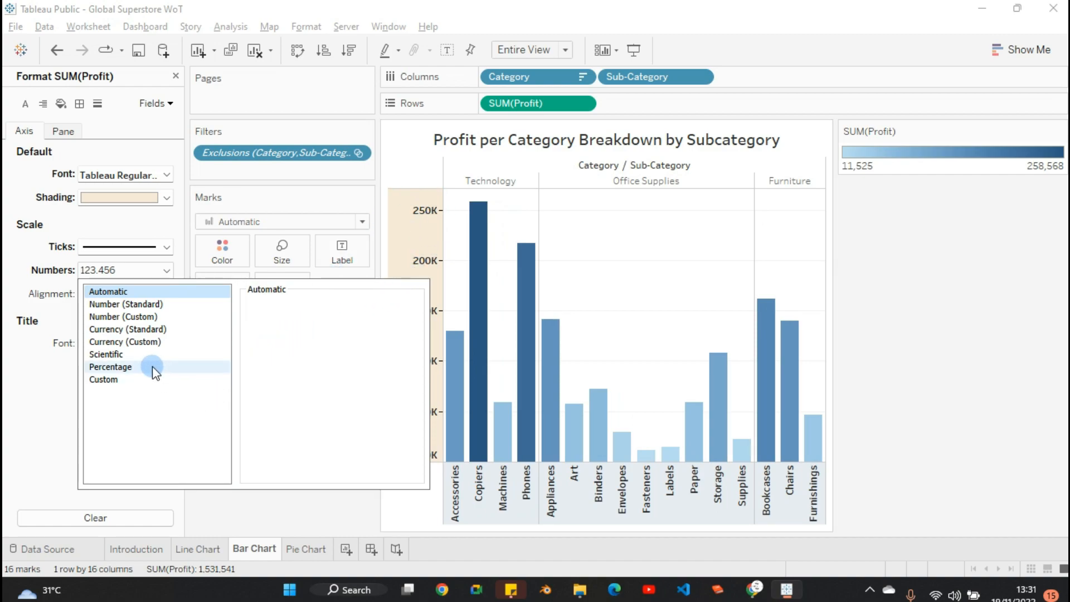
# Try the Percentage and Custom formats for the Profit axis numbers, and restore the Automatic format.
pyautogui.click(117, 366)
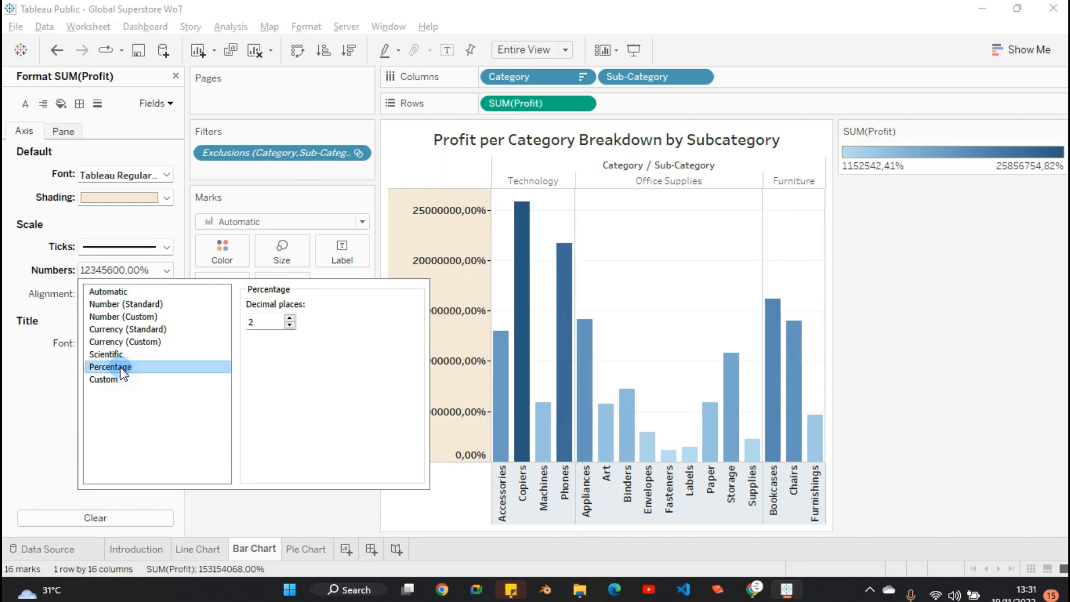
pyautogui.click(119, 380)
pyautogui.click(107, 292)
pyautogui.click(45, 415)
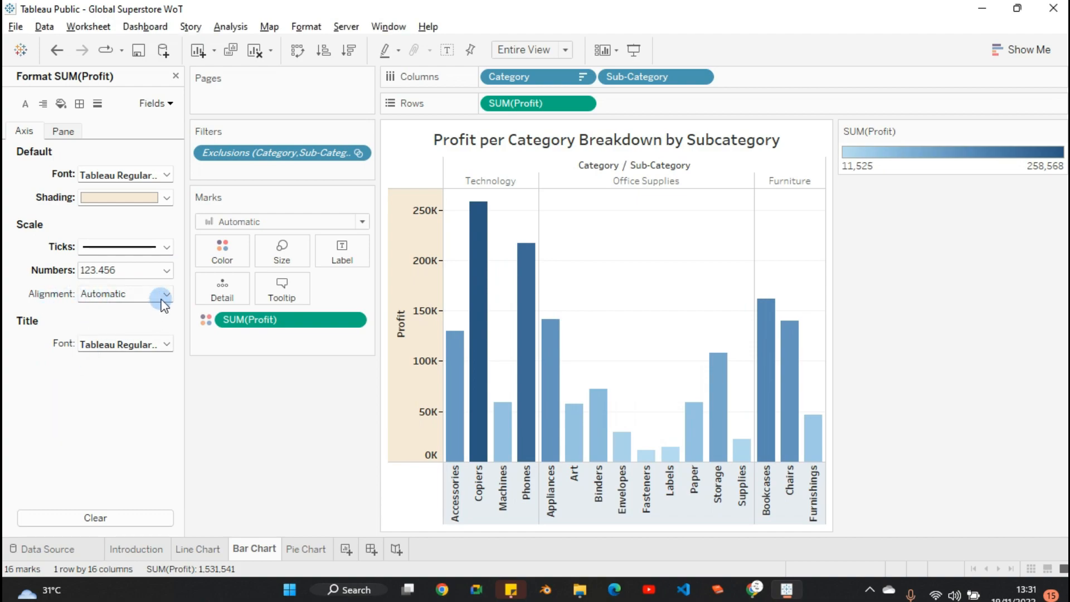
# Try the Normal and Down alignments for the Profit axis labels, and return the alignment to Automatic.
pyautogui.click(105, 295)
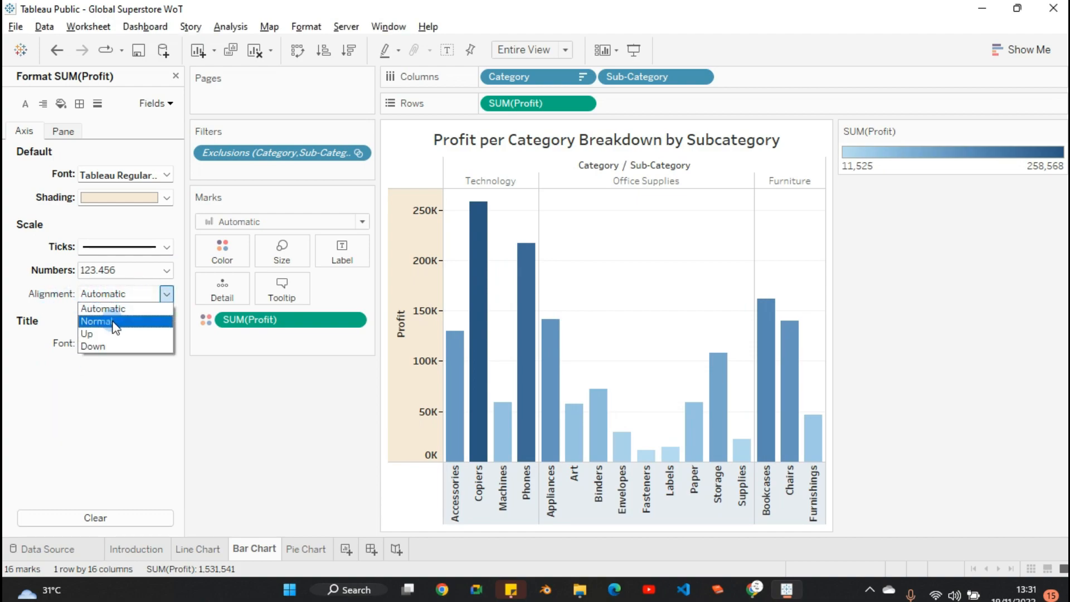
pyautogui.click(114, 322)
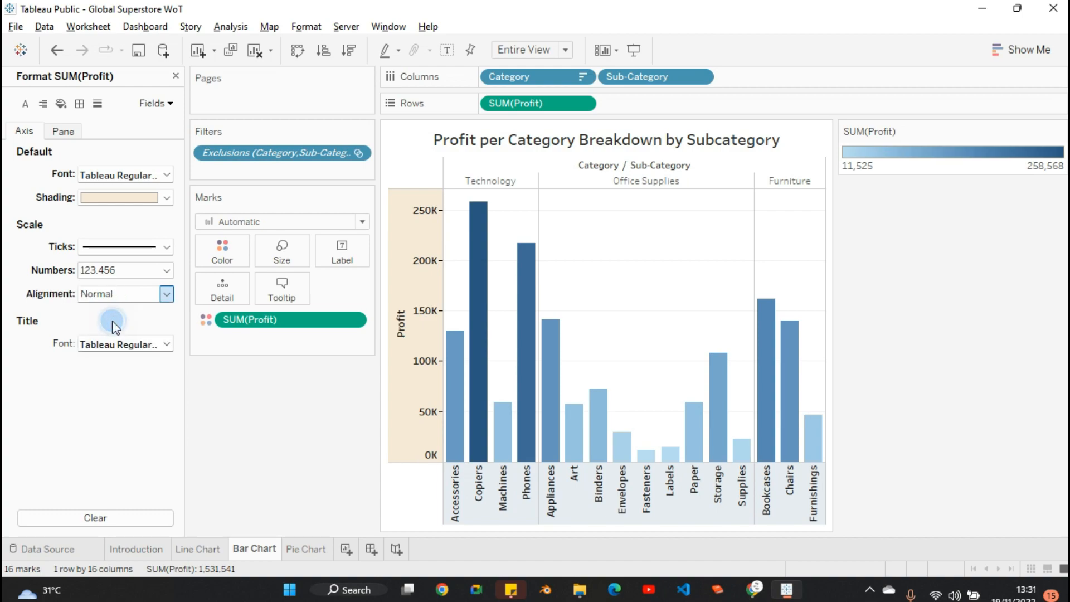
pyautogui.click(134, 293)
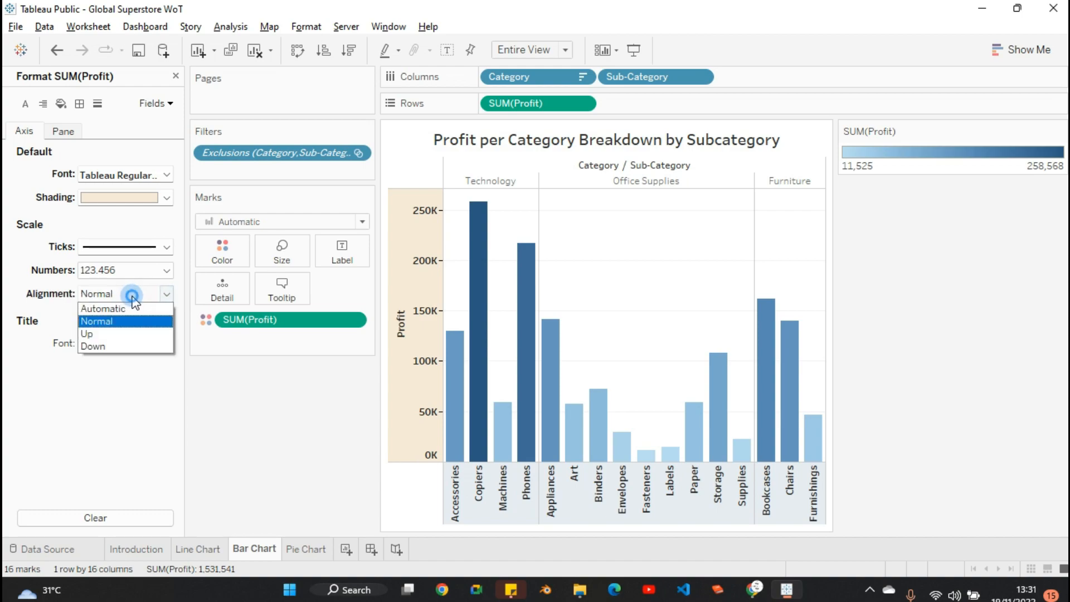
pyautogui.click(106, 344)
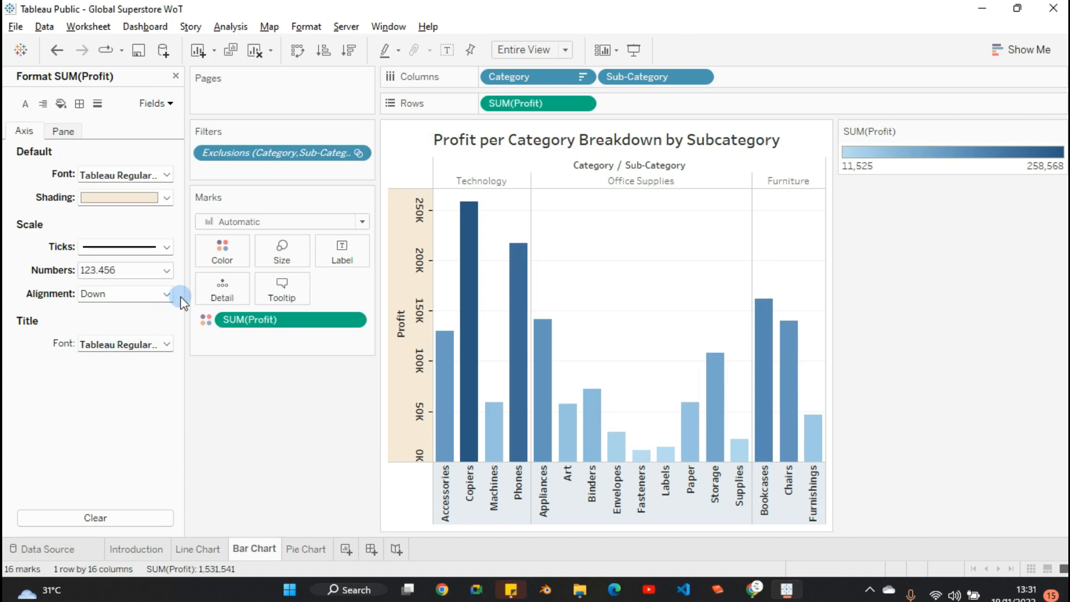
pyautogui.click(151, 294)
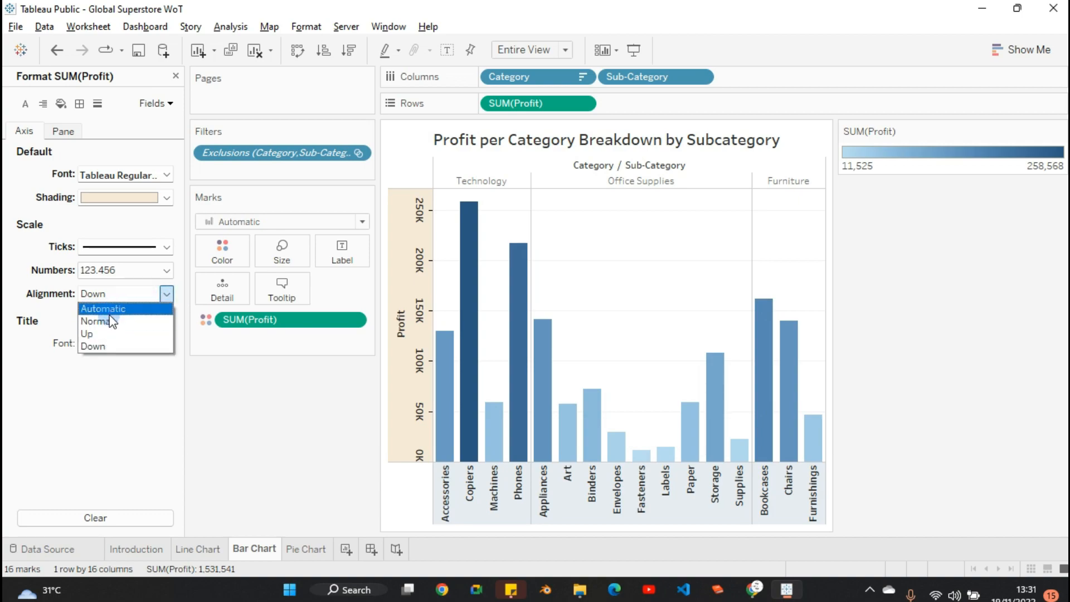
pyautogui.click(108, 309)
pyautogui.click(150, 295)
pyautogui.click(89, 345)
pyautogui.click(140, 293)
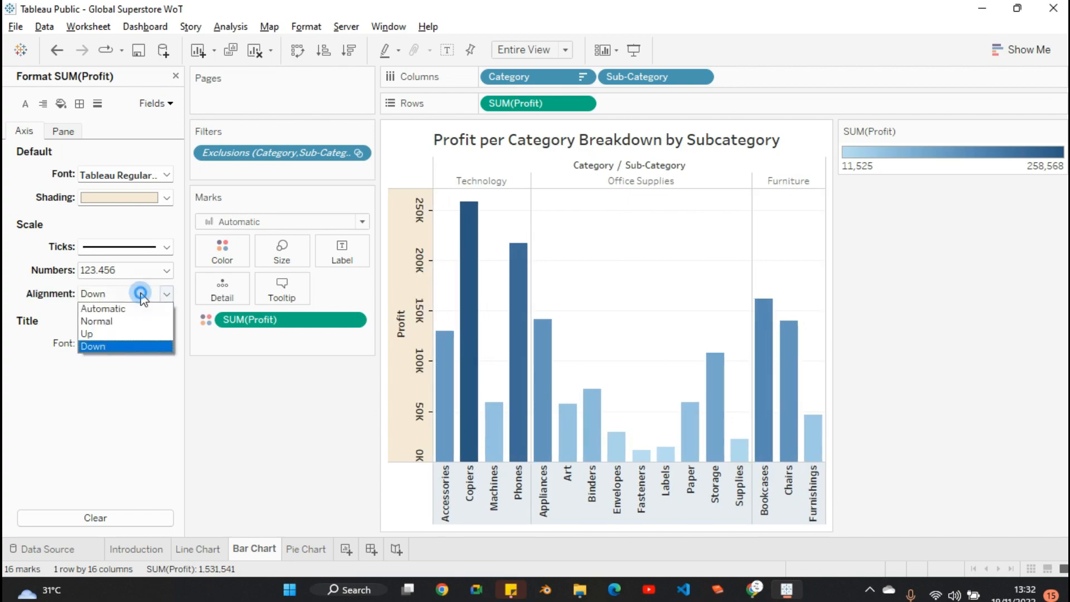
pyautogui.click(133, 308)
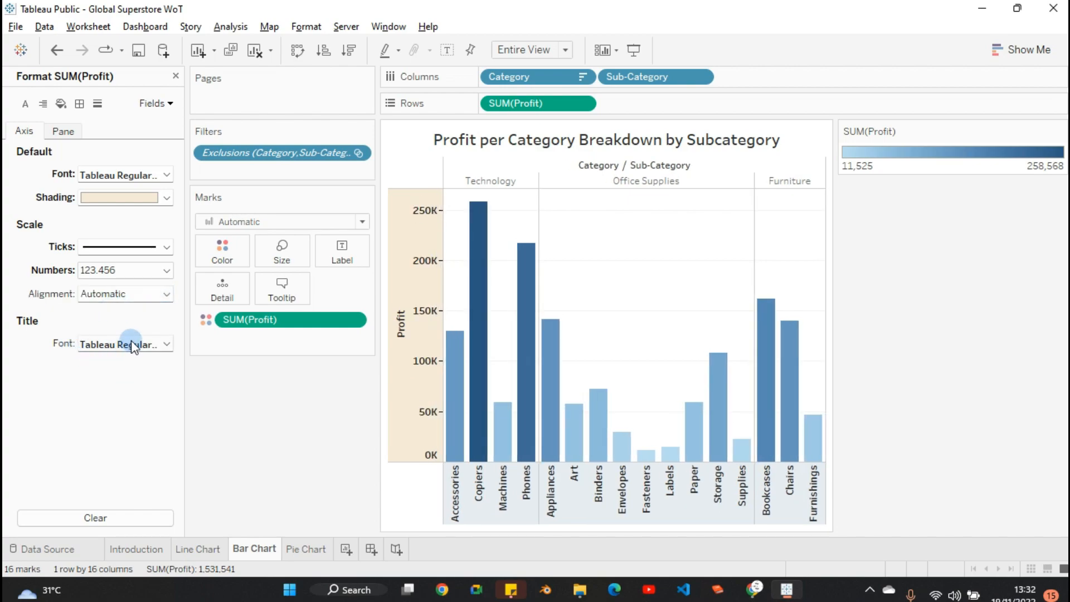
# Set the font colour of the Profit axis title to green.
pyautogui.click(106, 345)
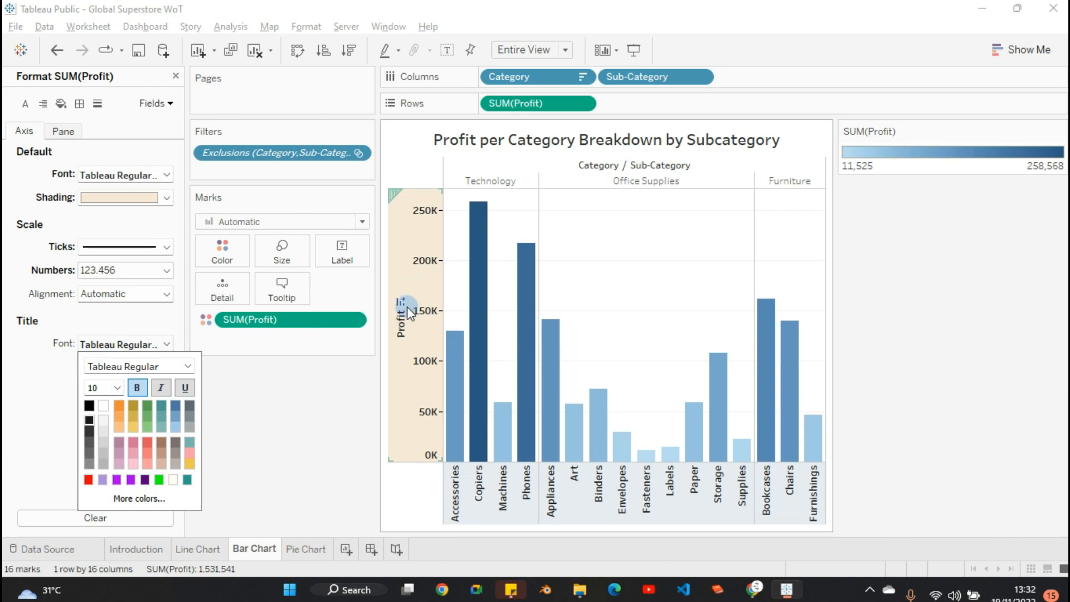
pyautogui.click(119, 403)
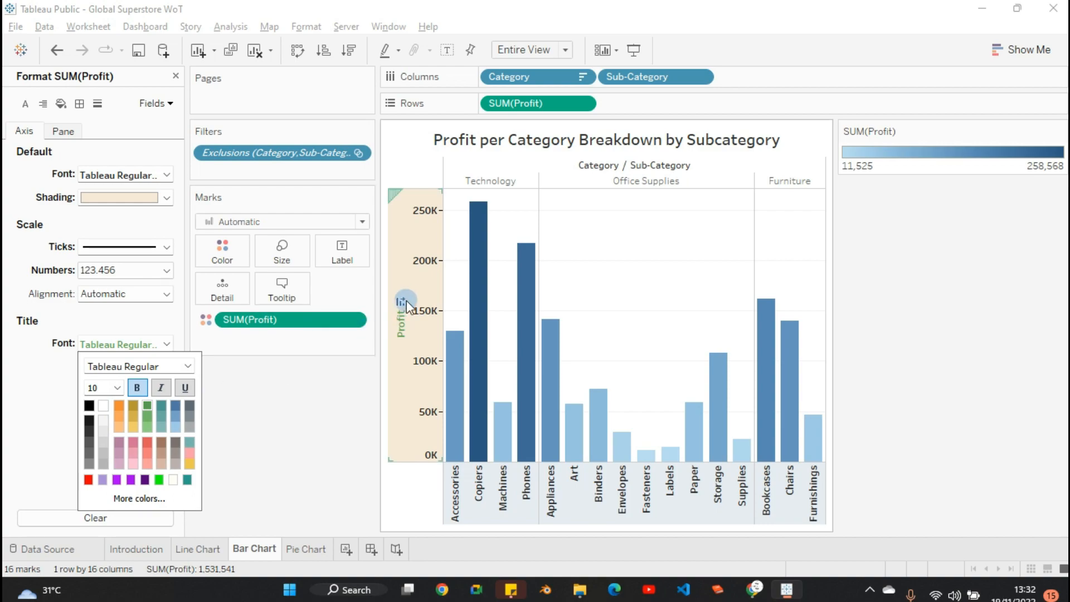
pyautogui.click(86, 315)
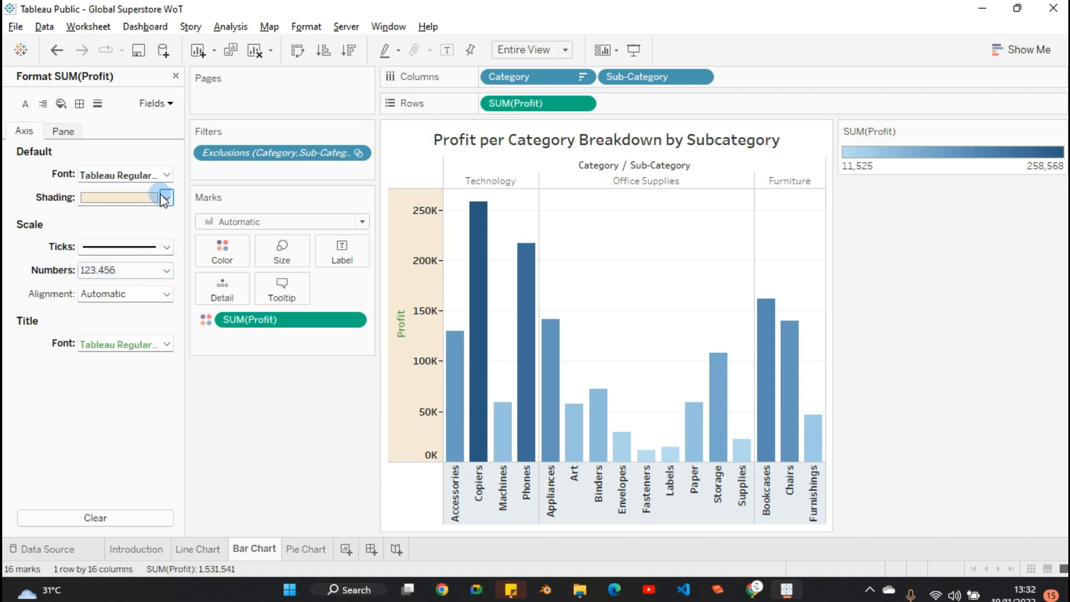
# Set the default font colour of the Profit axis to green so the scale numbers match the title.
pyautogui.click(167, 174)
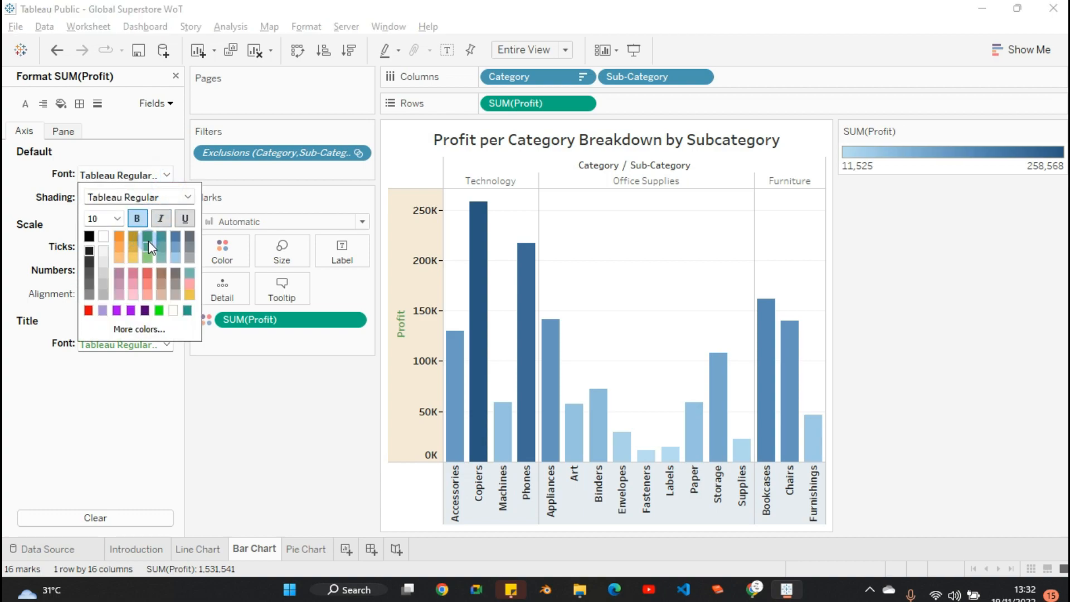
pyautogui.click(146, 233)
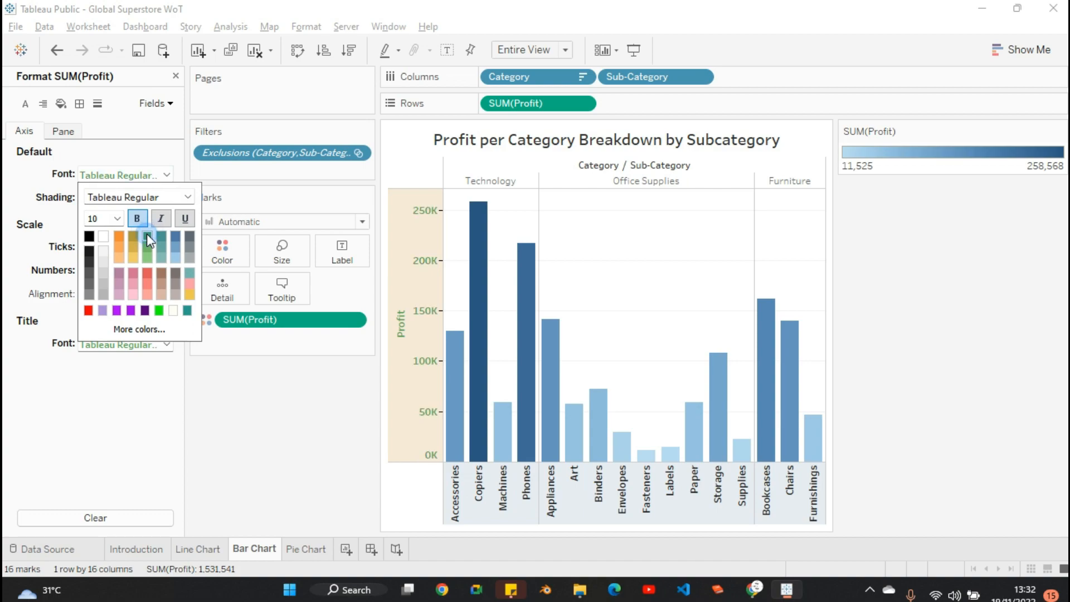
pyautogui.click(115, 432)
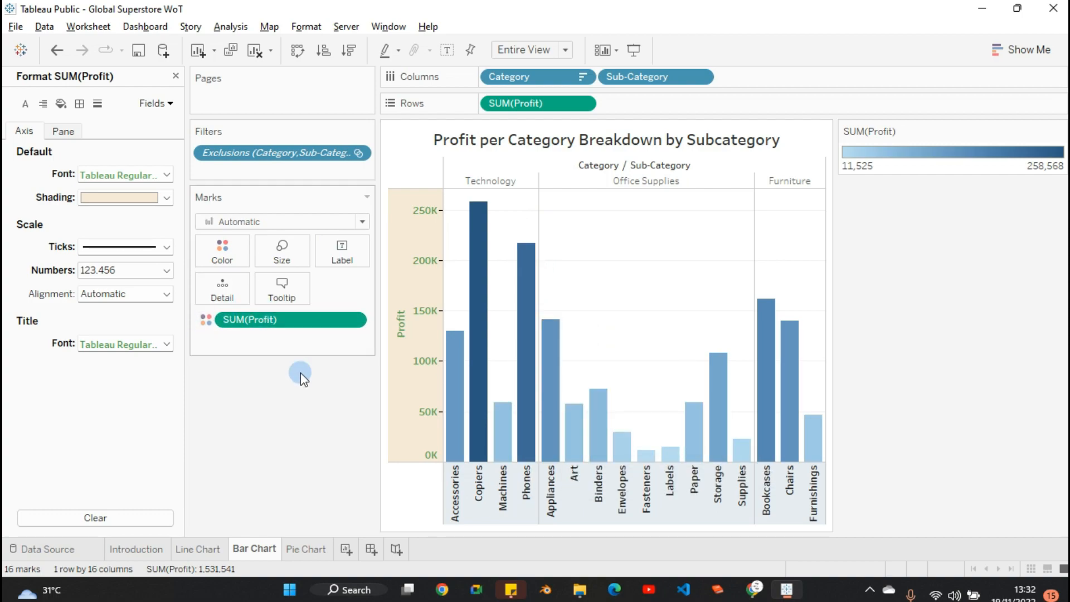
# Remove SUM(Profit) from the bar colouring, and assign a copy of the field from Rows to Color again.
pyautogui.moveTo(245, 325); pyautogui.dragTo(270, 423)
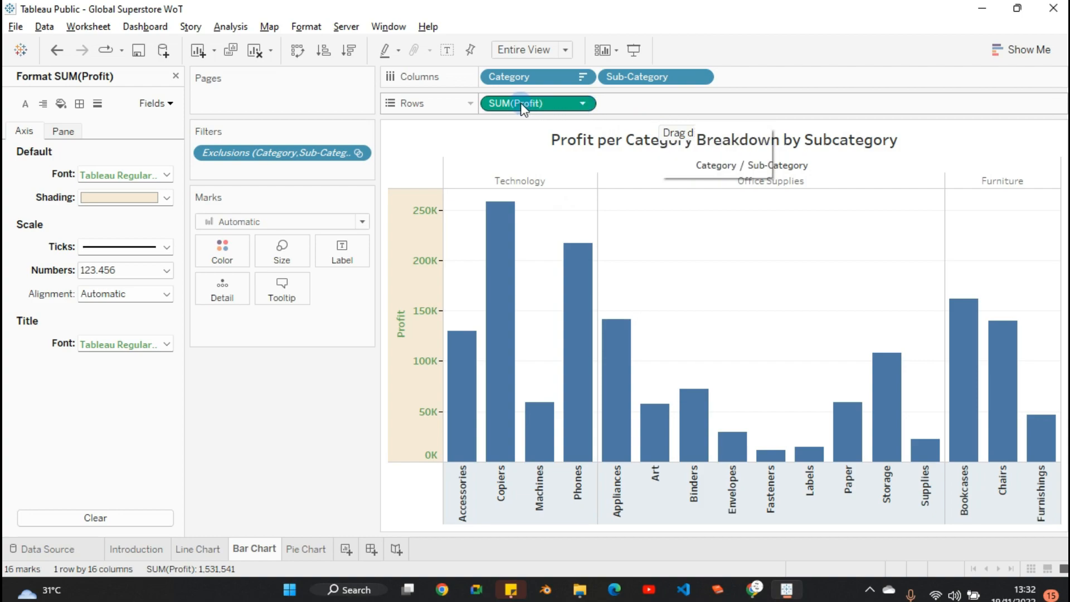
pyautogui.moveTo(524, 104)
pyautogui.mouseDown()
pyautogui.moveTo(465, 125)
pyautogui.moveTo(334, 249)
pyautogui.moveTo(249, 266)
pyautogui.moveTo(218, 252)
pyautogui.mouseUp()
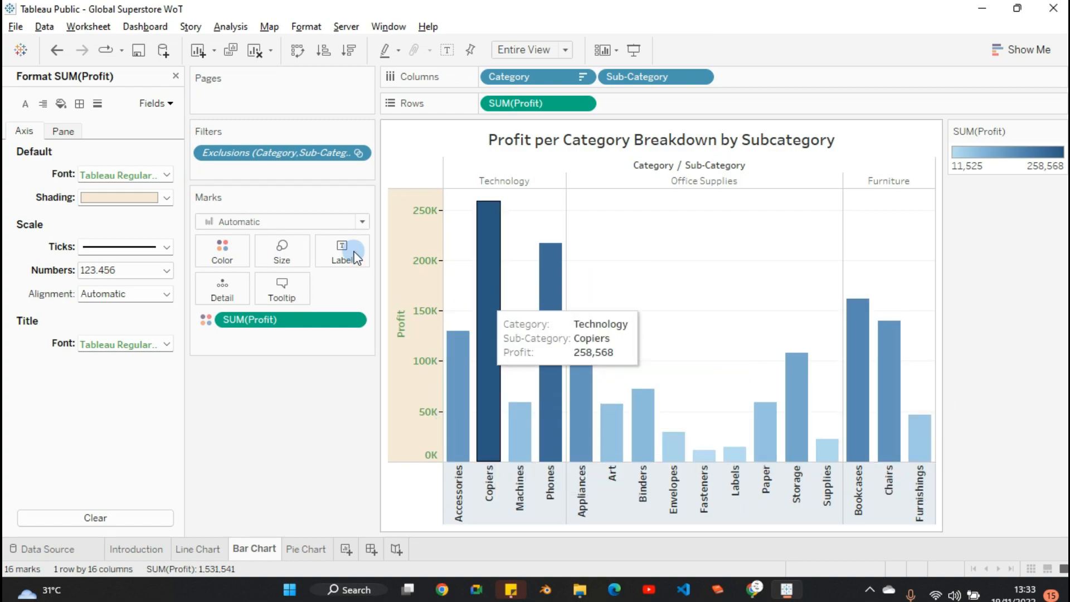
# Change the colour palette of the Profit bars to Green and apply it.
pyautogui.click(210, 255)
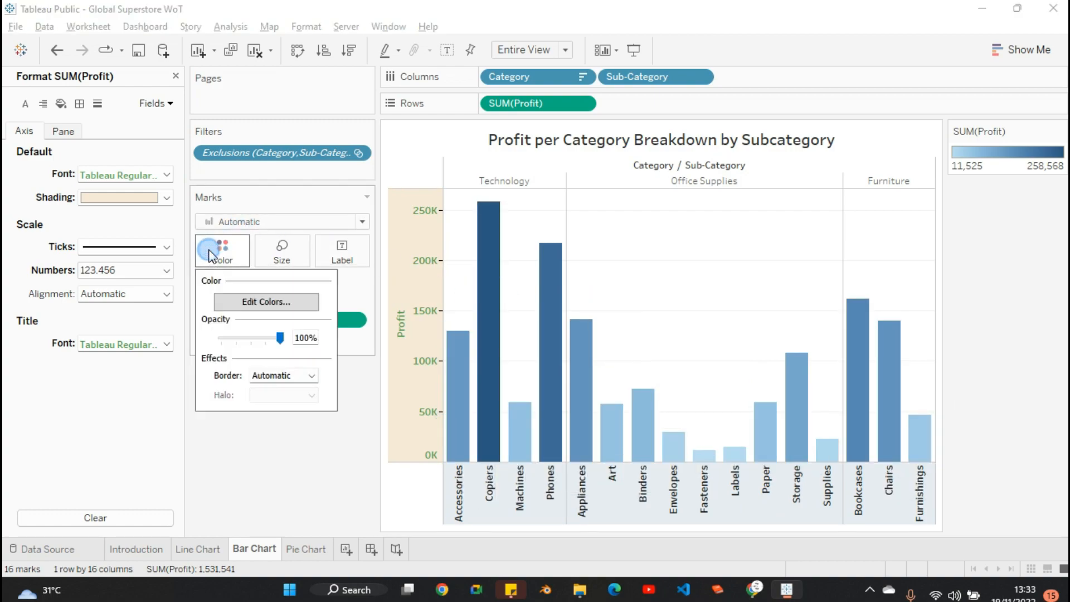
pyautogui.click(273, 296)
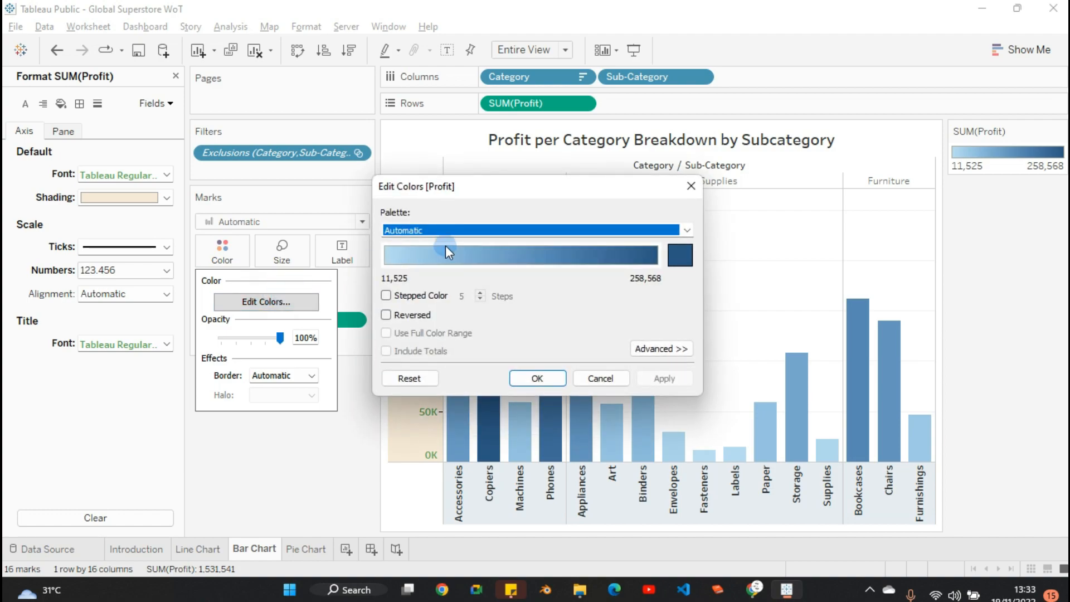
pyautogui.click(688, 231)
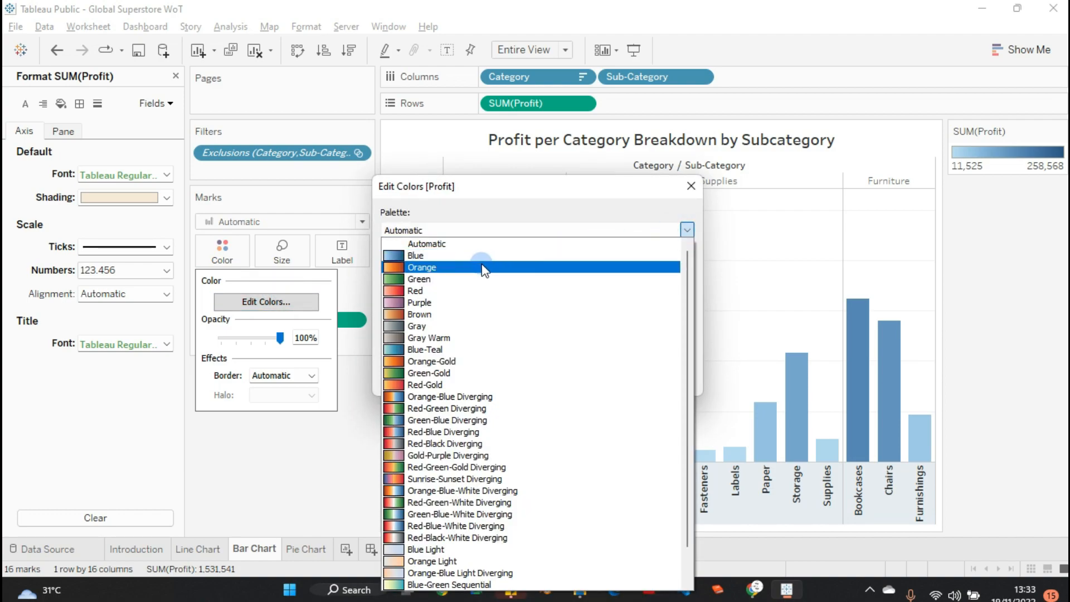
pyautogui.click(471, 279)
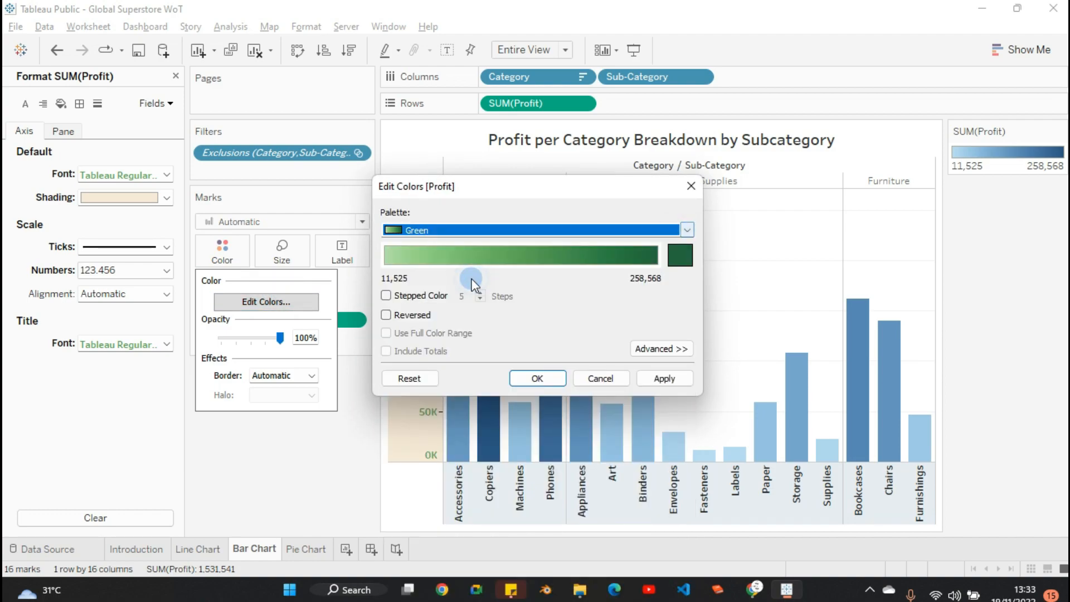
pyautogui.click(656, 381)
pyautogui.click(538, 379)
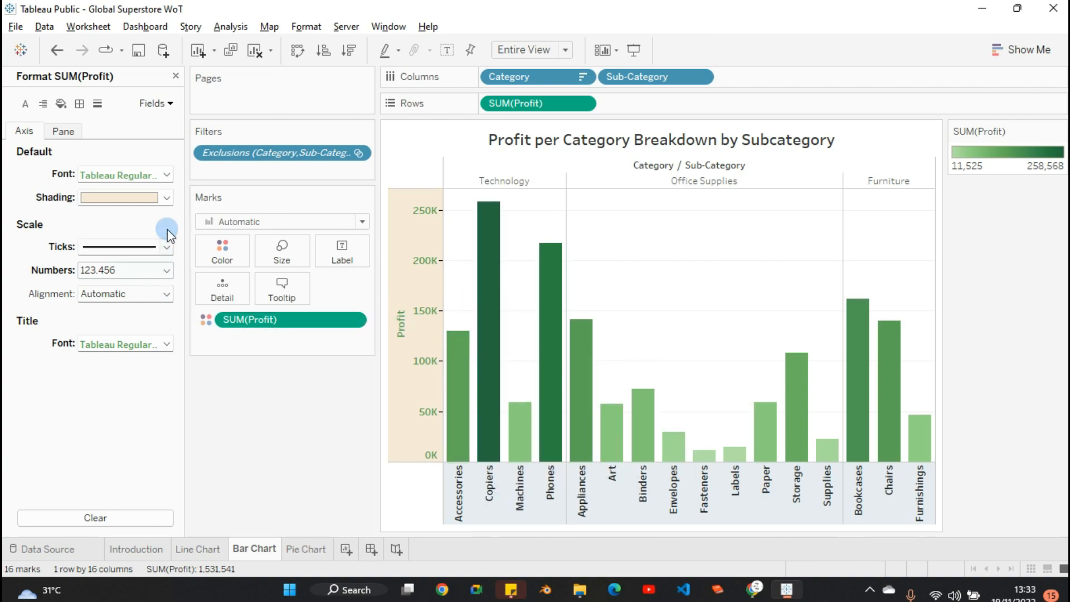
# Set the Profit axis shading to light green and the sub-category header shading to light teal.
pyautogui.click(159, 202)
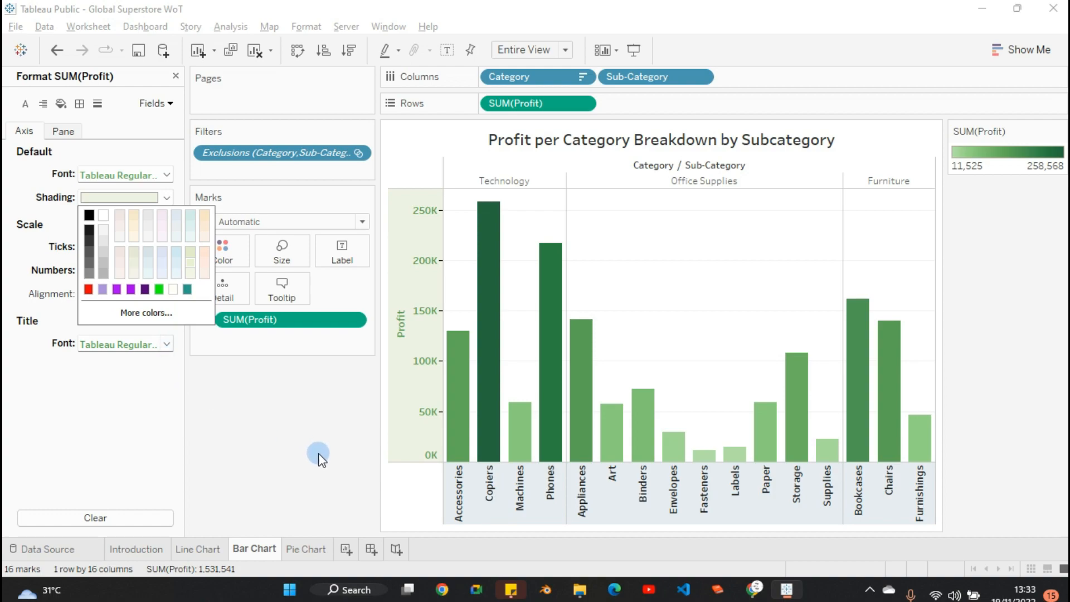
pyautogui.click(212, 442)
pyautogui.click(457, 493)
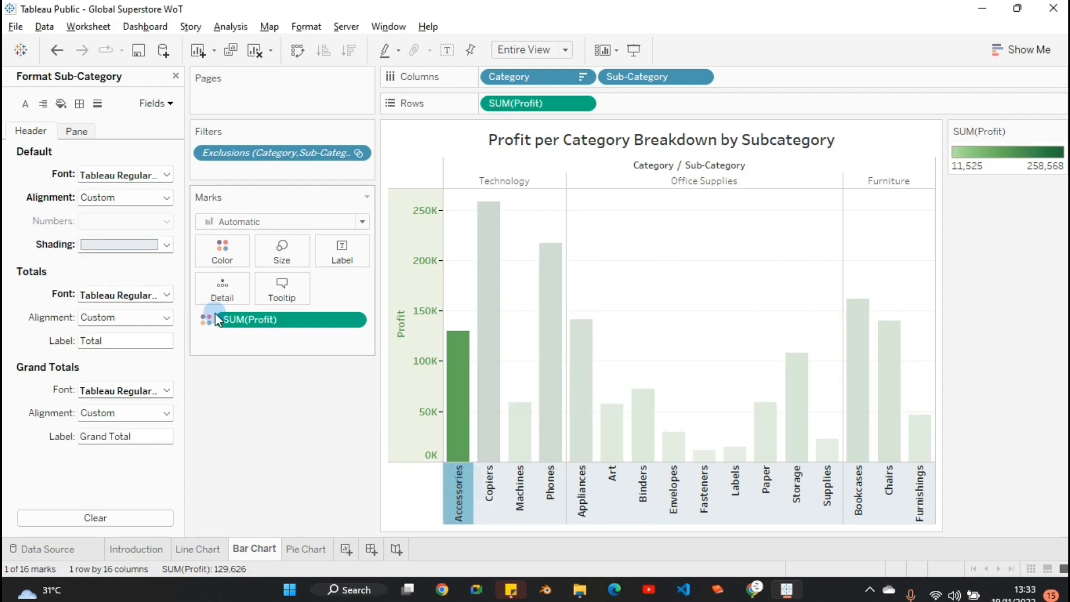
pyautogui.click(167, 244)
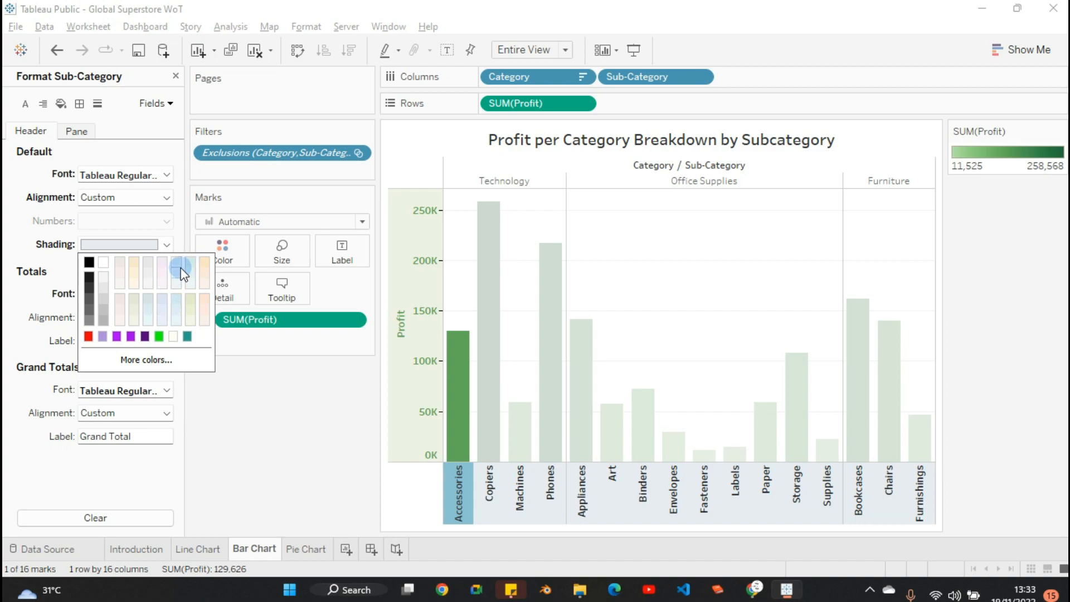
pyautogui.click(312, 490)
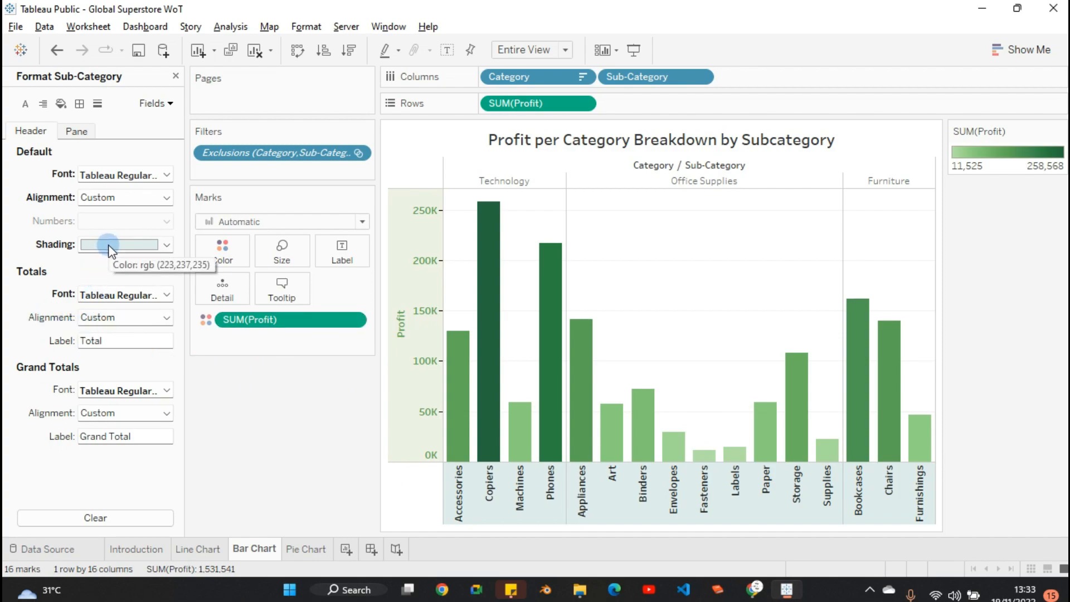
pyautogui.rightClick(462, 147)
pyautogui.rightClick(416, 165)
pyautogui.rightClick(416, 165)
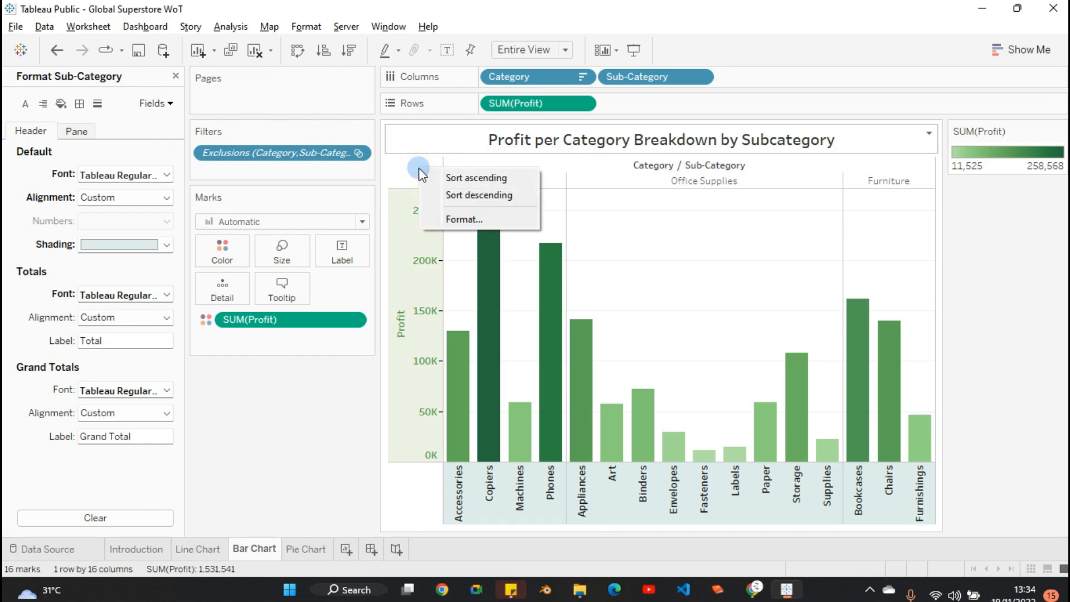
pyautogui.click(484, 223)
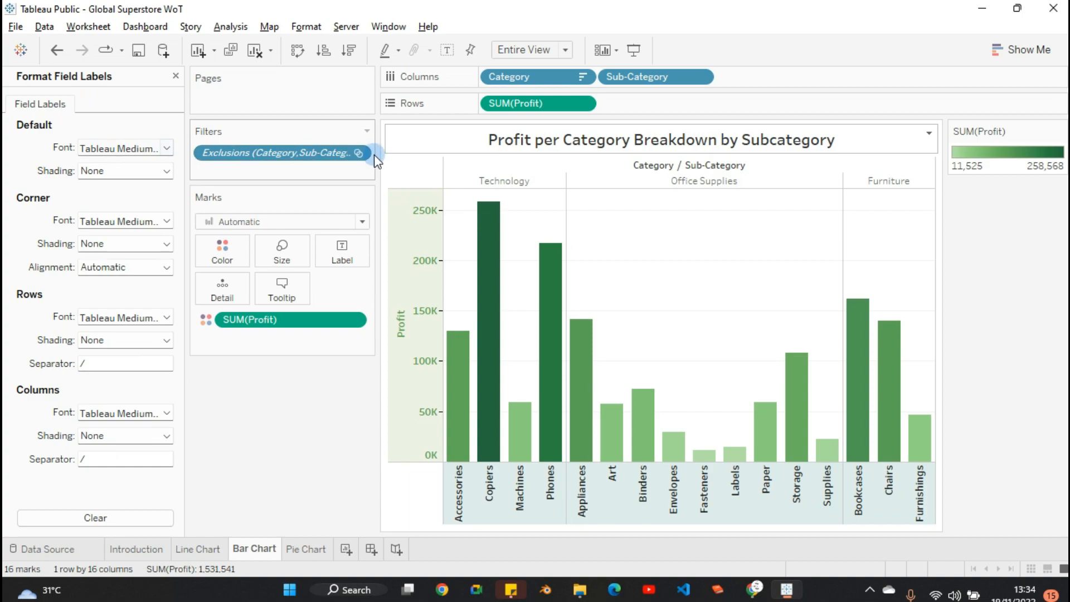
pyautogui.click(176, 75)
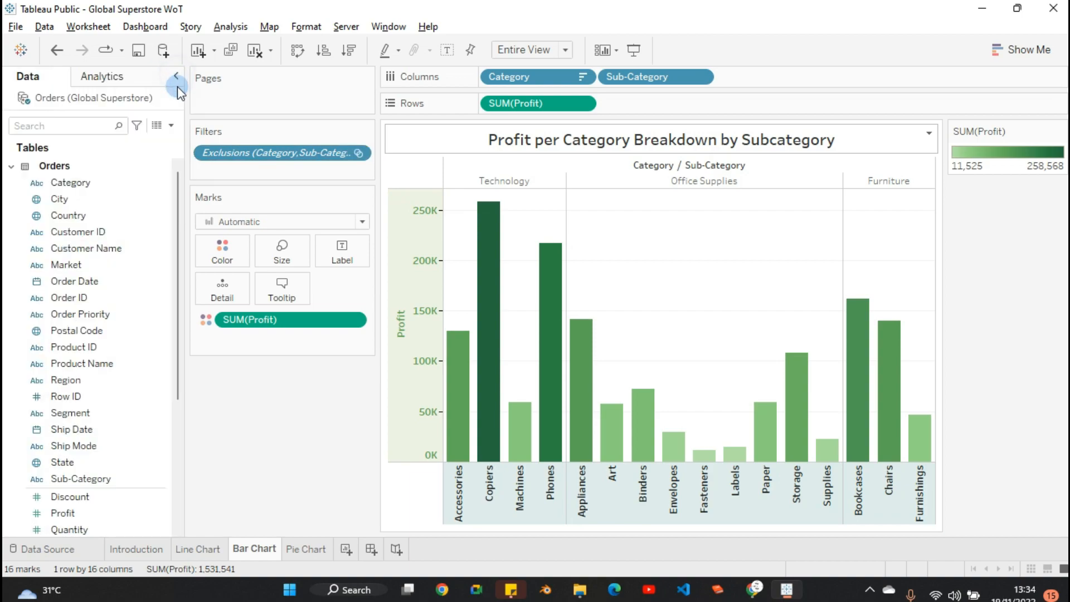
# Try teal and a darker grey as worksheet shading, and settle on a very light grey for the chart background.
pyautogui.rightClick(428, 228)
pyautogui.rightClick(633, 226)
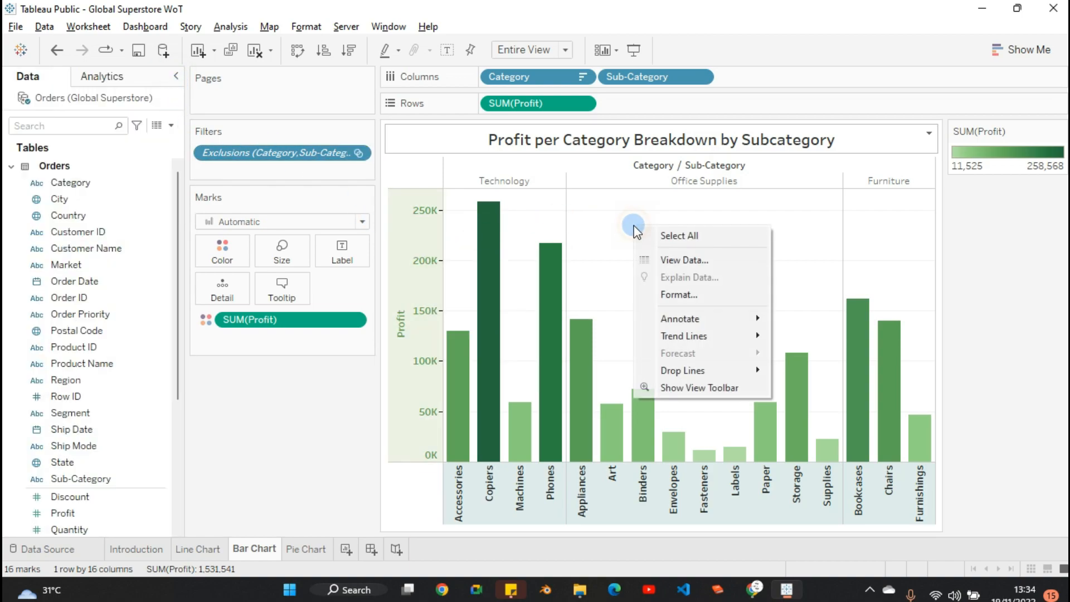
pyautogui.click(671, 294)
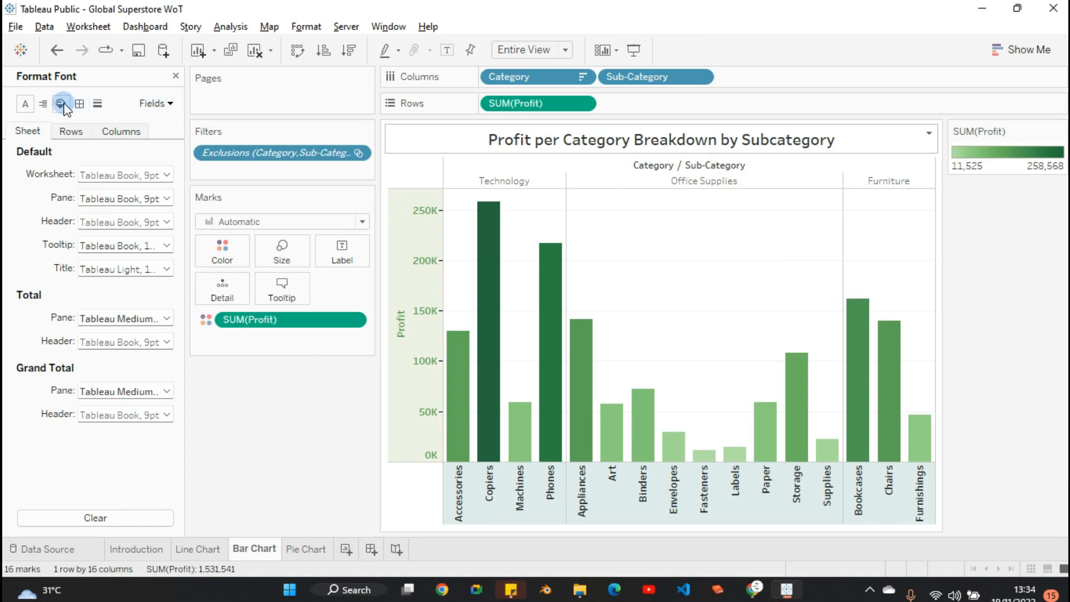
pyautogui.click(62, 105)
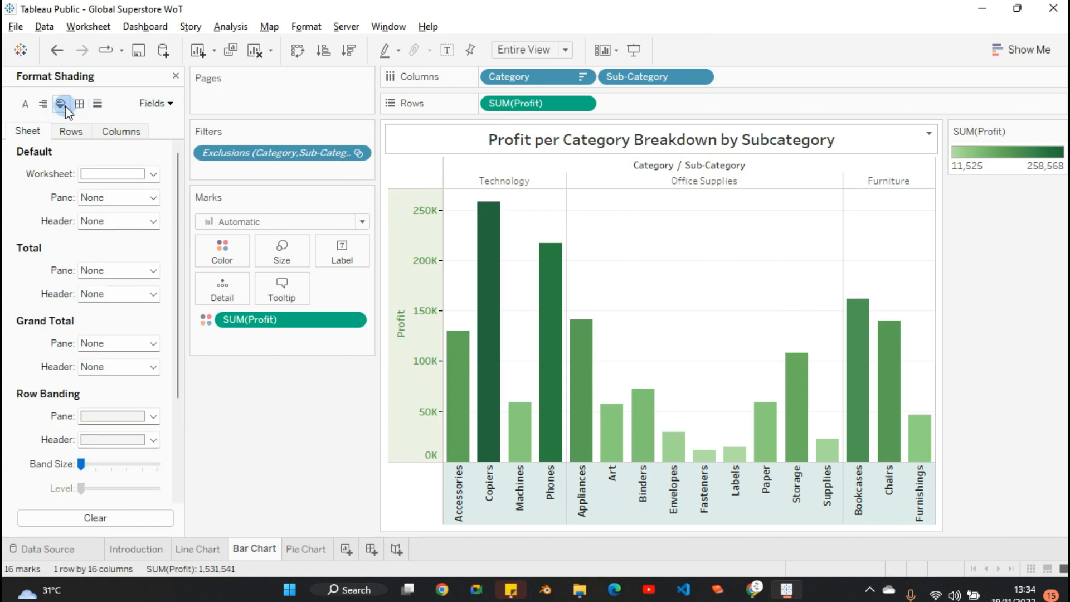
pyautogui.click(135, 177)
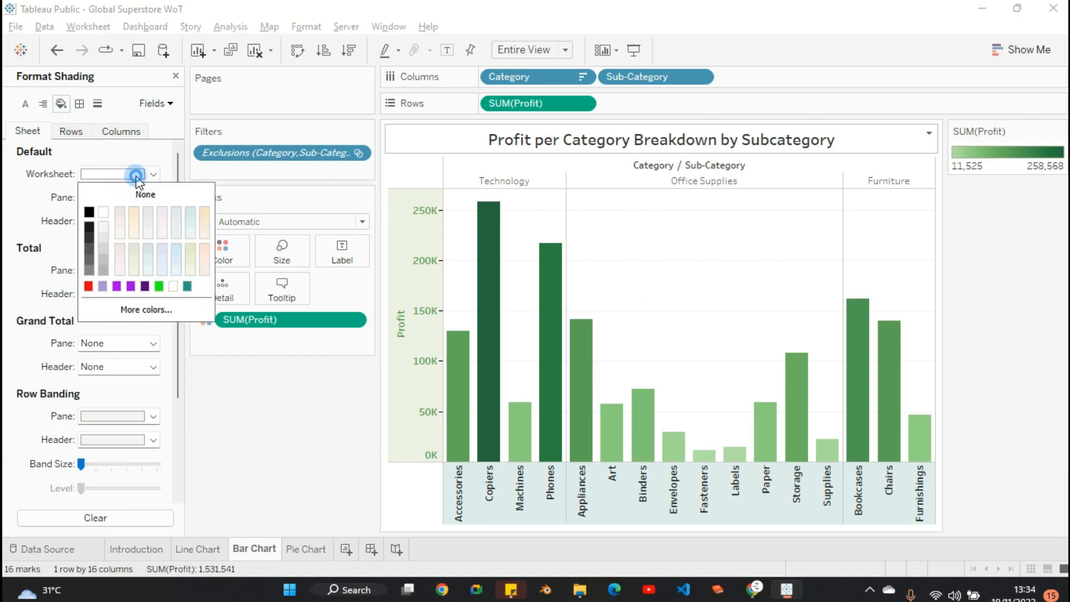
pyautogui.click(187, 285)
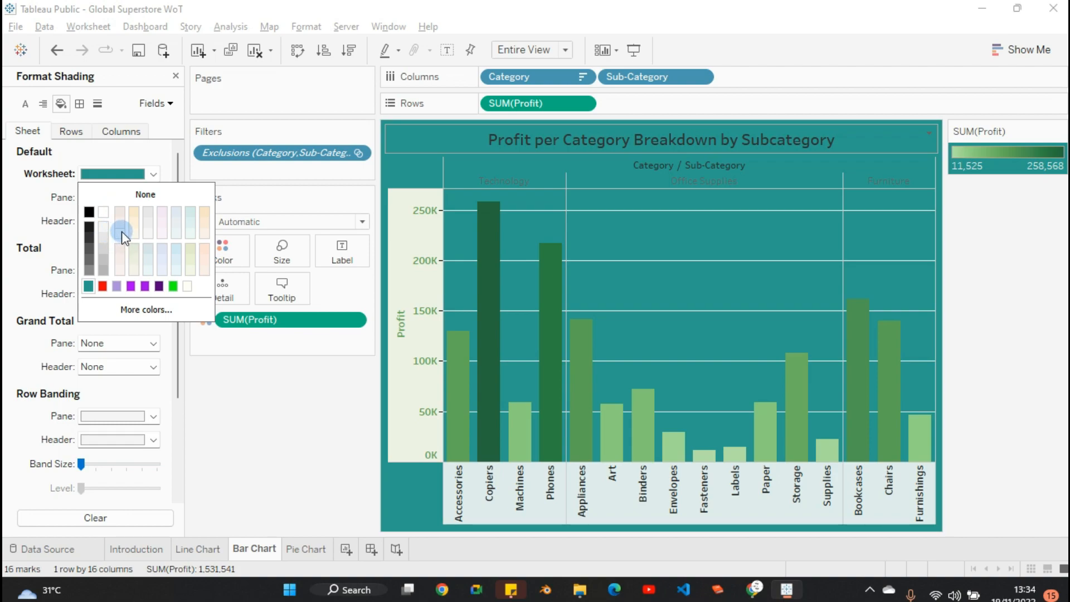
pyautogui.click(104, 228)
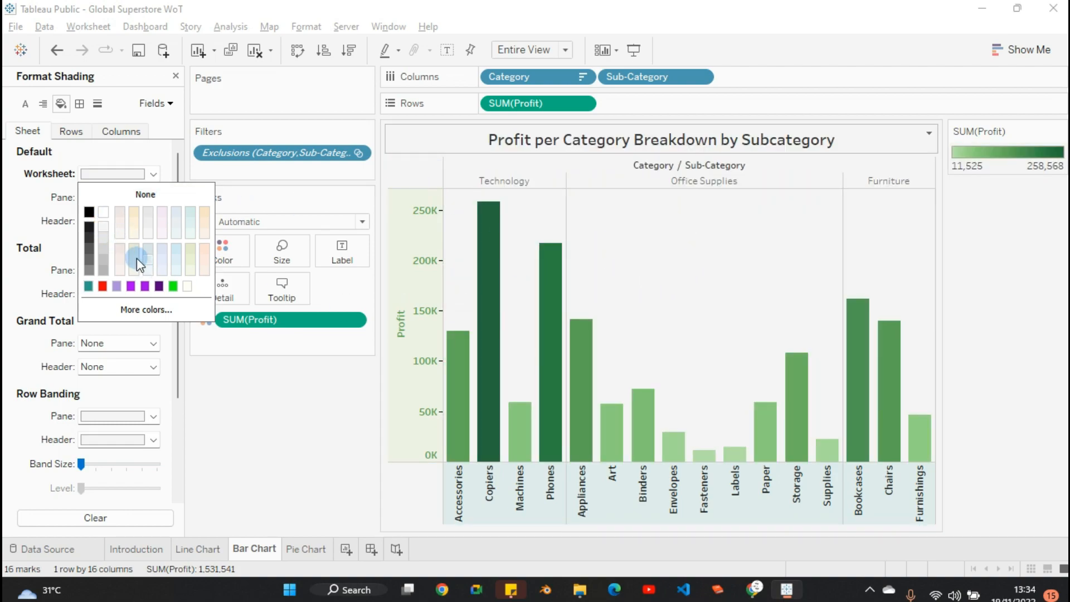
pyautogui.click(104, 236)
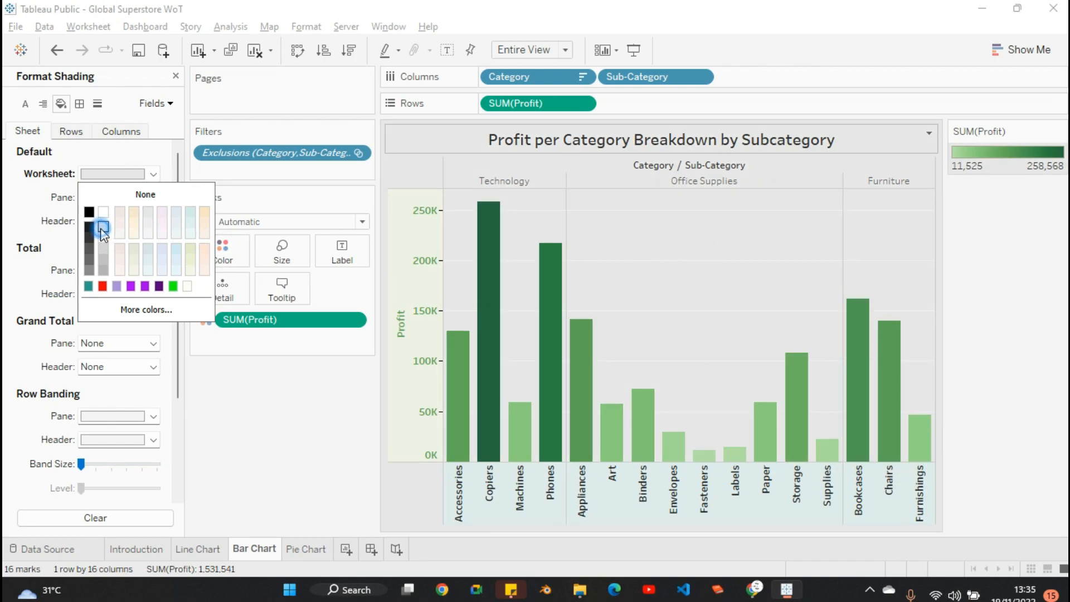
pyautogui.click(103, 230)
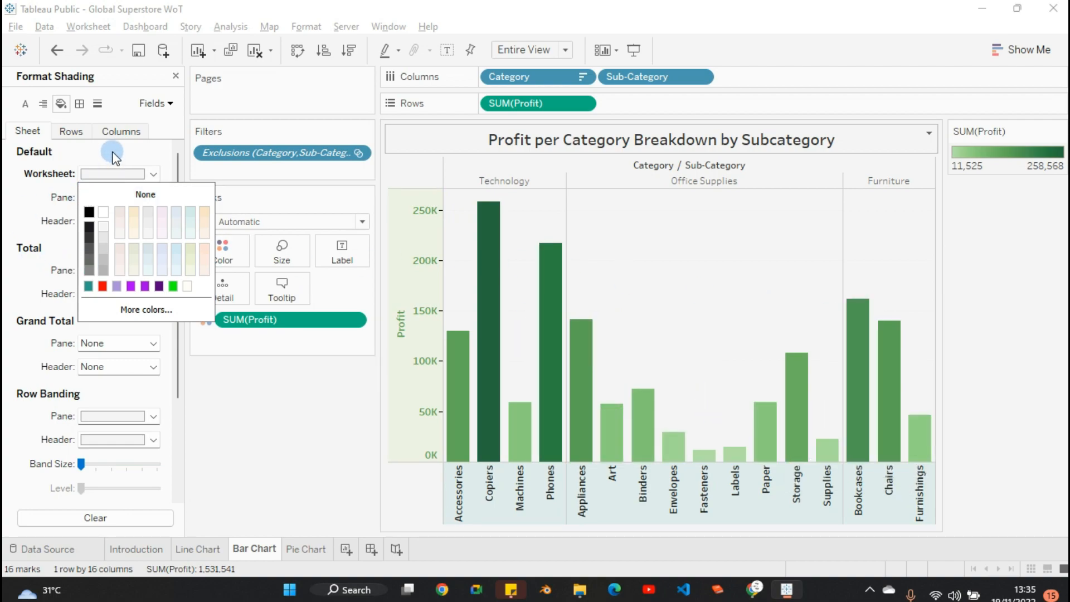
# Set the worksheet shading to light grey, try light pink, cream and None for the pane shading, and settle on white.
pyautogui.click(148, 215)
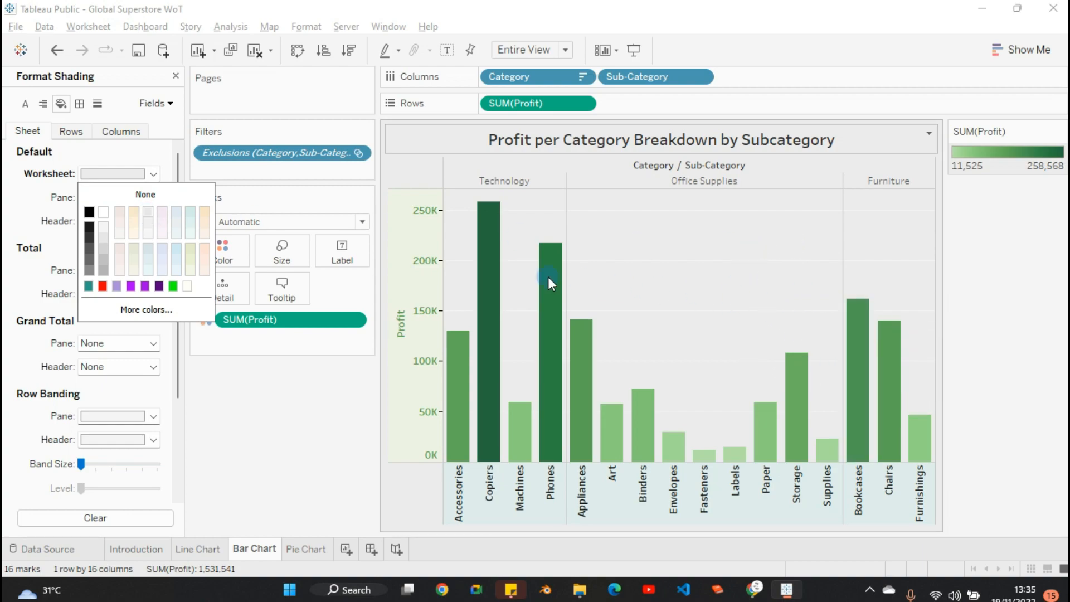
pyautogui.click(155, 172)
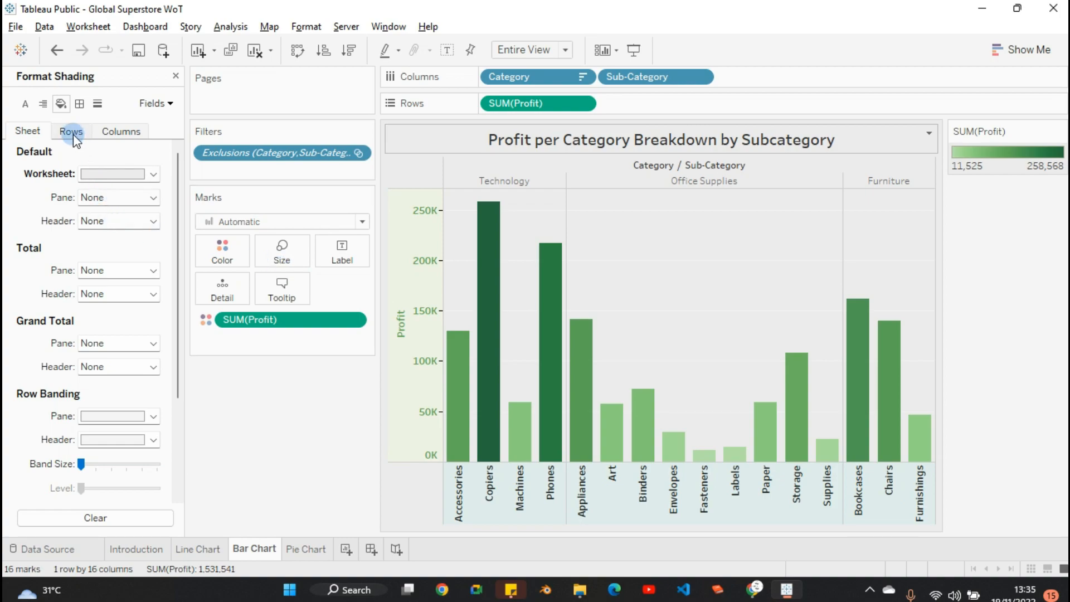
pyautogui.click(102, 199)
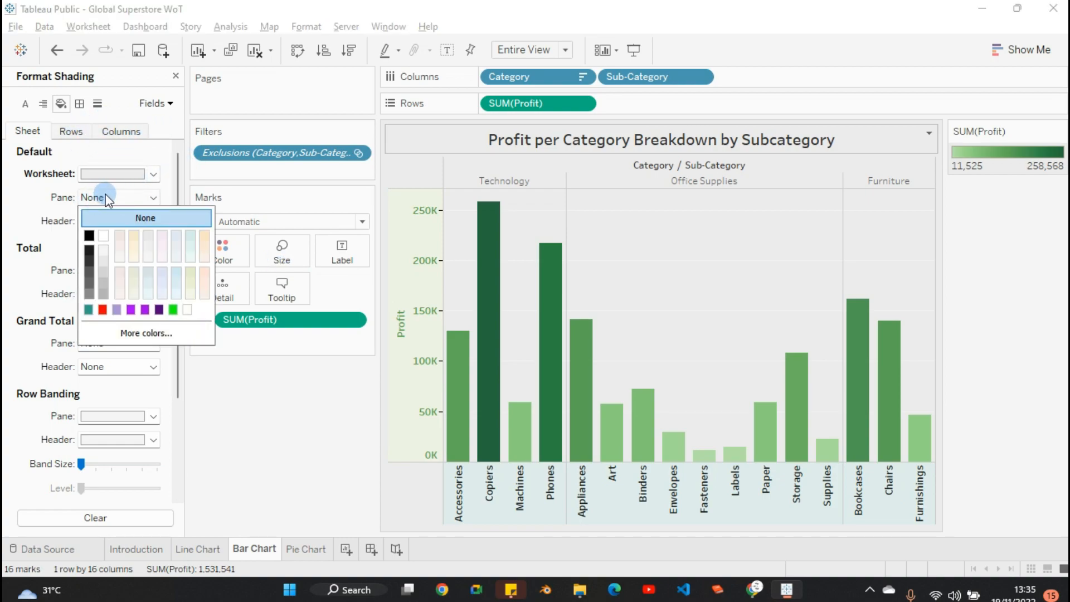
pyautogui.click(120, 236)
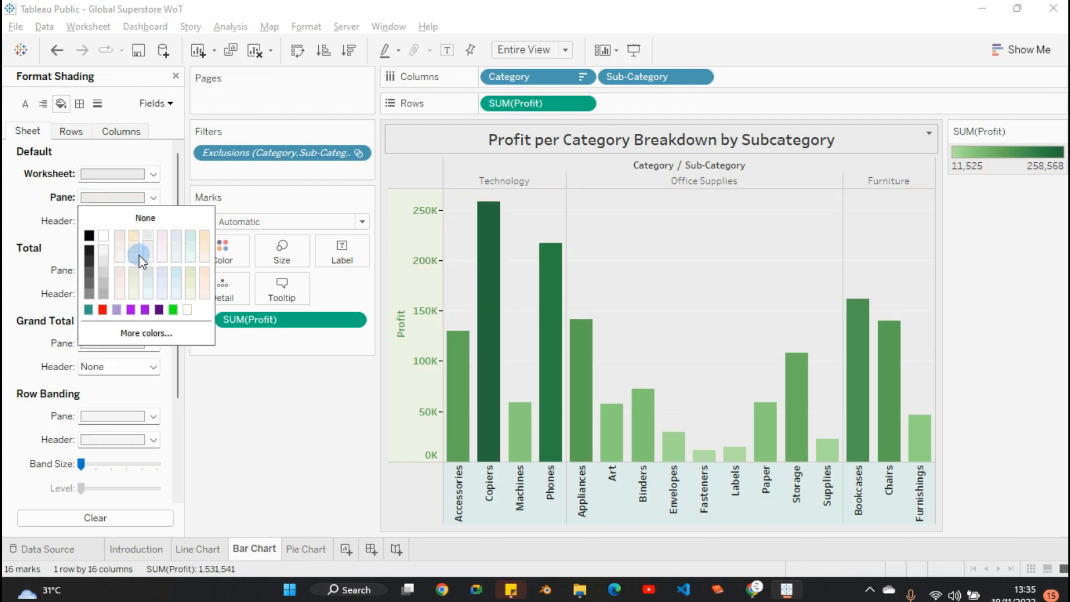
pyautogui.click(134, 256)
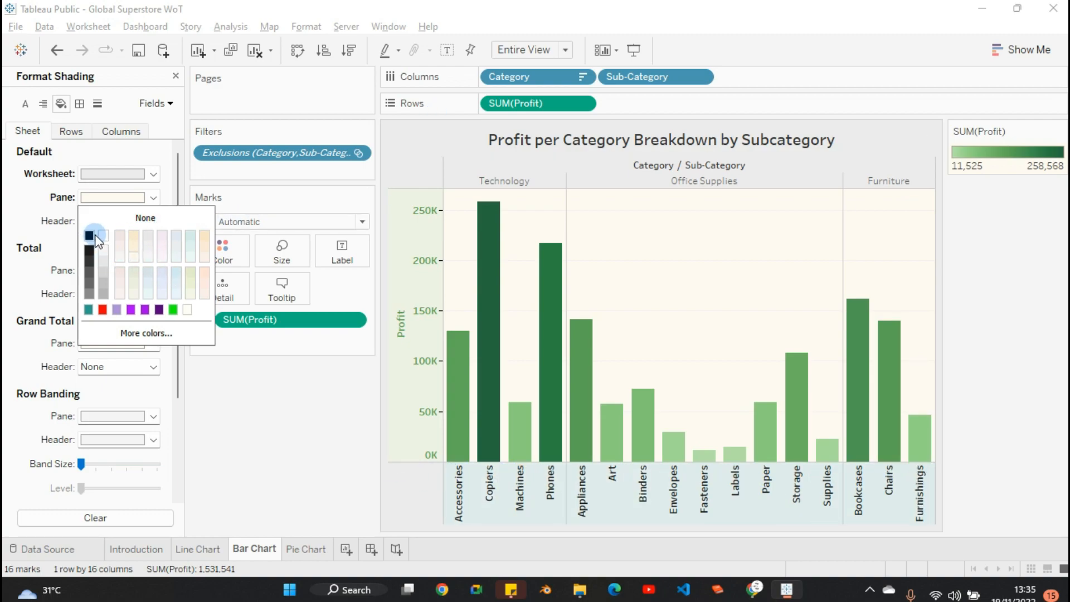
pyautogui.click(142, 218)
pyautogui.click(145, 219)
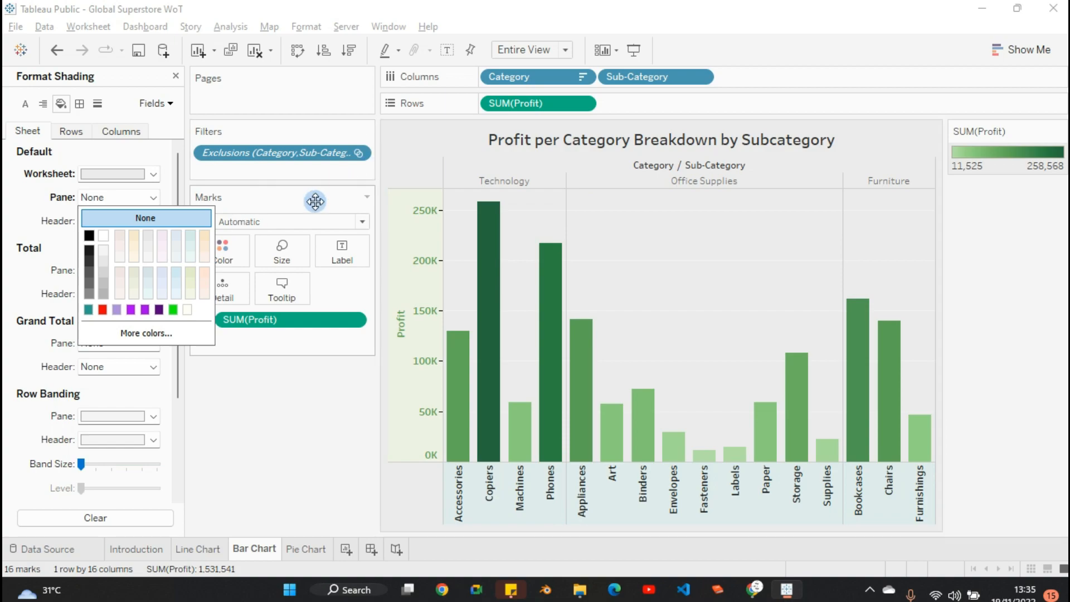
pyautogui.click(103, 237)
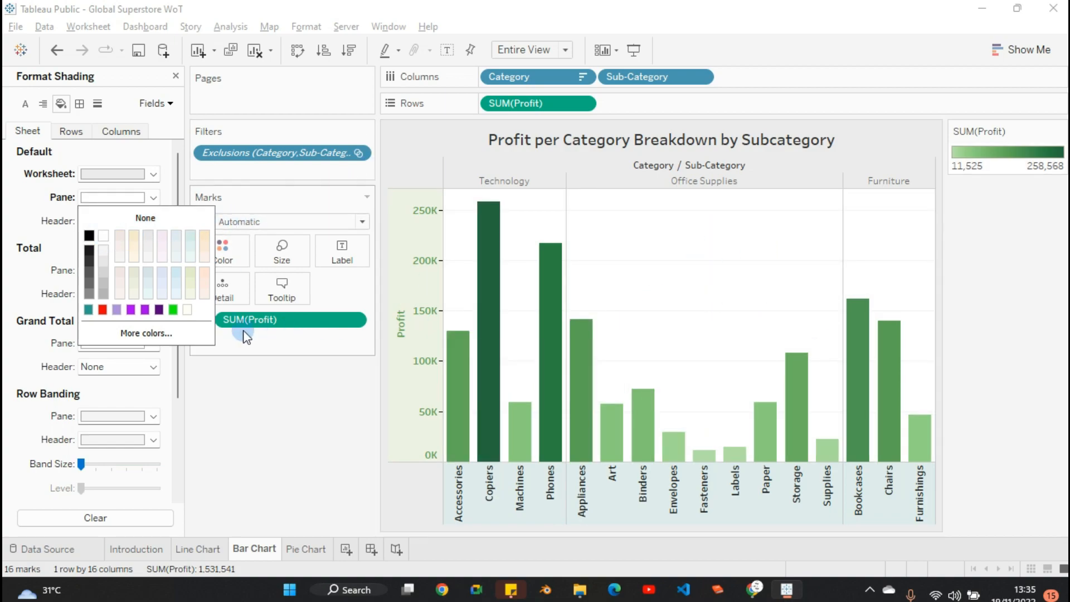
pyautogui.click(214, 470)
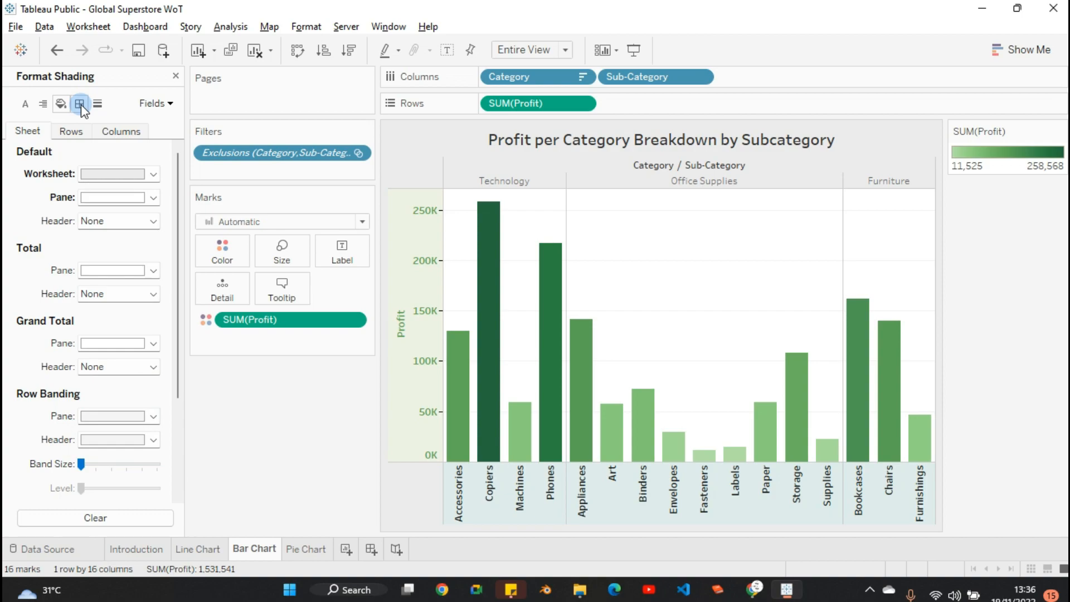
# Set the sheet's grid lines to a dotted style with the second-thinnest line weight.
pyautogui.click(98, 103)
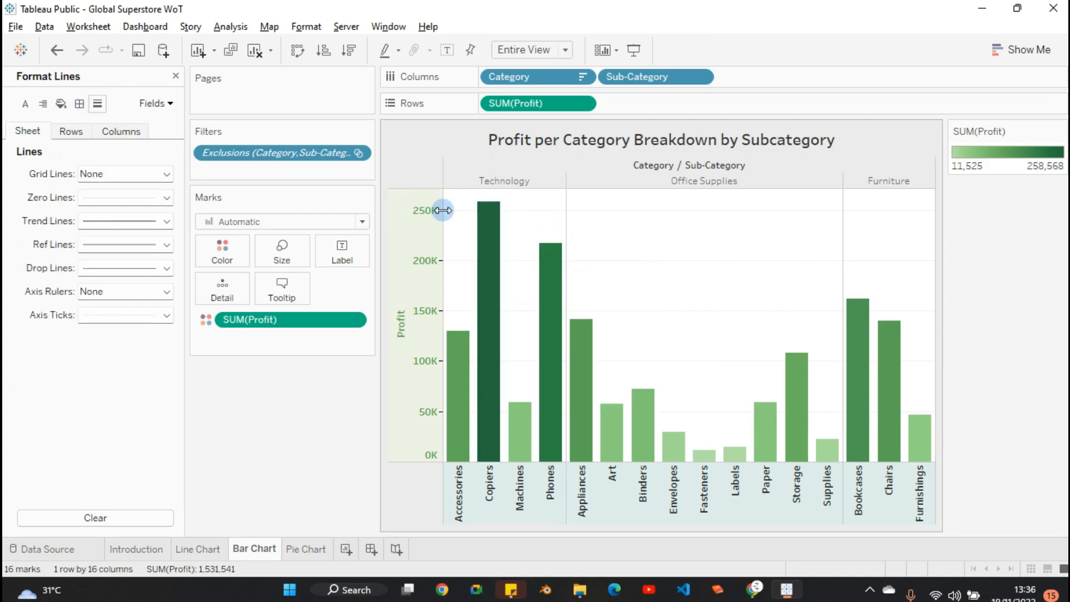
pyautogui.click(135, 174)
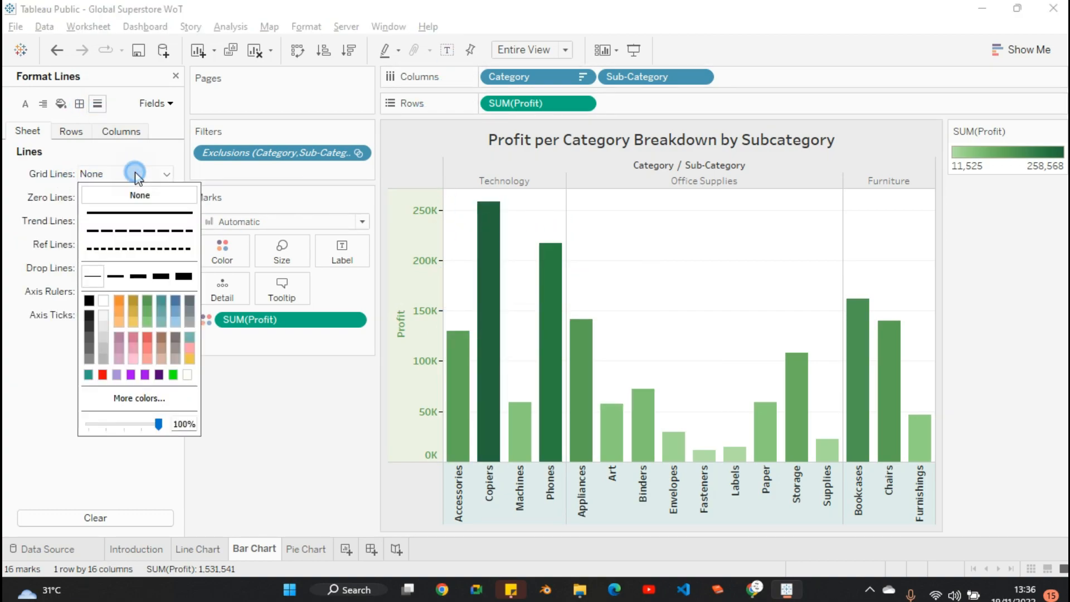
pyautogui.click(137, 249)
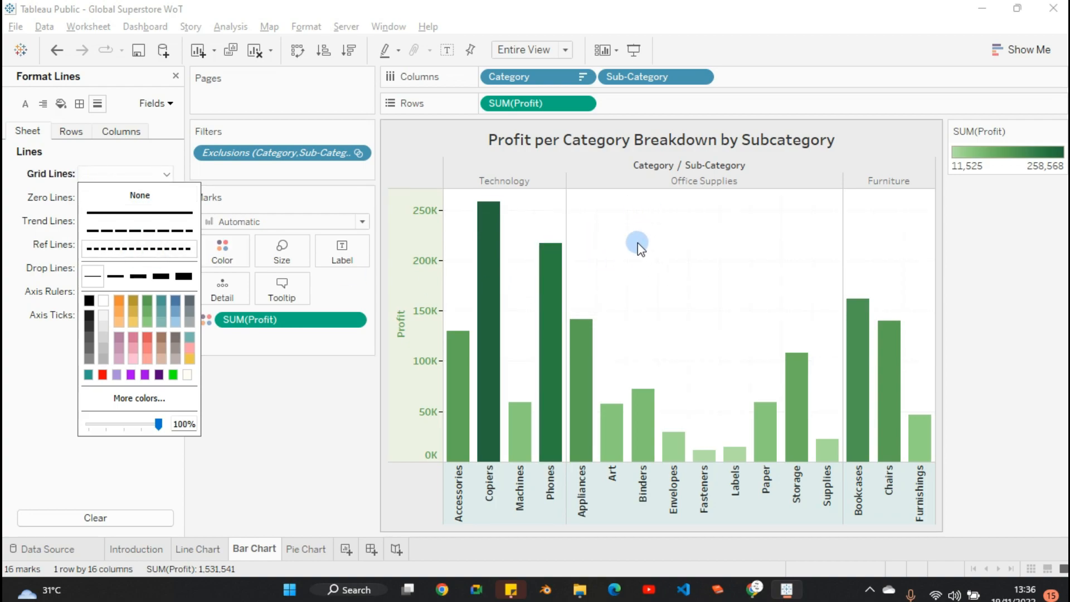
pyautogui.click(127, 276)
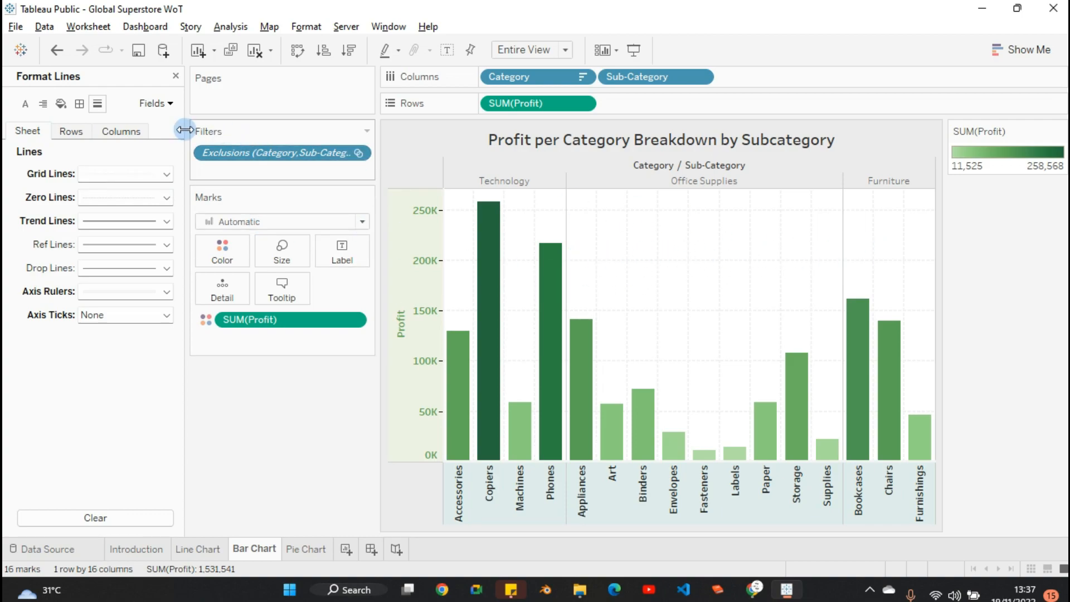
# Try None for the row grid lines, and return them to the dotted style with the second-thinnest weight.
pyautogui.click(69, 132)
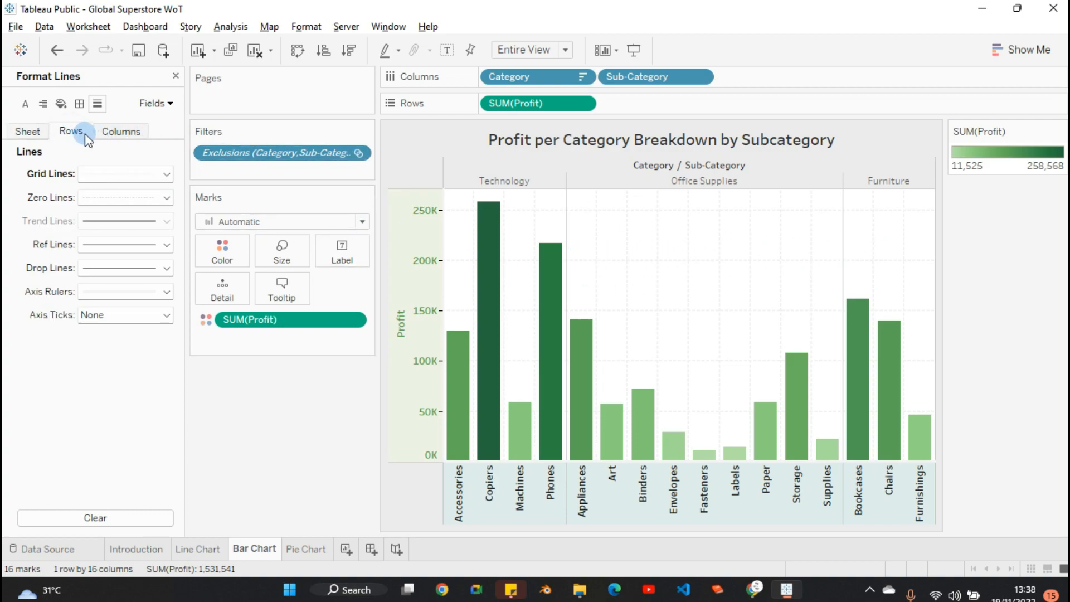
pyautogui.click(126, 174)
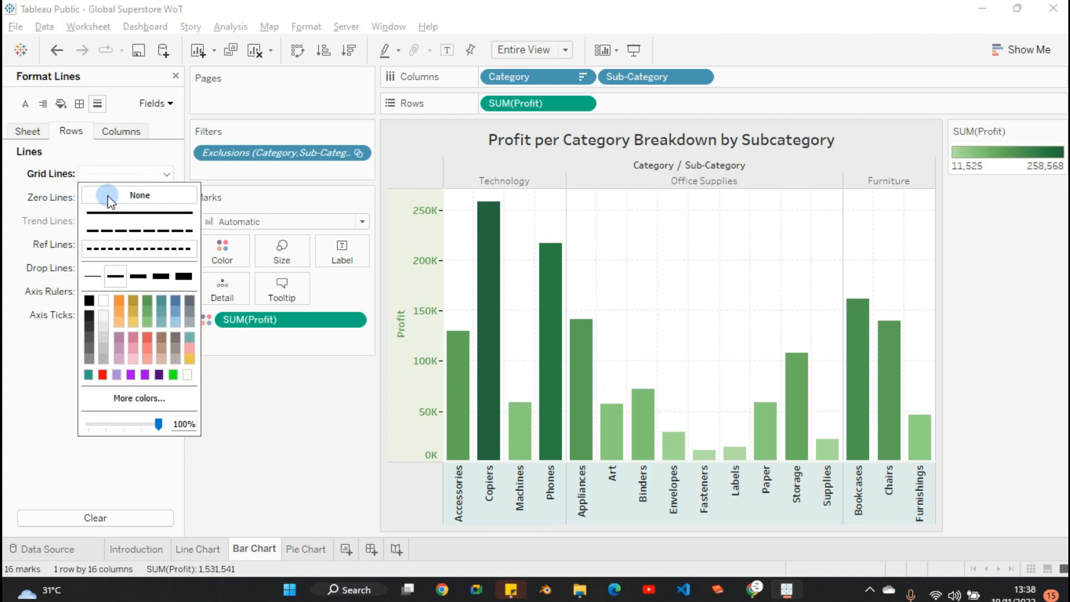
pyautogui.click(89, 174)
pyautogui.click(98, 171)
pyautogui.click(107, 192)
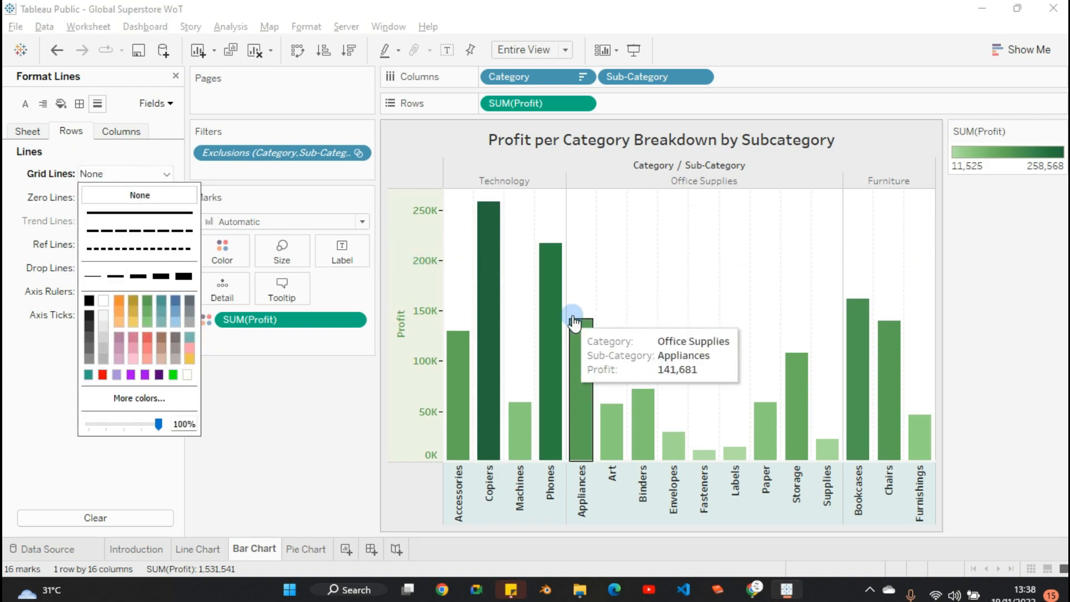
pyautogui.click(113, 252)
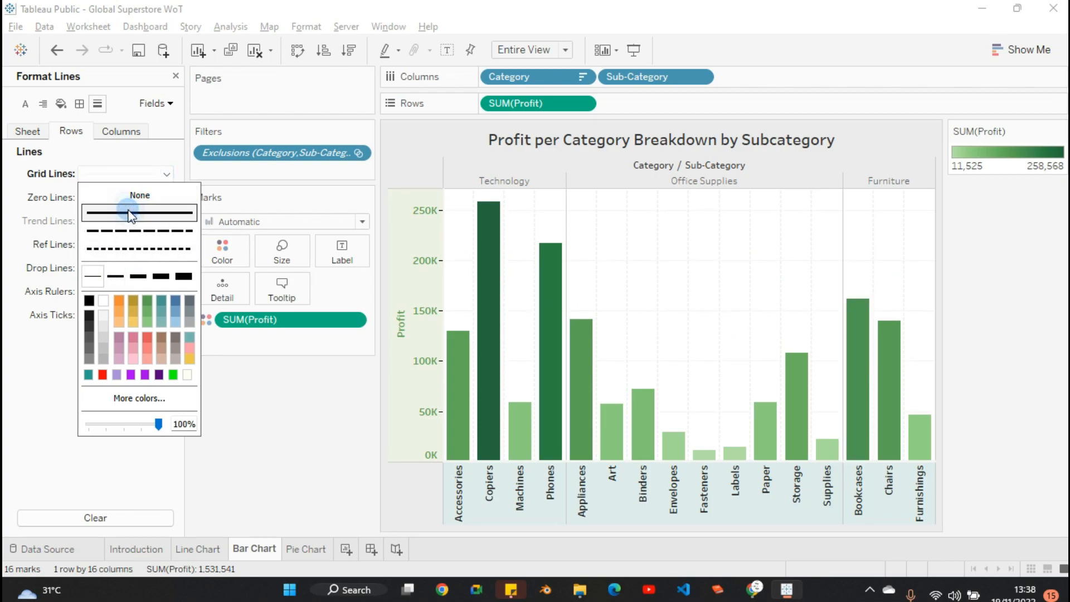
pyautogui.click(117, 277)
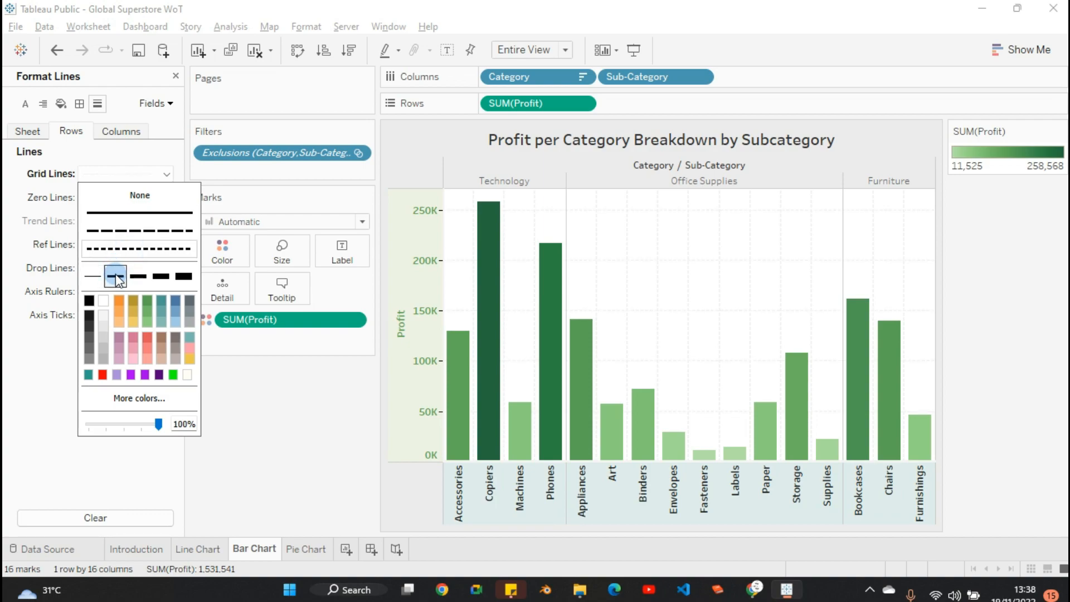
# Remove the column grid lines from the chart by setting them to None.
pyautogui.click(118, 134)
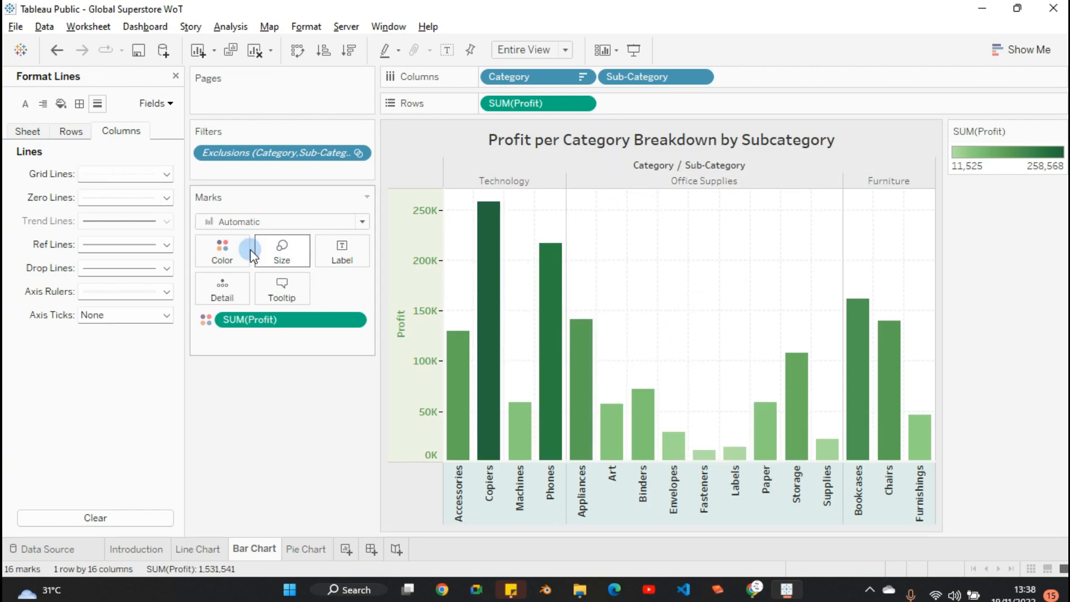
pyautogui.click(140, 178)
pyautogui.click(137, 195)
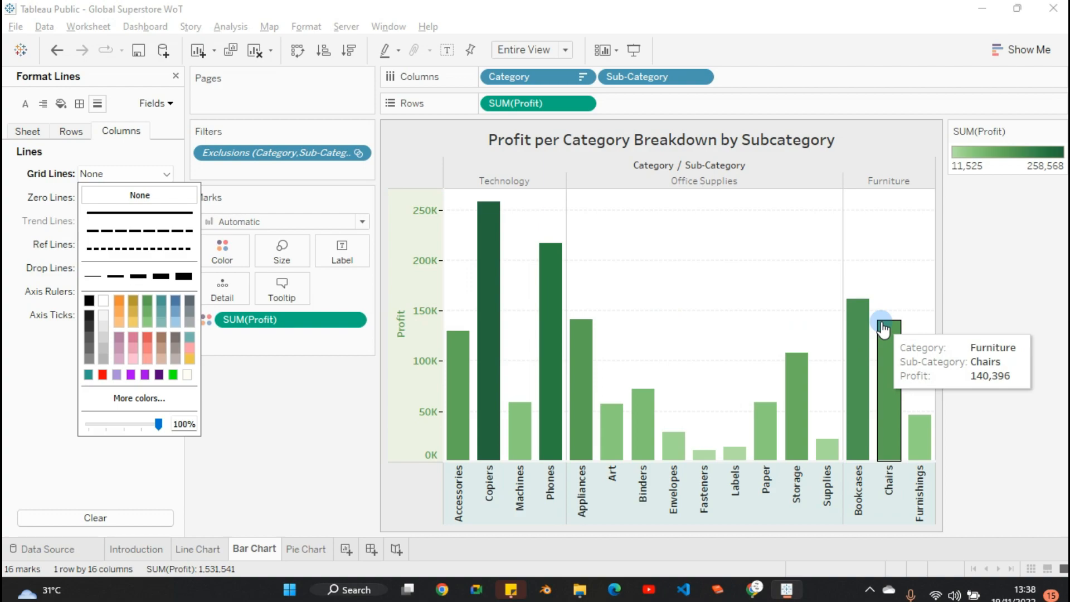
pyautogui.click(301, 404)
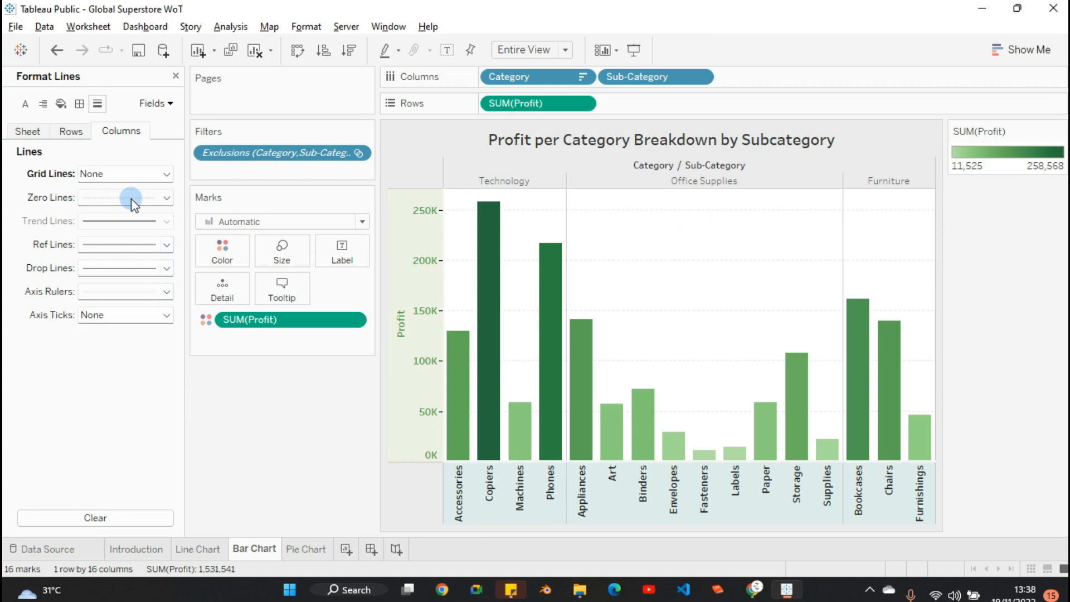
pyautogui.click(142, 244)
pyautogui.click(143, 240)
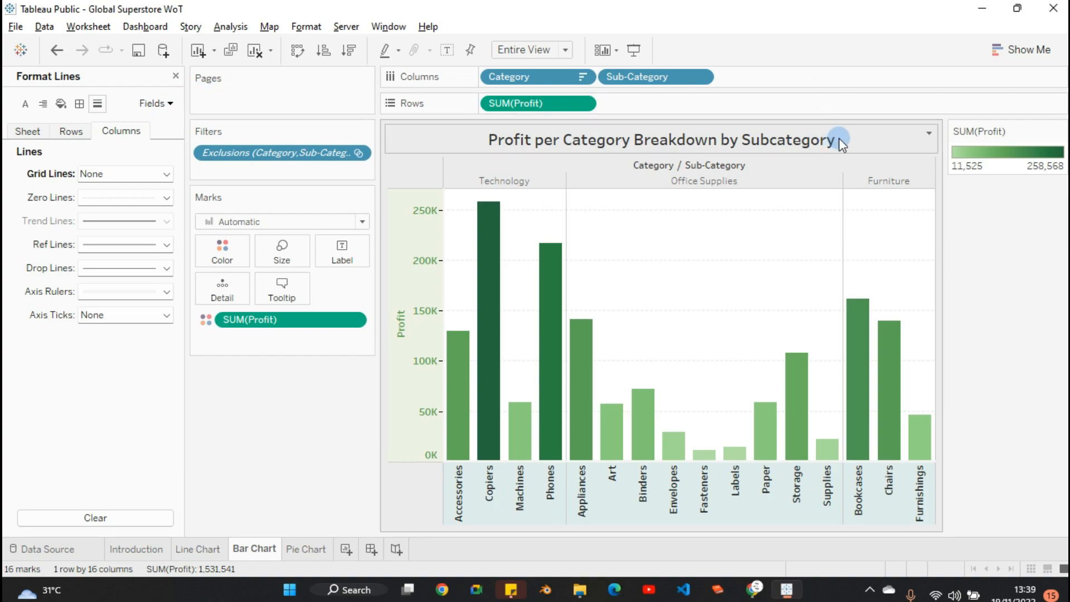
# Show the worksheet's caption below the chart, toggling it off and on again.
pyautogui.rightClick(318, 411)
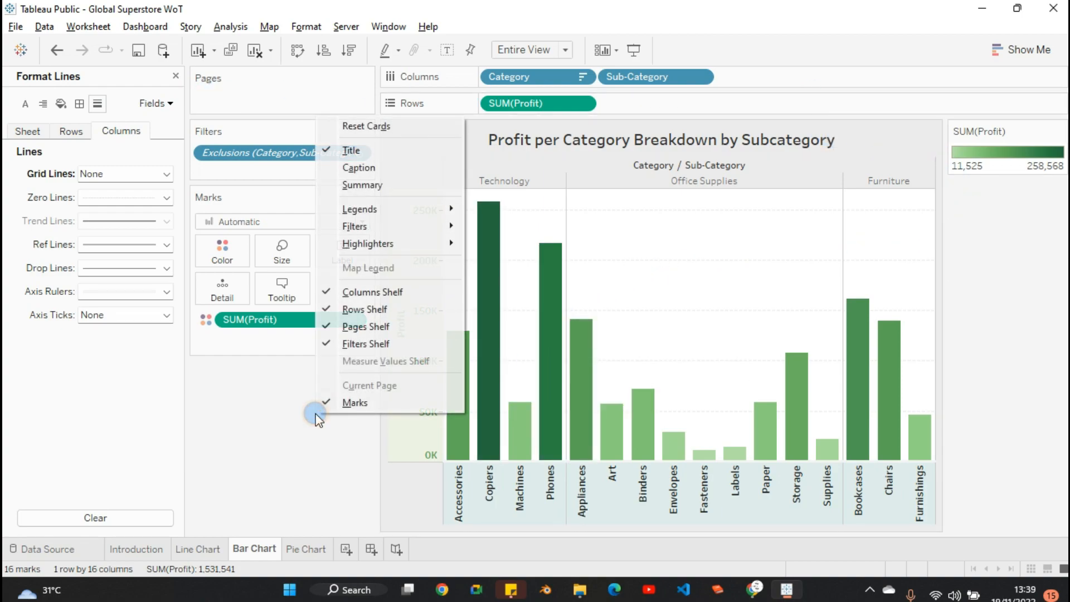
pyautogui.click(372, 167)
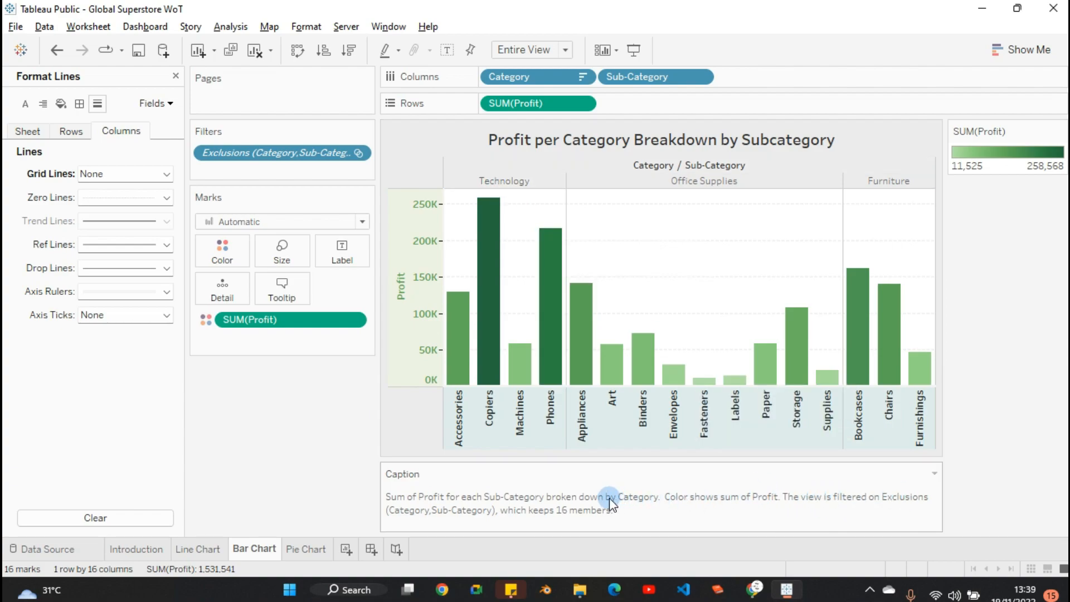
pyautogui.rightClick(289, 404)
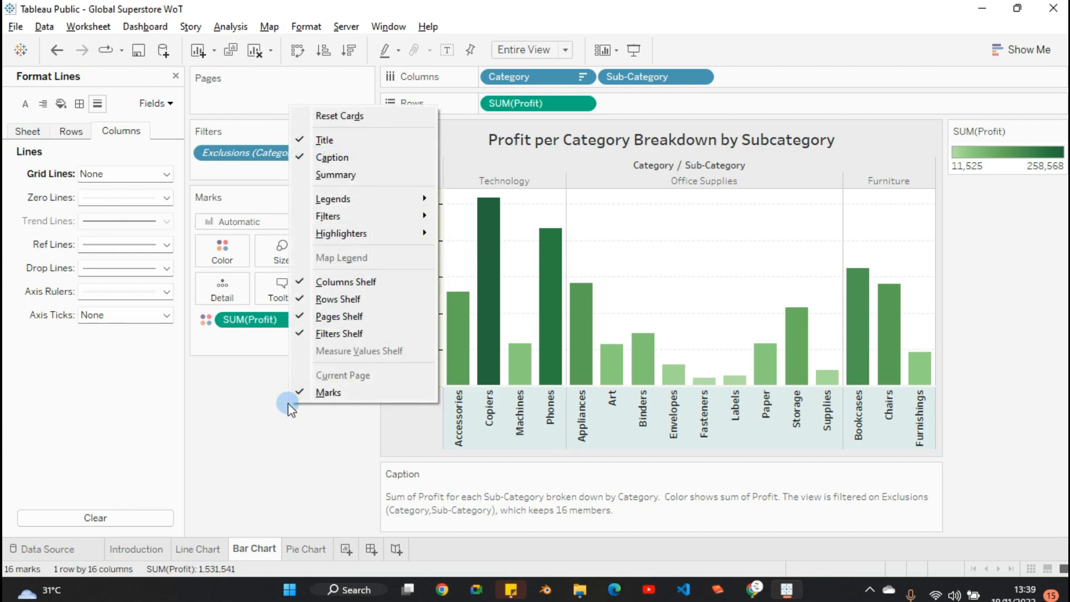
pyautogui.click(349, 158)
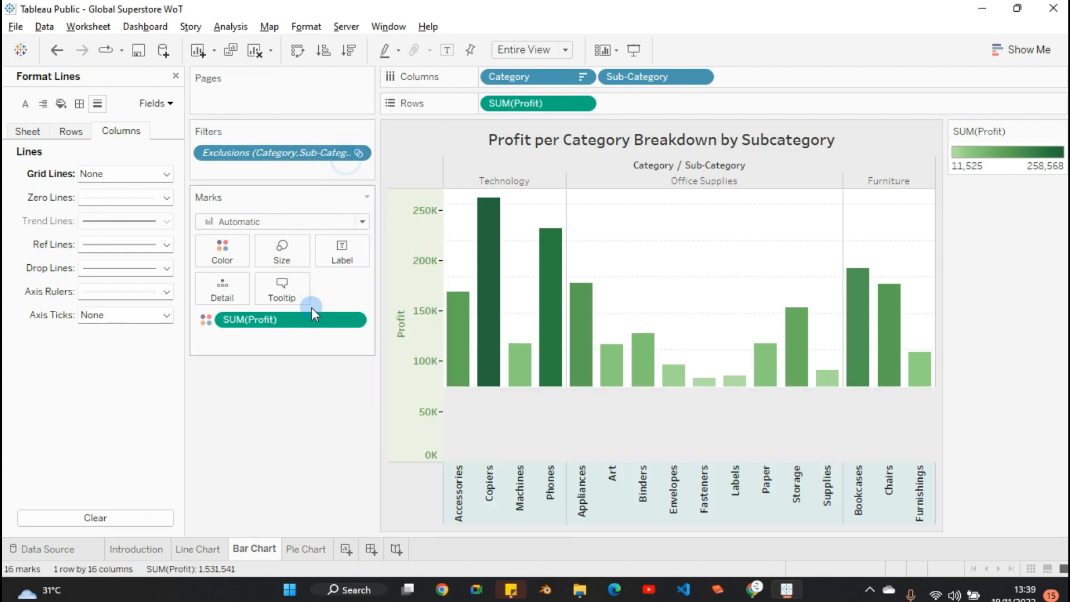
pyautogui.rightClick(290, 399)
pyautogui.click(338, 155)
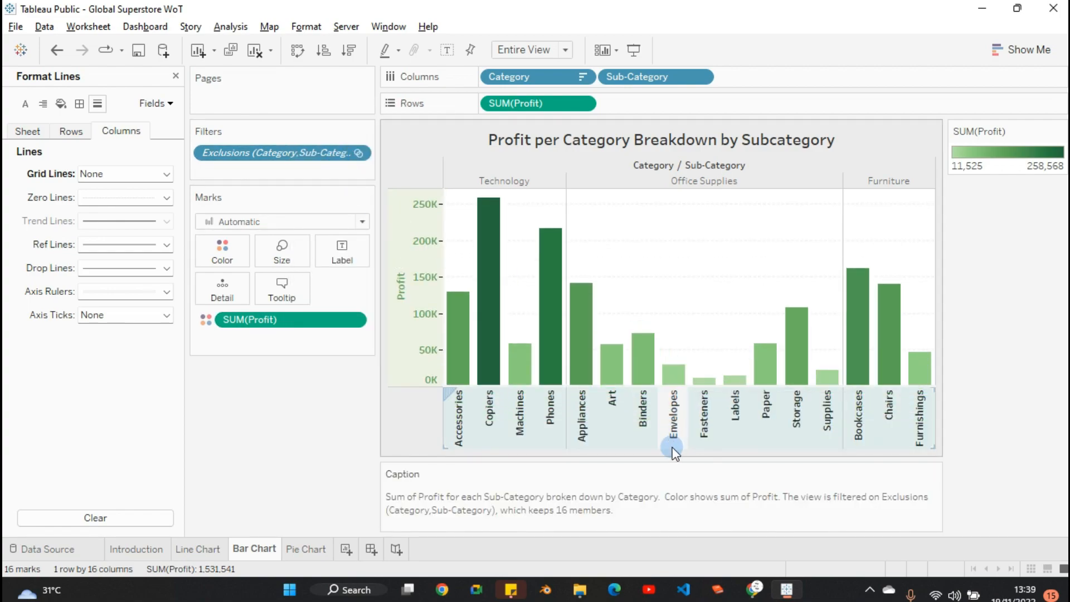
pyautogui.click(933, 473)
pyautogui.click(868, 496)
pyautogui.doubleClick(868, 496)
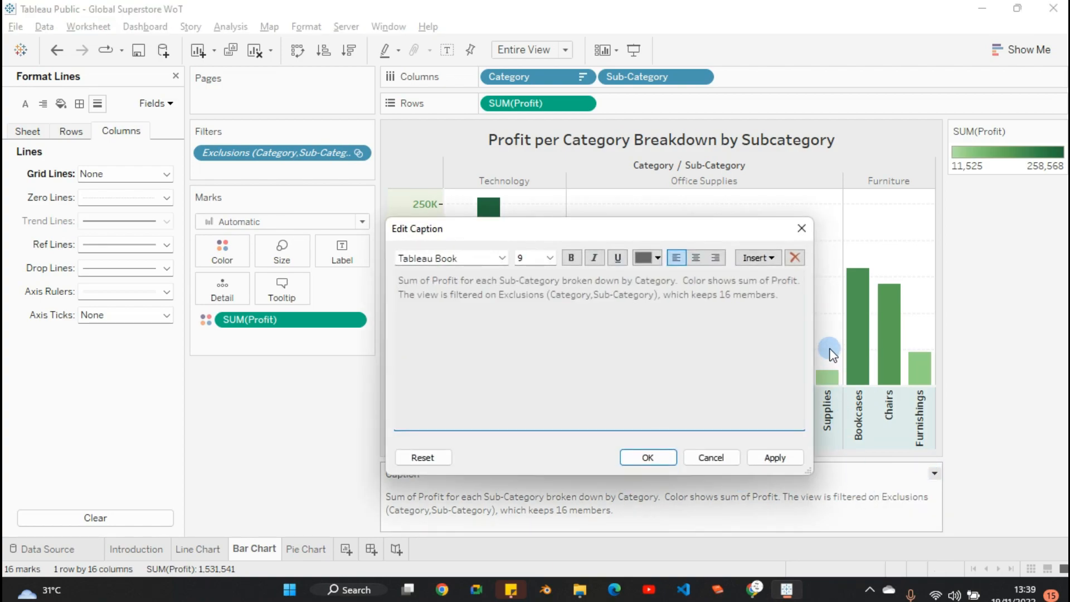
pyautogui.click(797, 229)
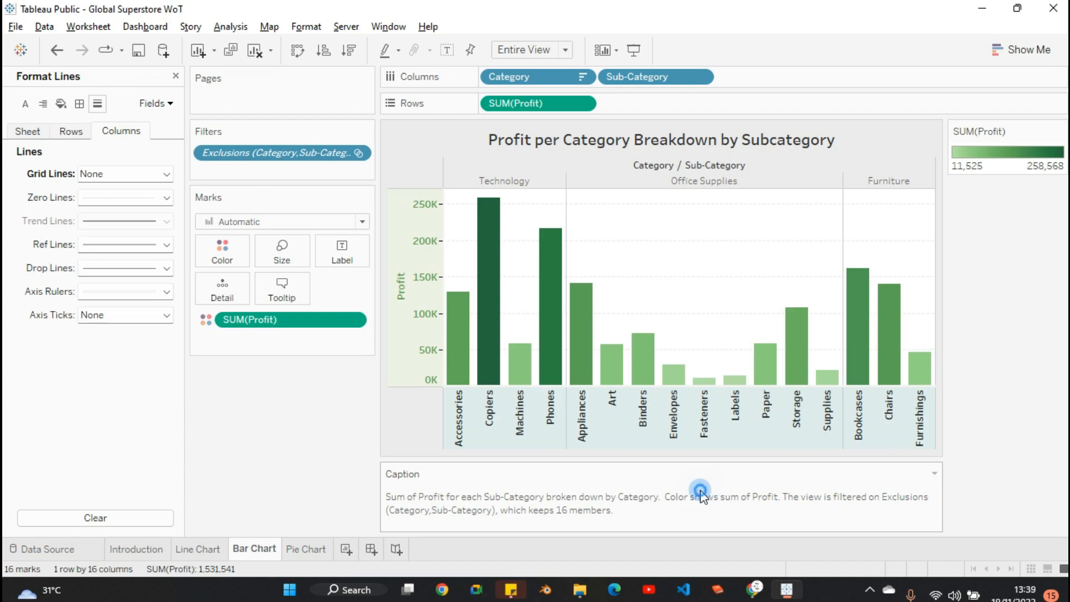
# Replace the whole caption text with "Copiers merupakan profit tertinggi pada kategori Technology" and apply it.
pyautogui.doubleClick(700, 490)
pyautogui.moveTo(788, 301); pyautogui.dragTo(548, 253)
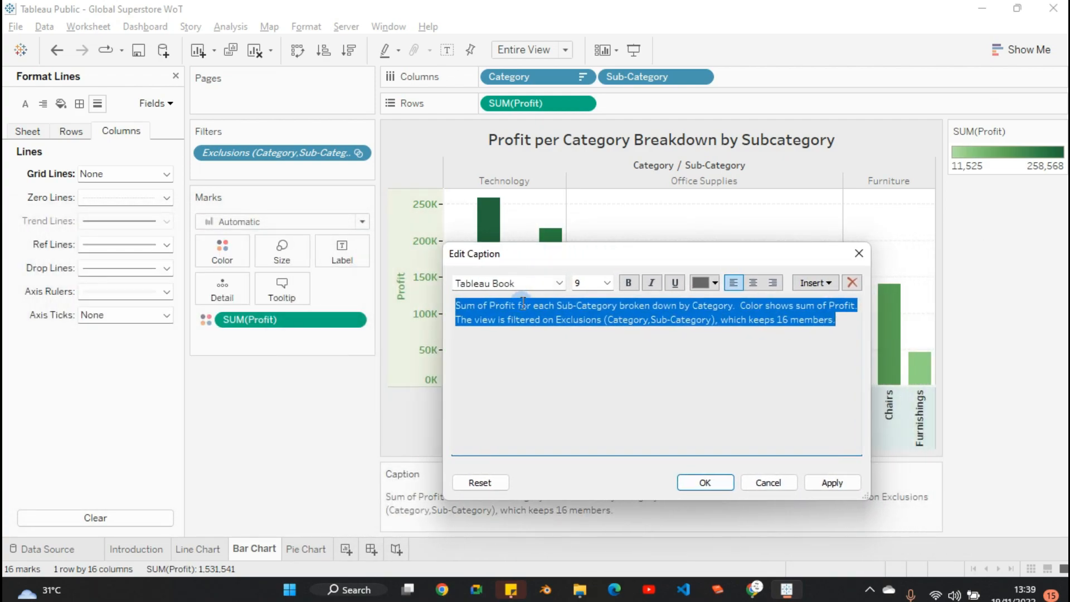
pyautogui.write('Copiers me')
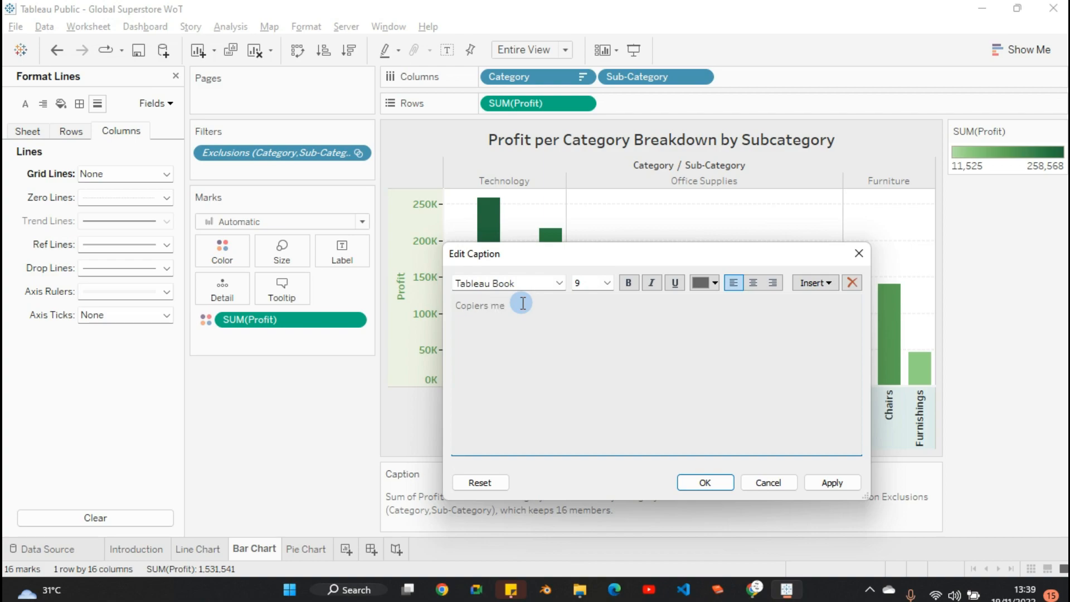
pyautogui.write('rupakan Pr')
pyautogui.press('BackSpace')
pyautogui.press('BackSpace')
pyautogui.write('profit tertinggi pada kategori')
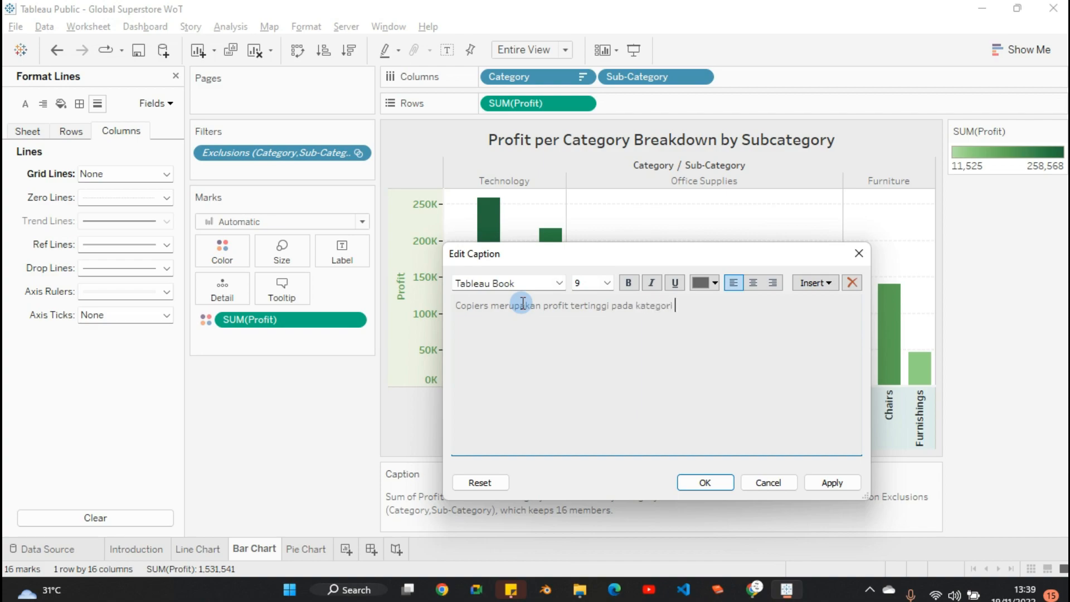
pyautogui.write(' Technology')
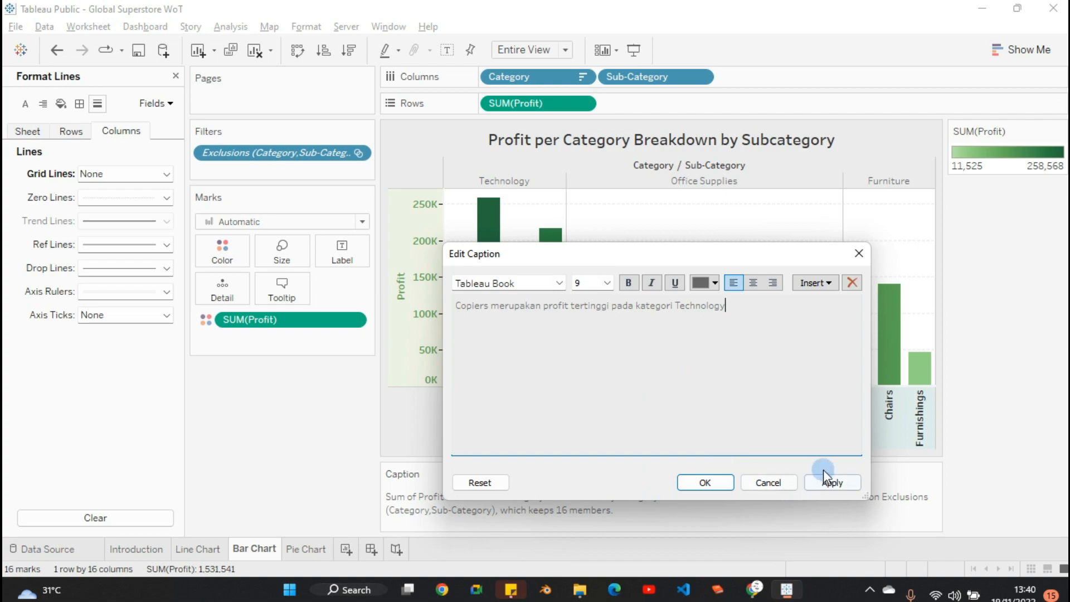
pyautogui.click(833, 483)
pyautogui.click(709, 482)
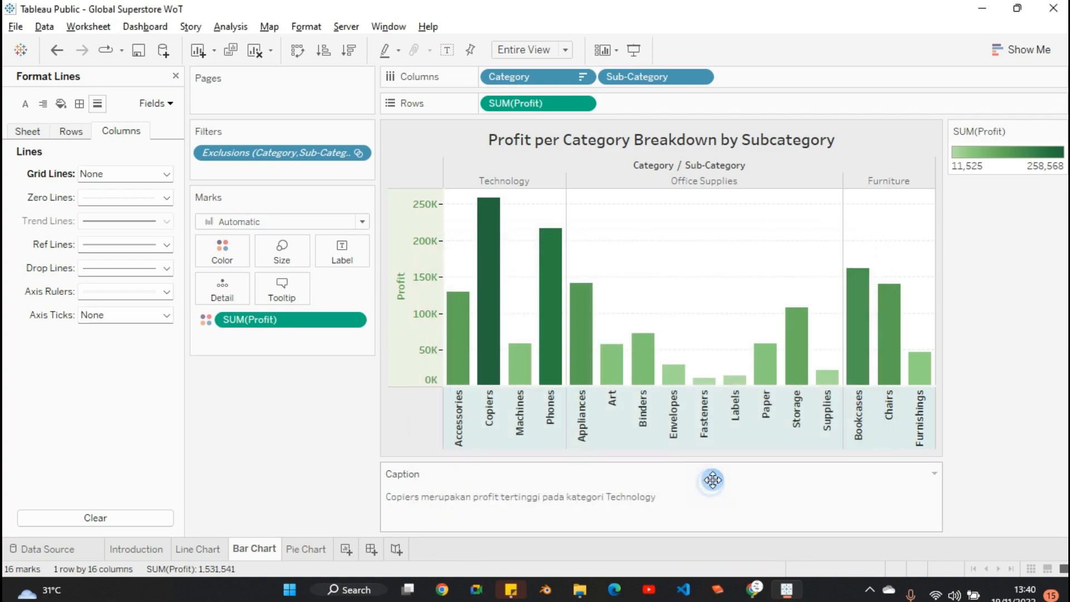
# Centre-align the whole caption text and apply the change.
pyautogui.click(500, 498)
pyautogui.doubleClick(523, 496)
pyautogui.hotkey('ctrl', 'a')
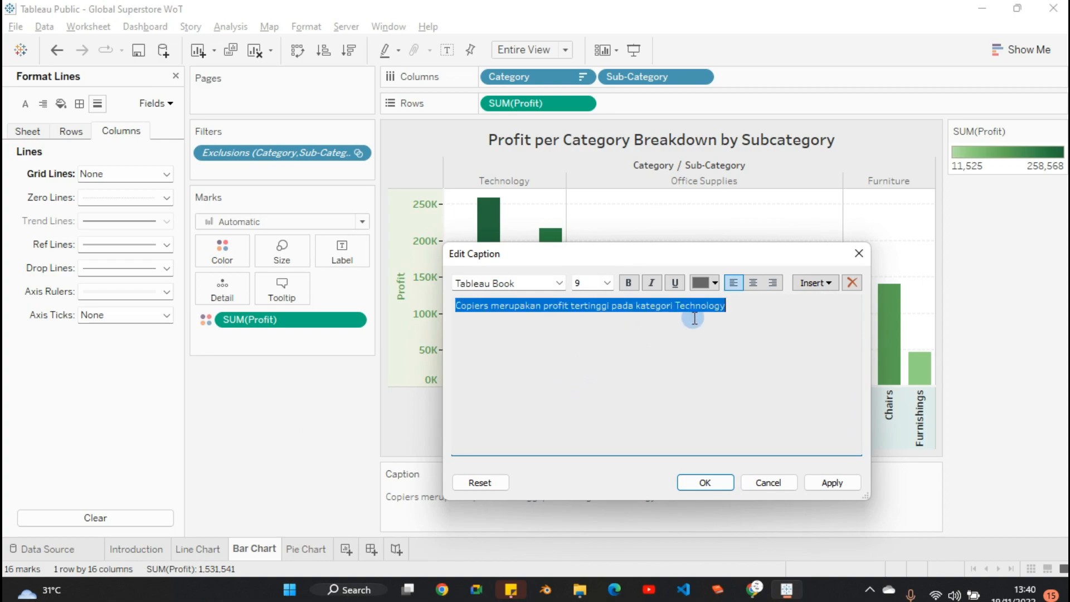
pyautogui.click(753, 285)
pyautogui.click(819, 483)
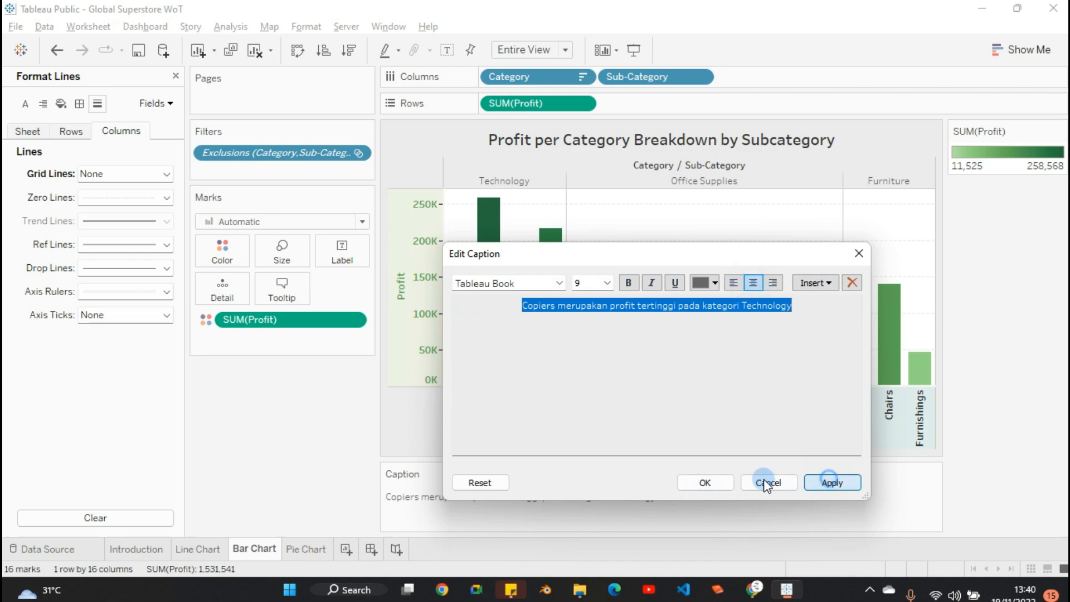
pyautogui.click(724, 482)
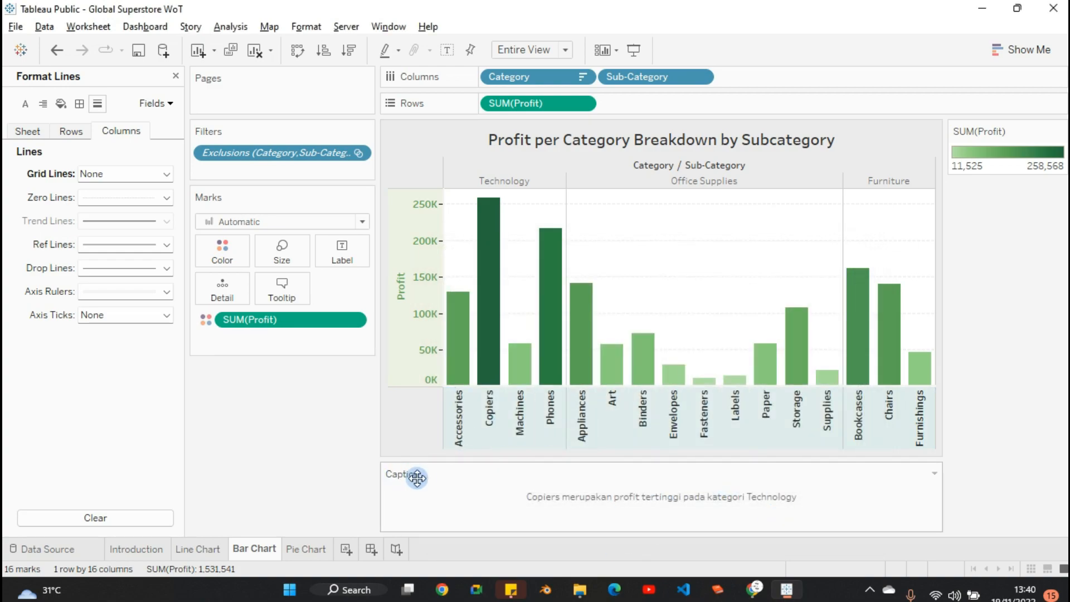
pyautogui.doubleClick(571, 501)
pyautogui.click(858, 253)
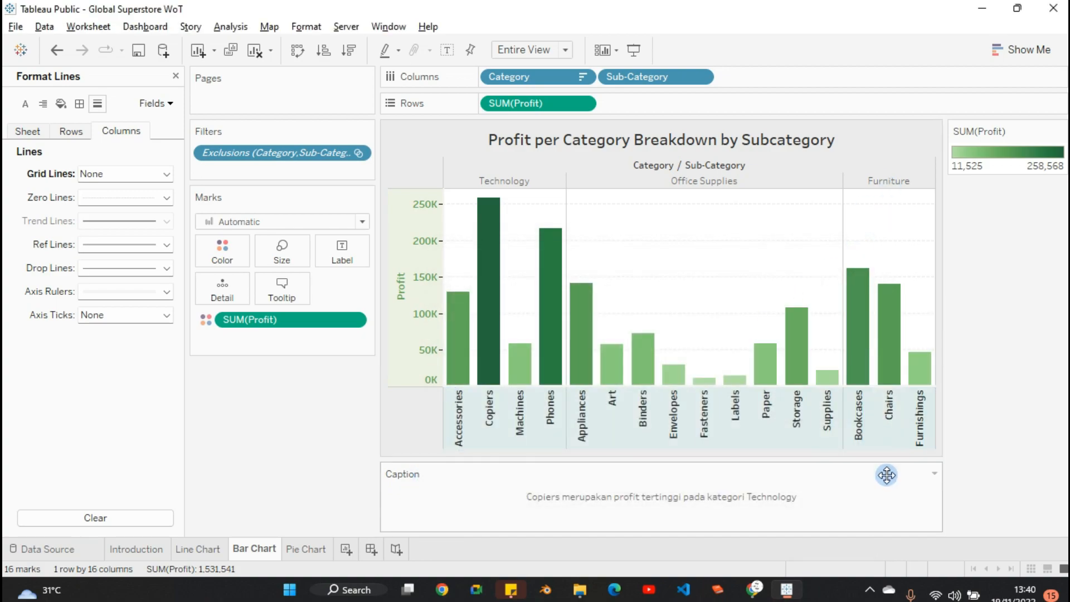